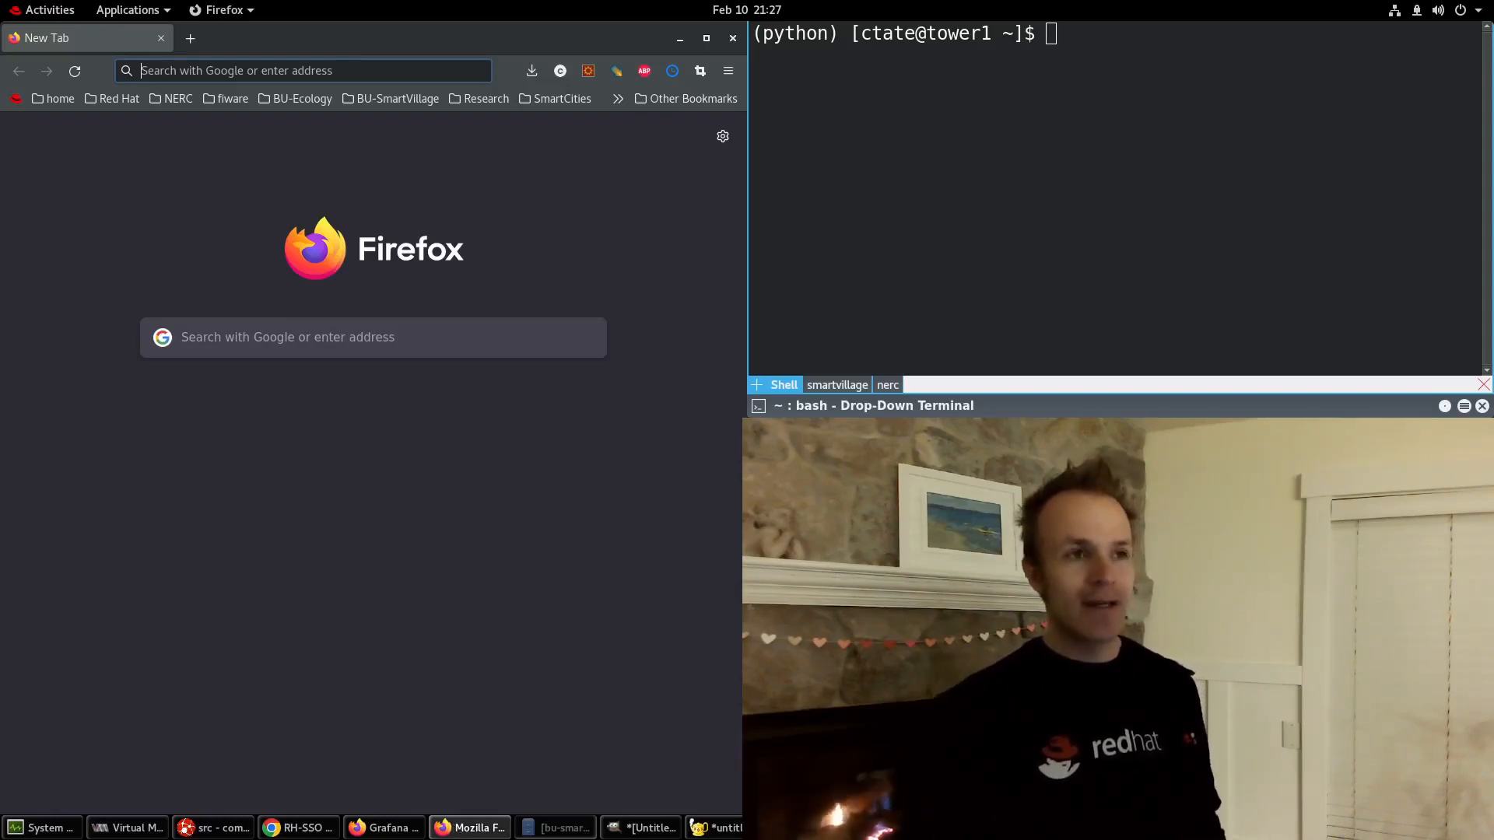
# Start the local OpenShift cluster with crc start in the Terminal.
pyautogui.click(1199, 185)
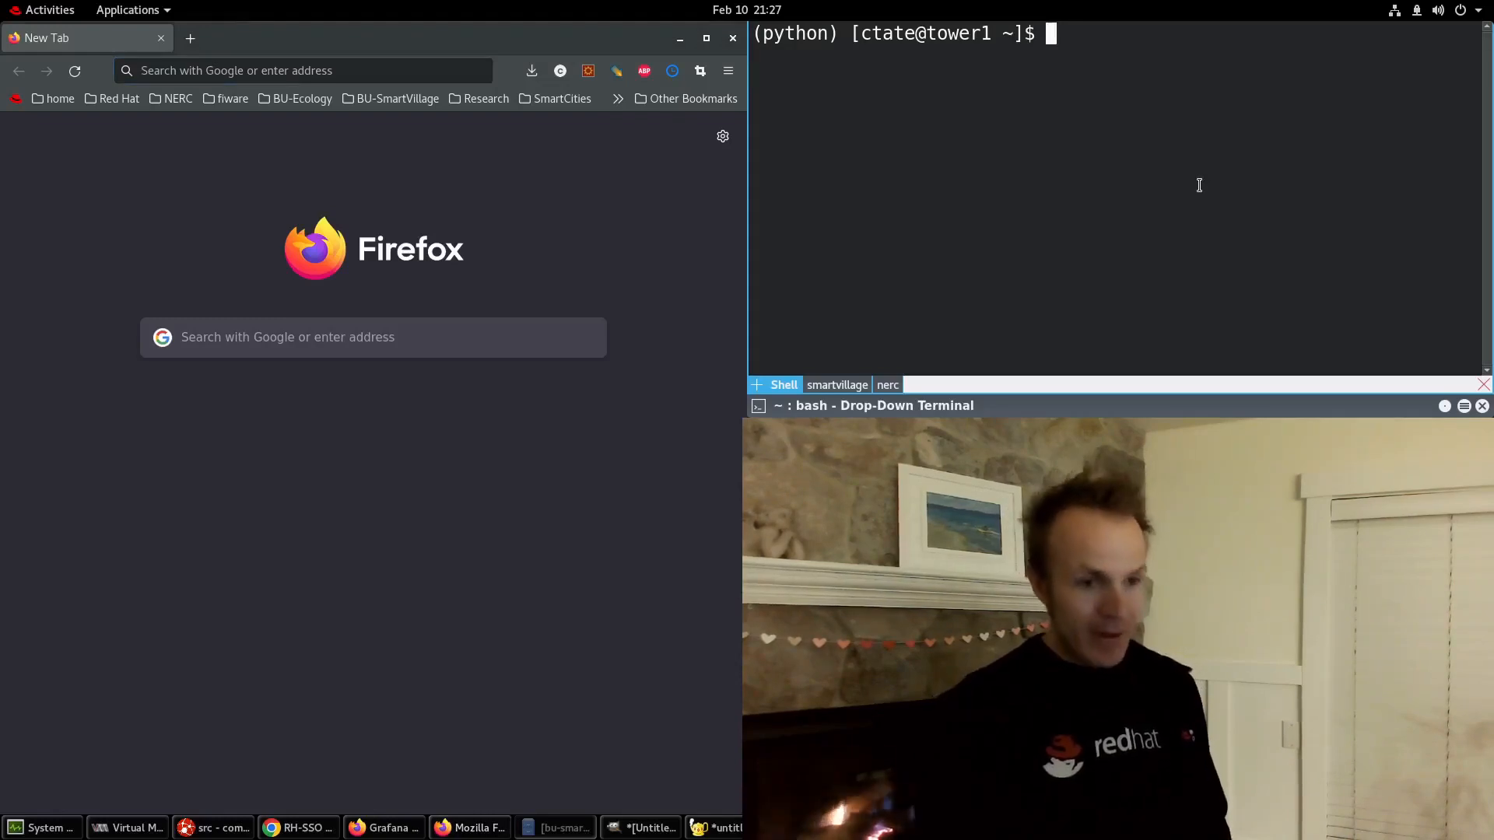
pyautogui.write('crc start')
pyautogui.press('Return')
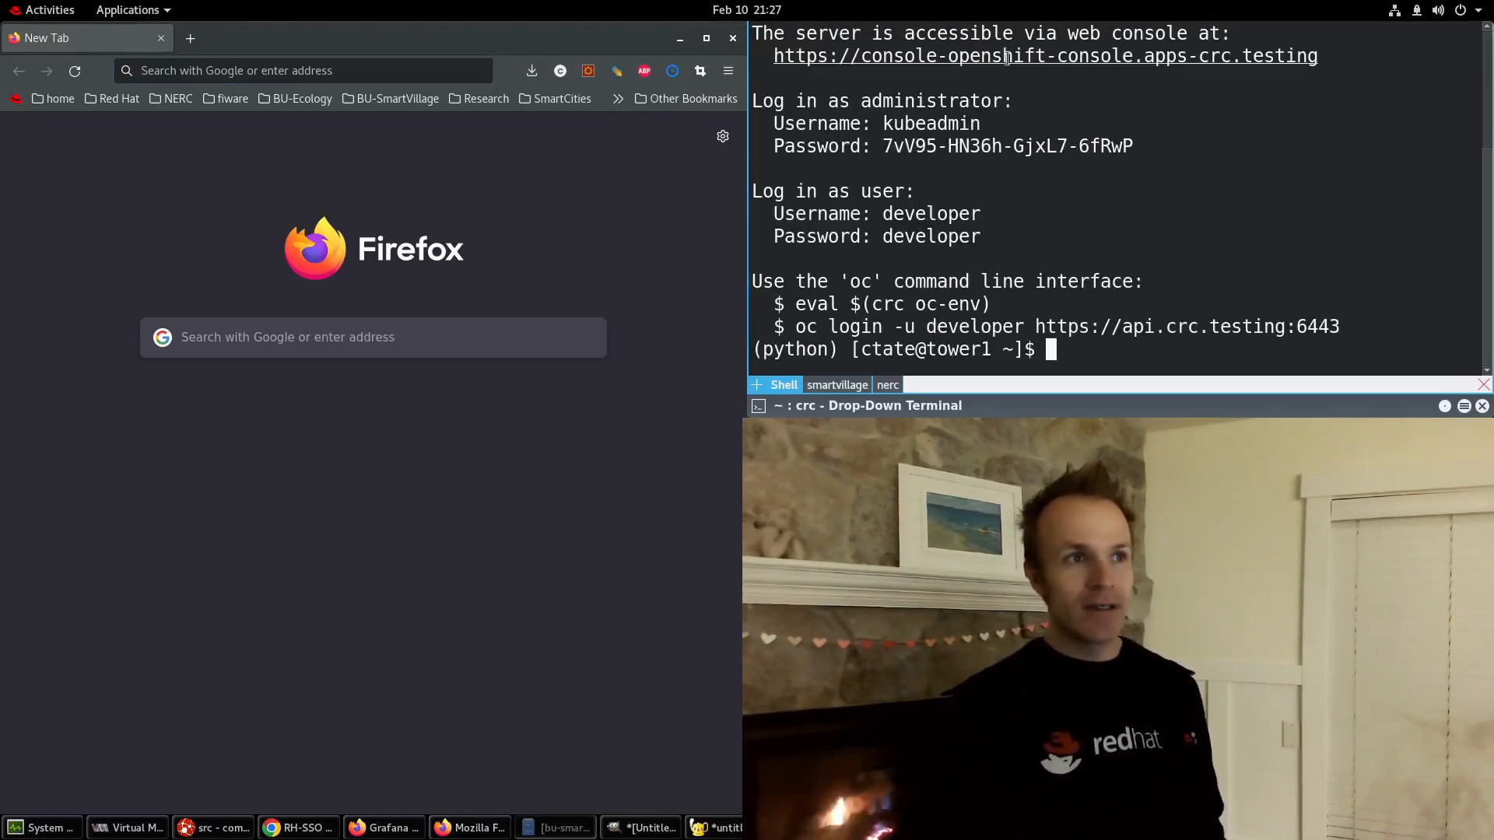
# Load the printed OpenShift web console URL in Firefox.
pyautogui.moveTo(773, 54); pyautogui.dragTo(1320, 50)
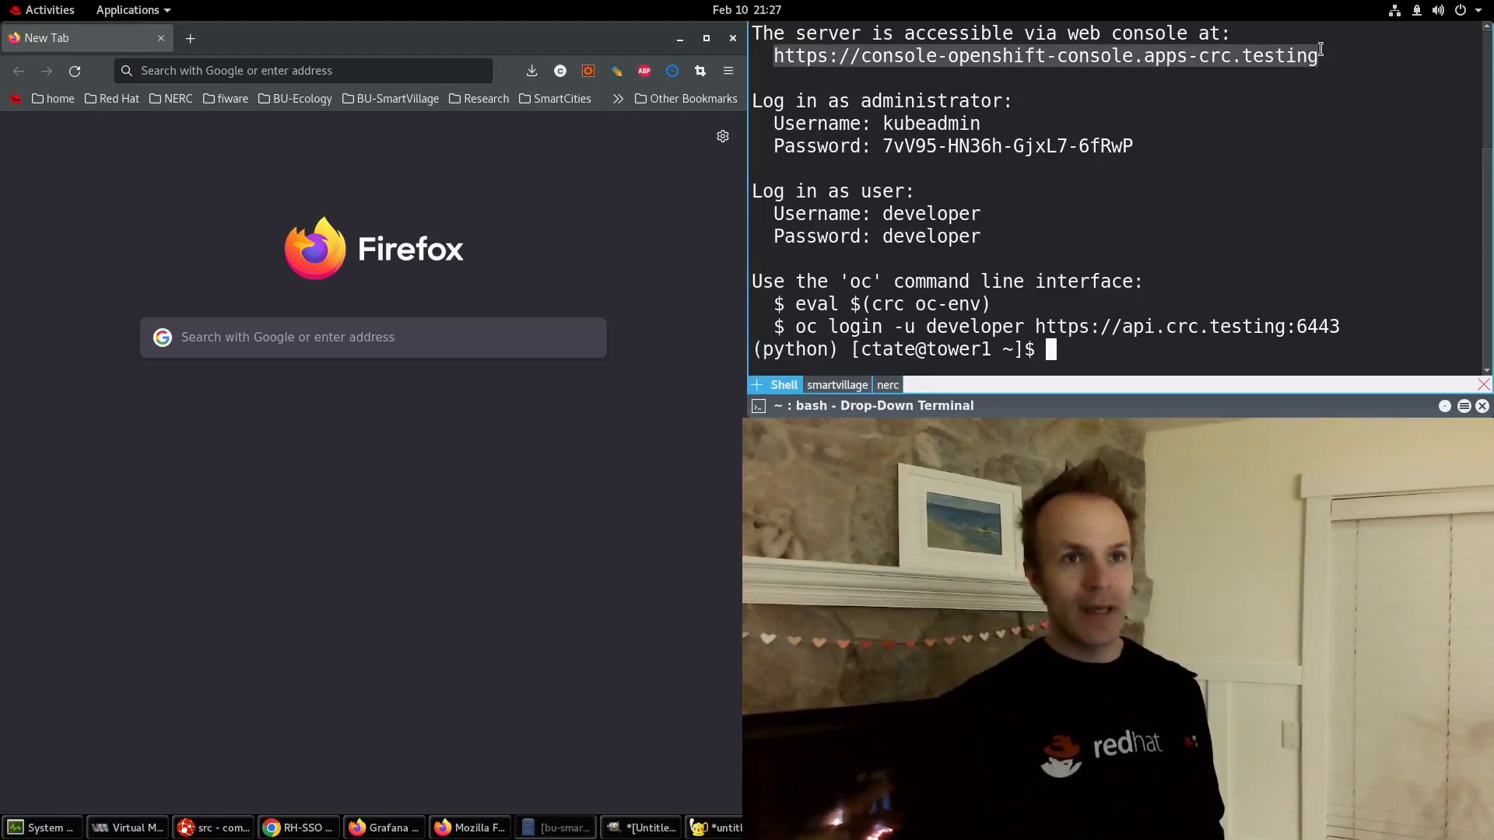
pyautogui.middleClick(270, 71)
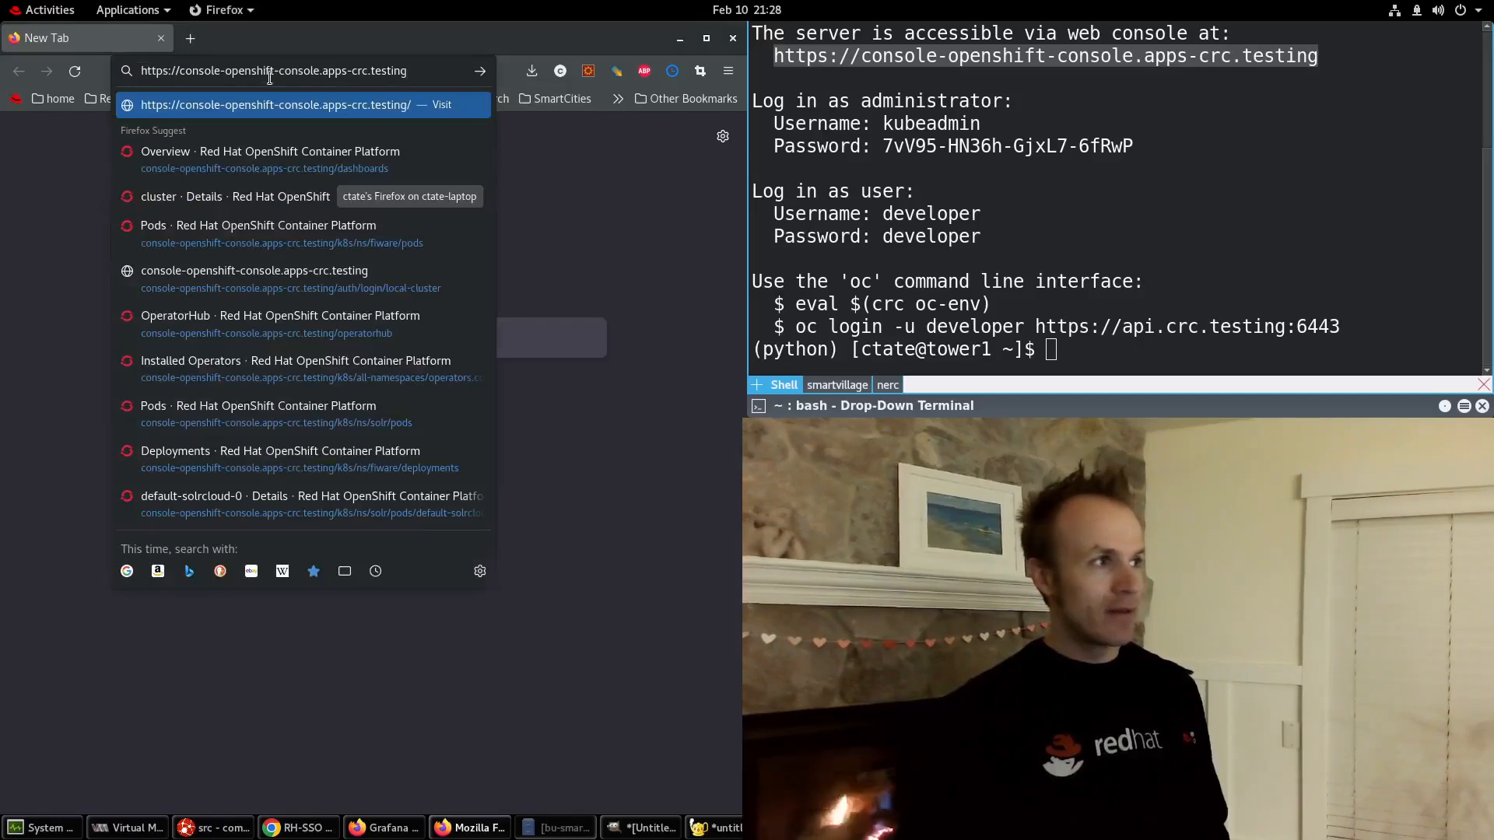
pyautogui.press('Return')
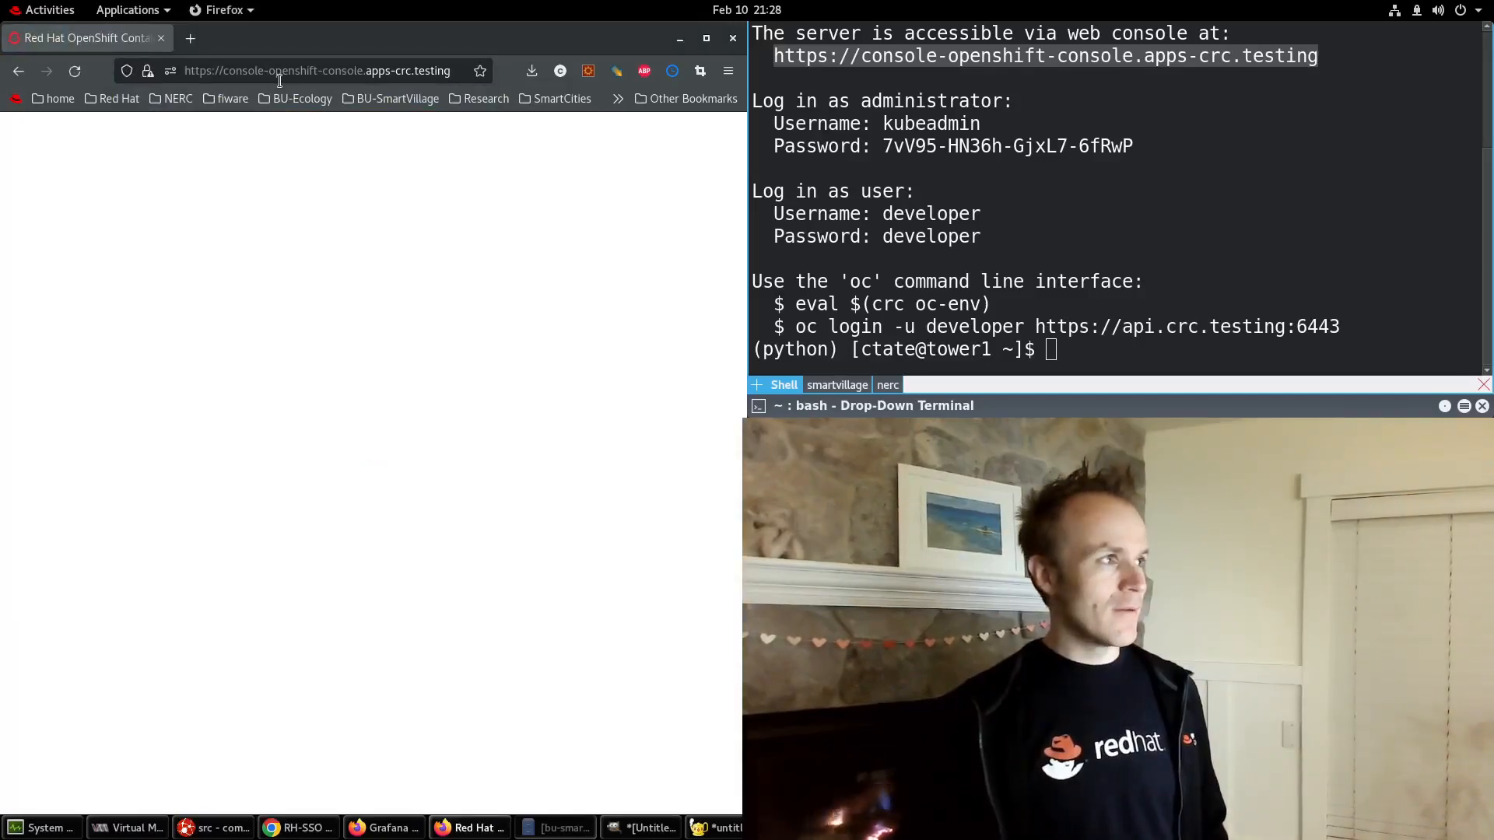
# Go to Networking > Routes and open the keycloak route's location in a new tab.
pyautogui.click(358, 73)
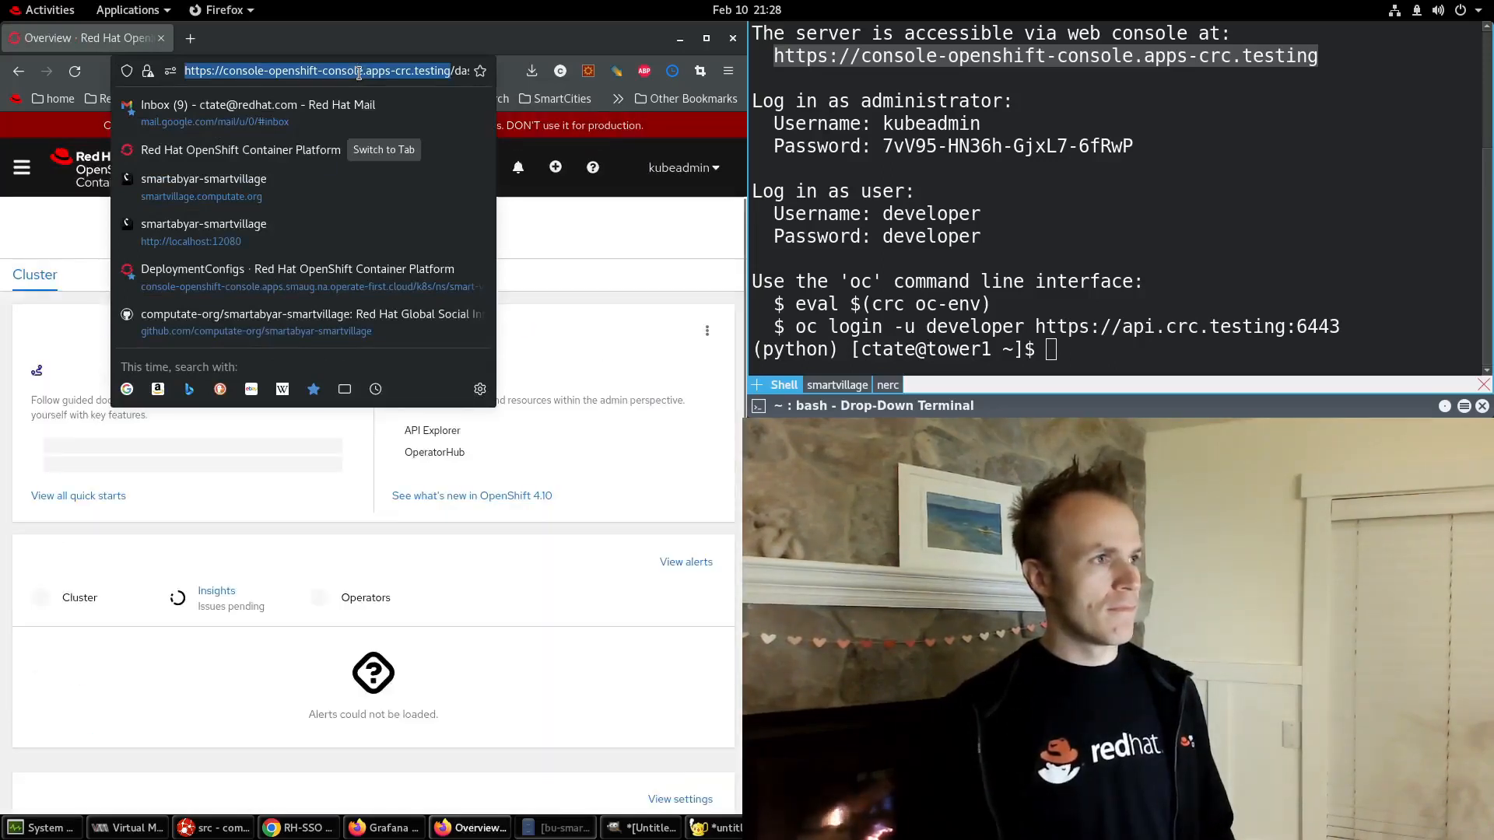
pyautogui.click(586, 221)
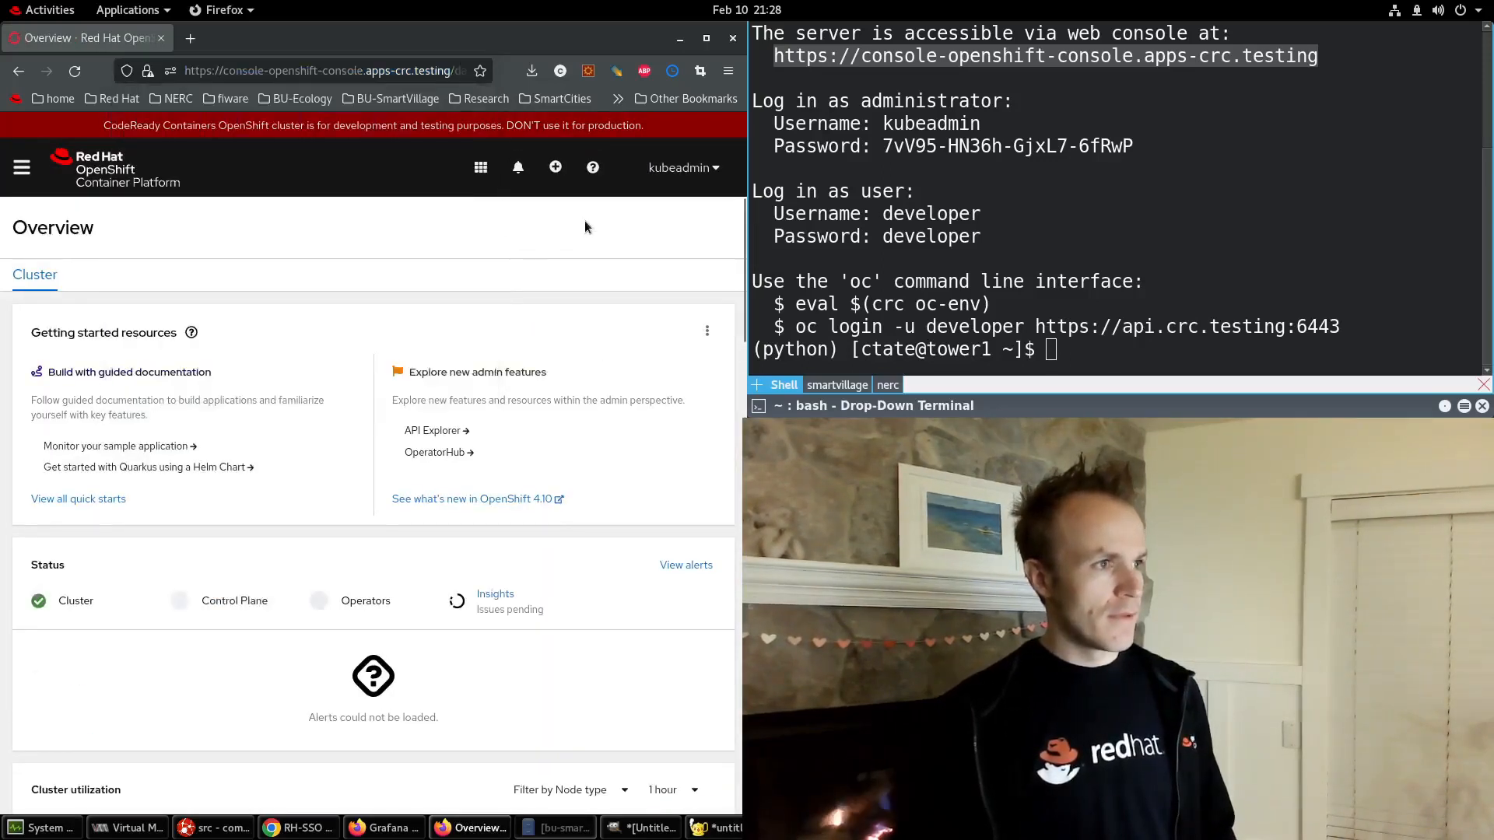
pyautogui.click(23, 169)
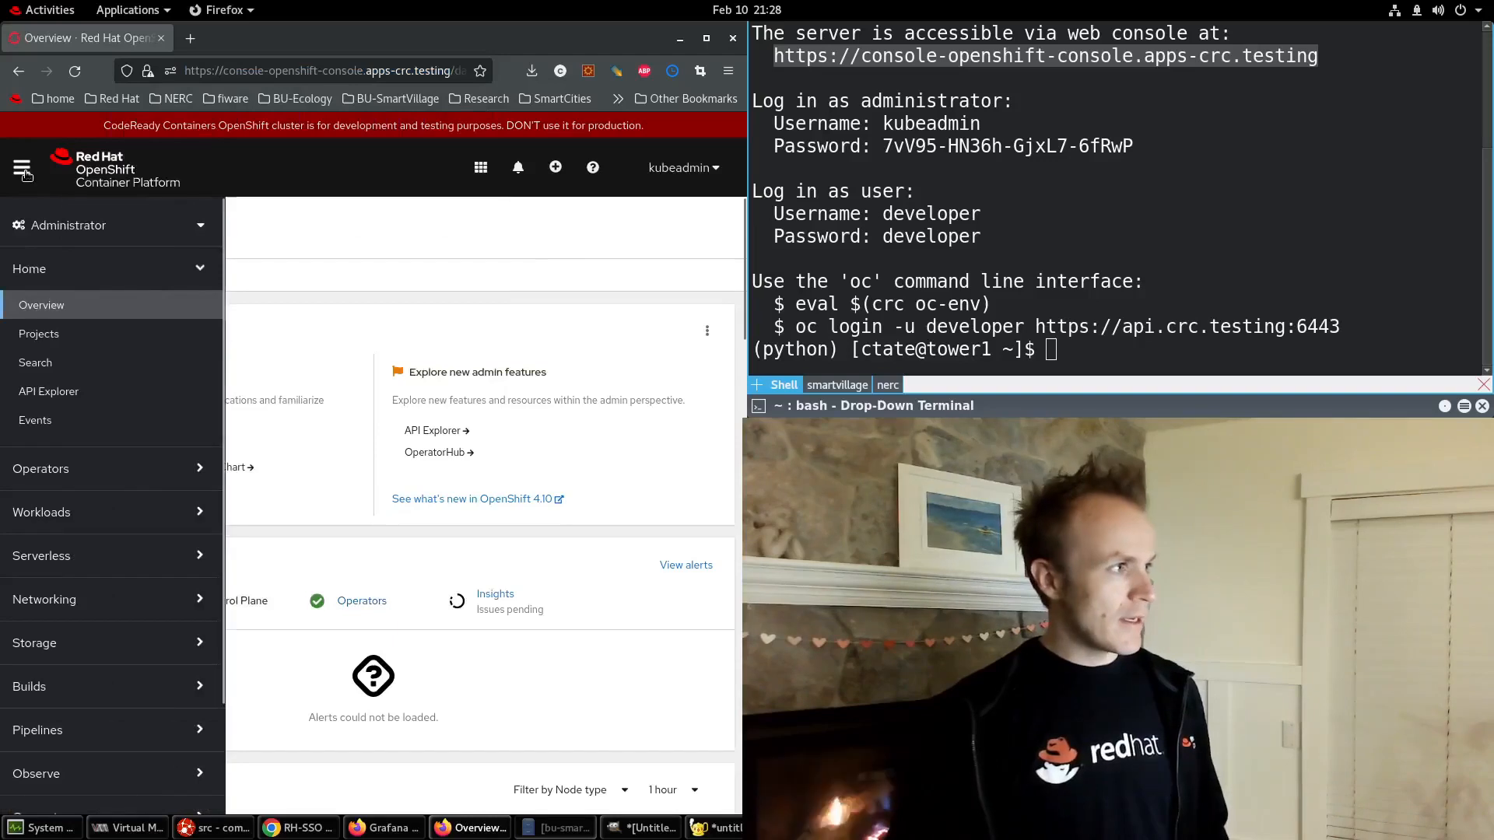
pyautogui.click(56, 524)
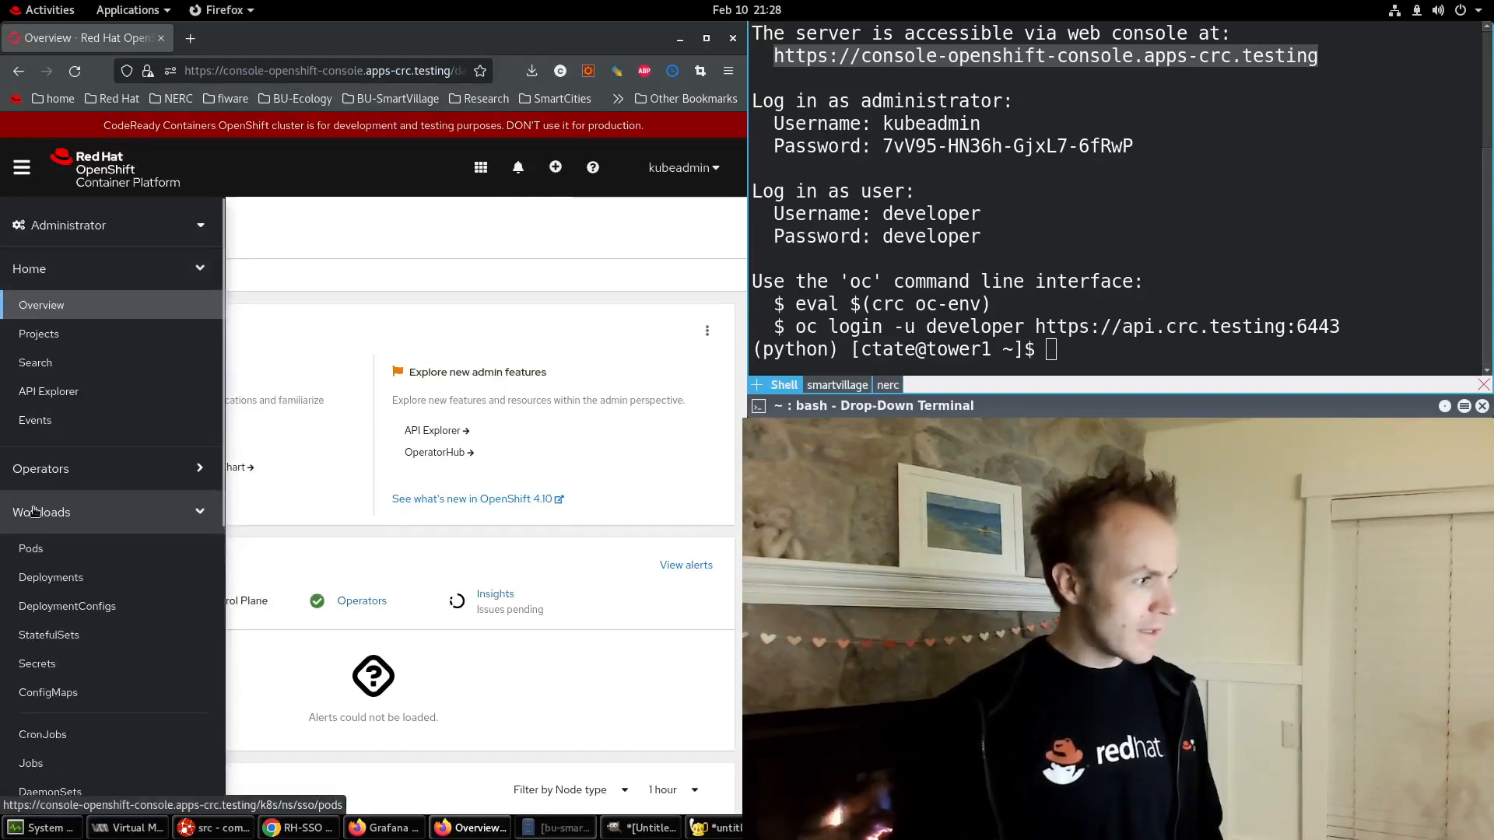
pyautogui.click(35, 511)
pyautogui.click(39, 600)
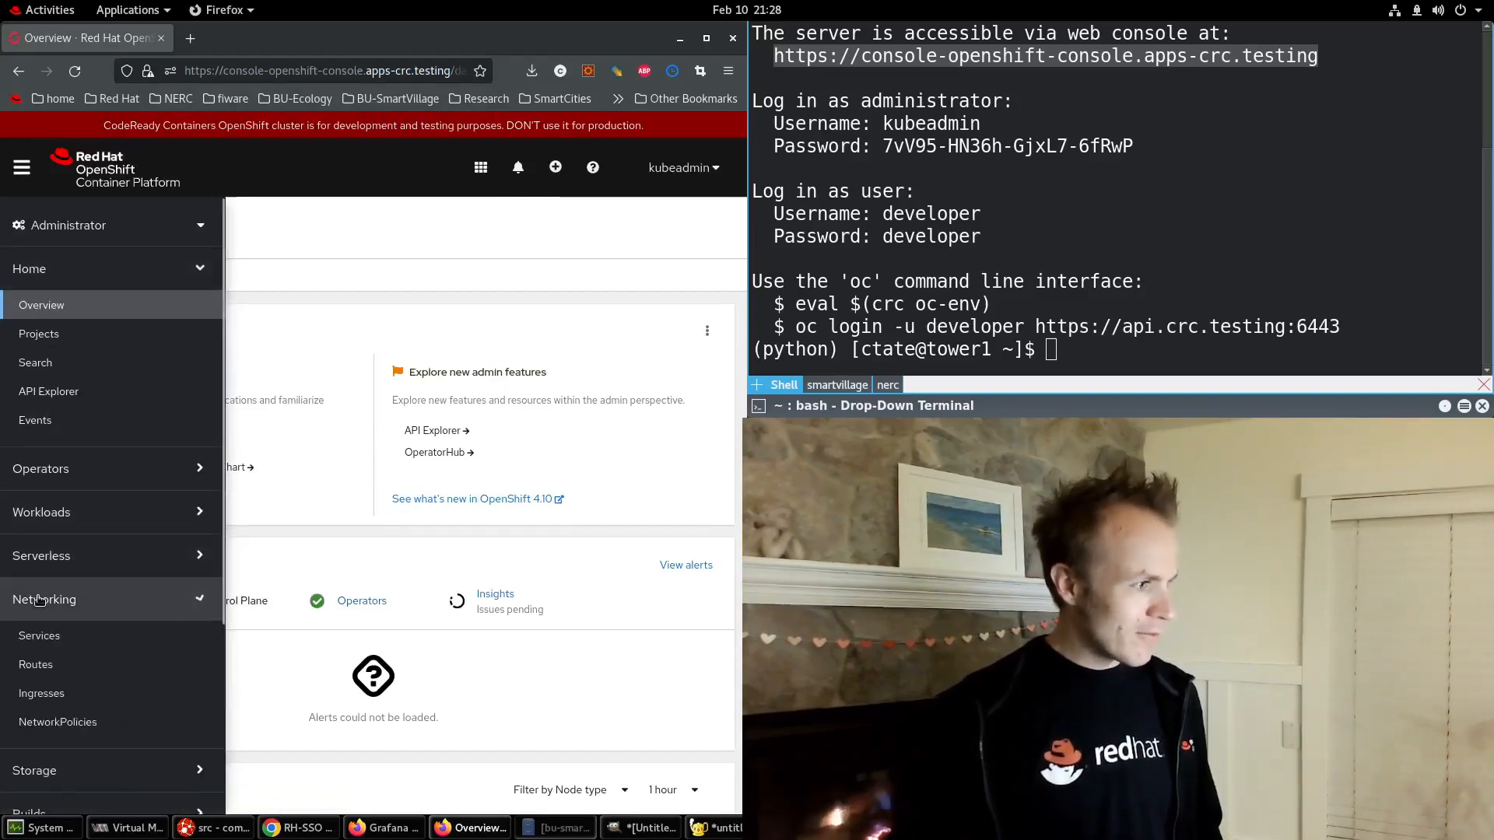
pyautogui.click(43, 664)
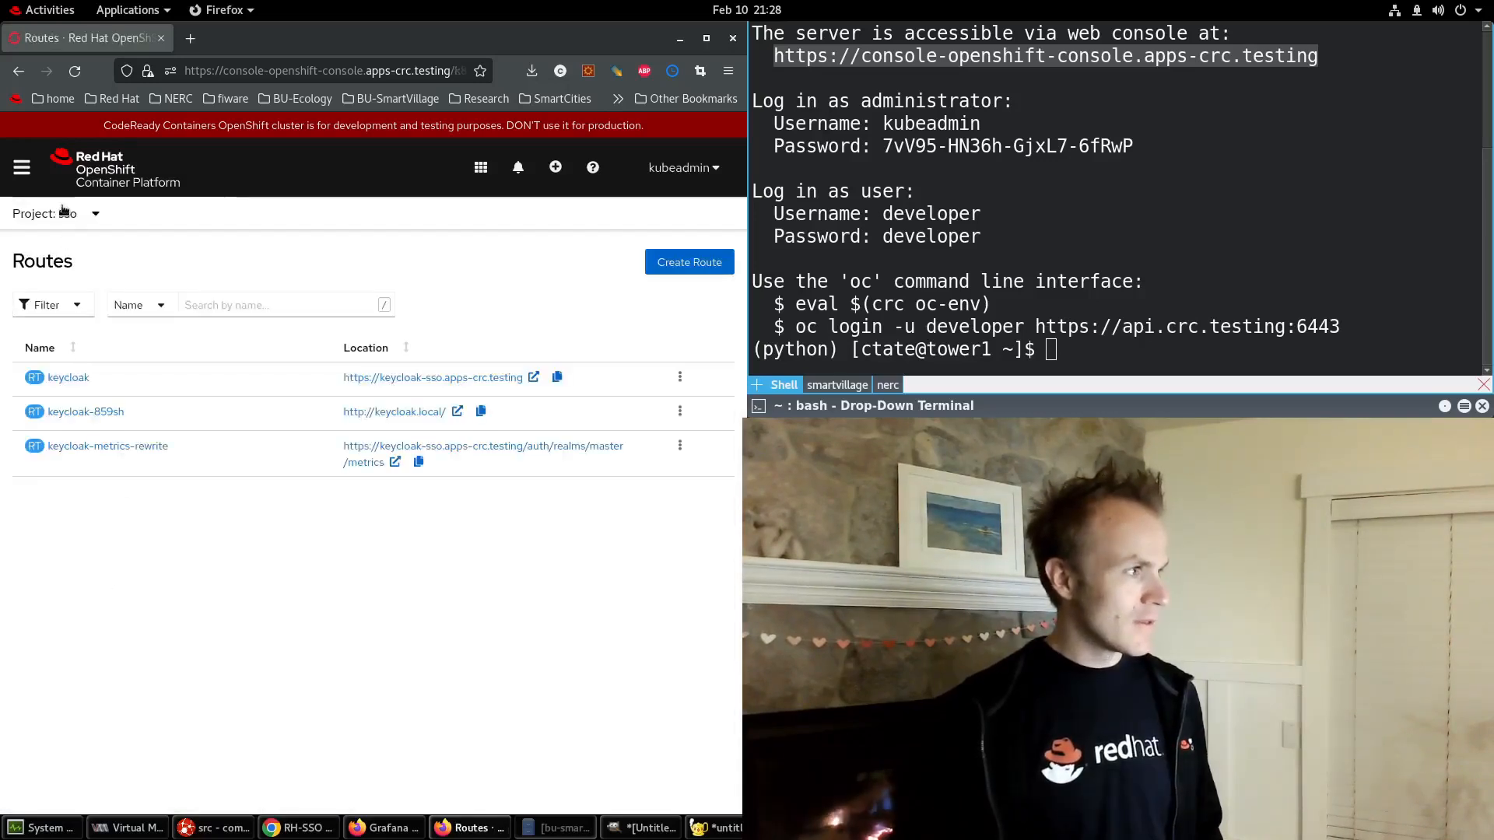
pyautogui.click(408, 378)
# Enter the Administration Console and view all users of the SMARTCITY realm.
pyautogui.click(145, 306)
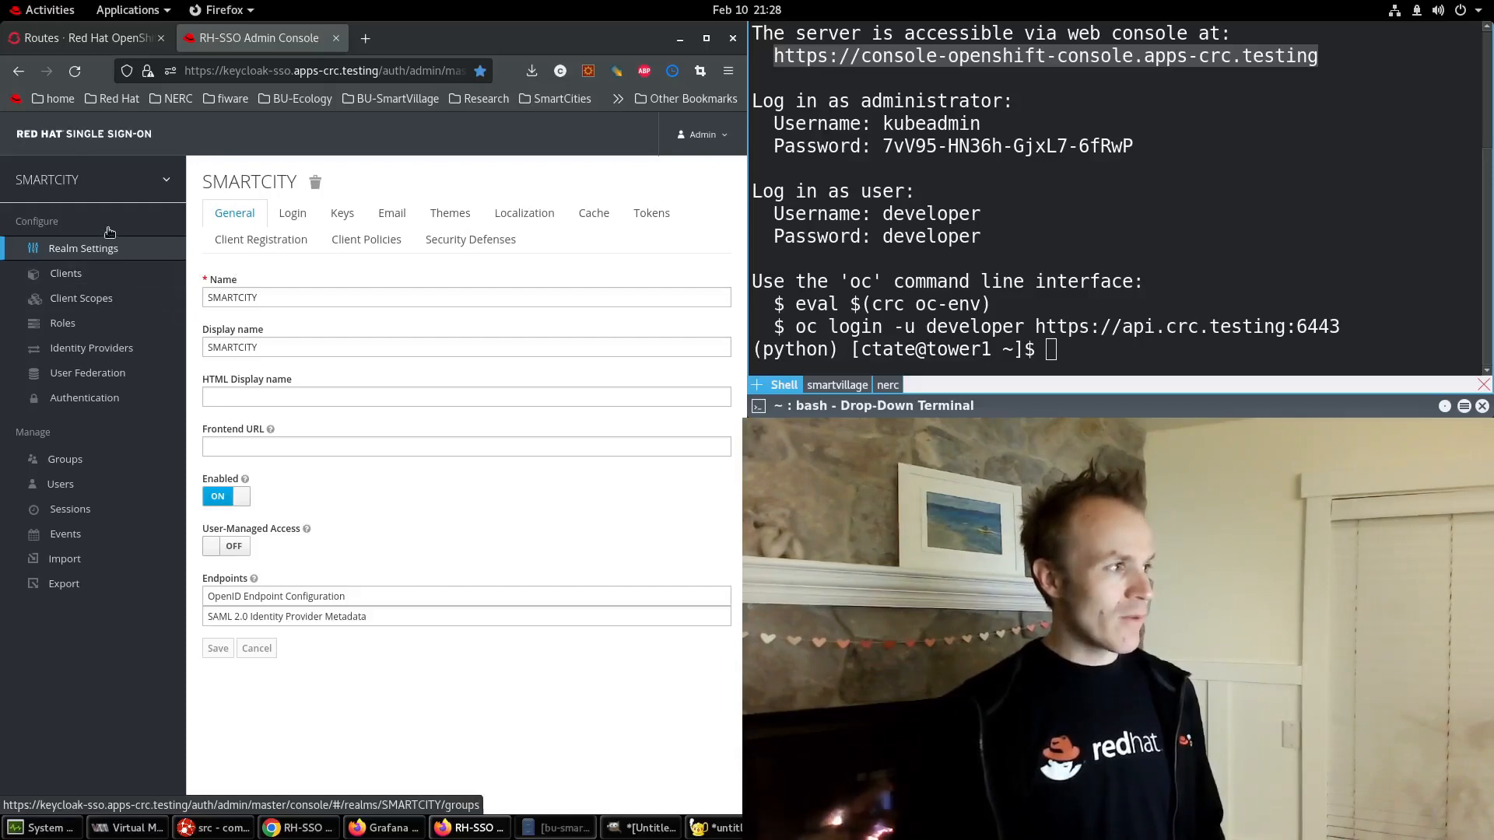
pyautogui.moveTo(55, 175)
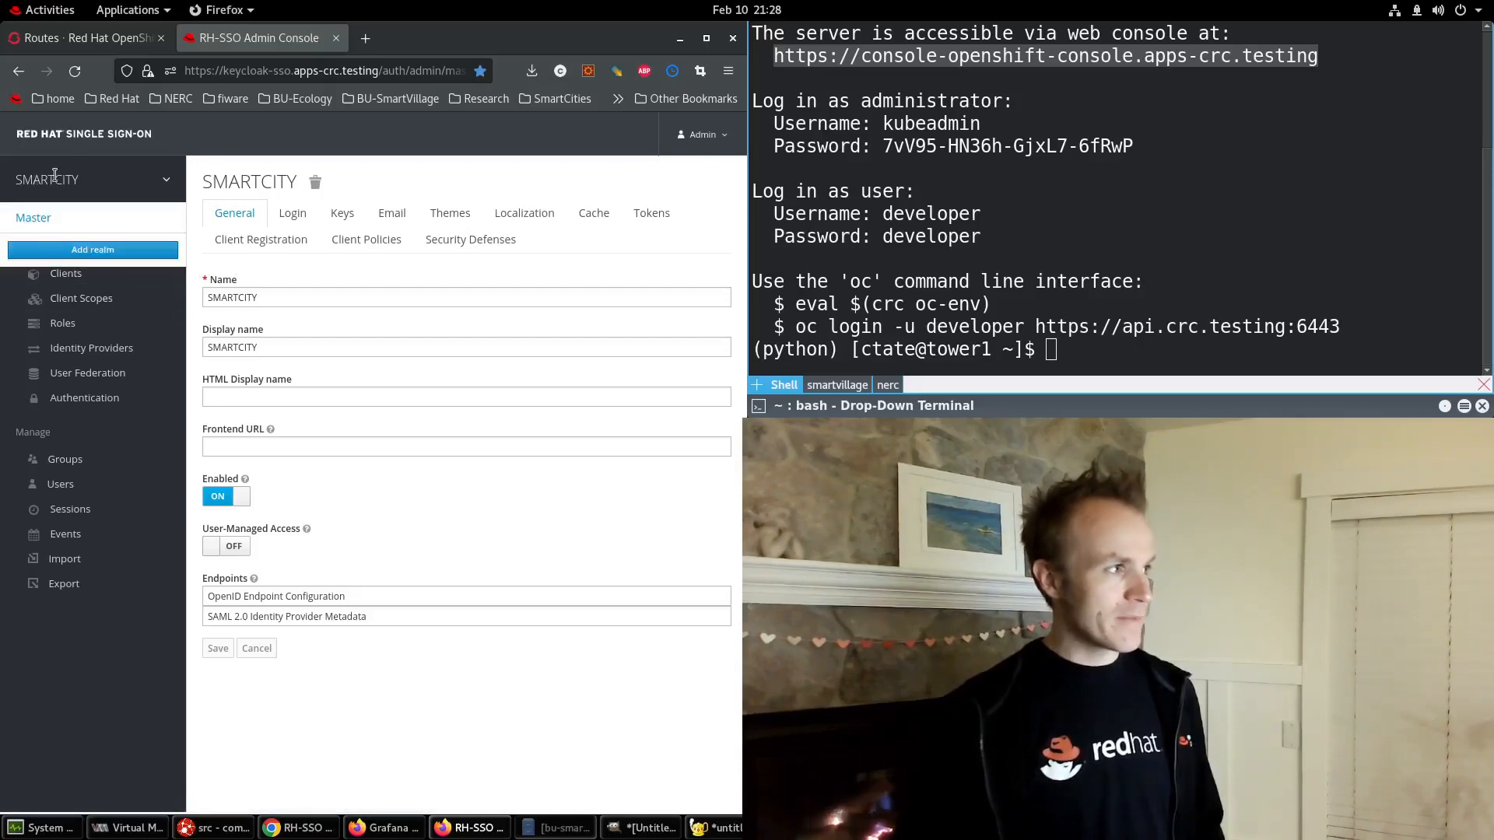
pyautogui.click(59, 485)
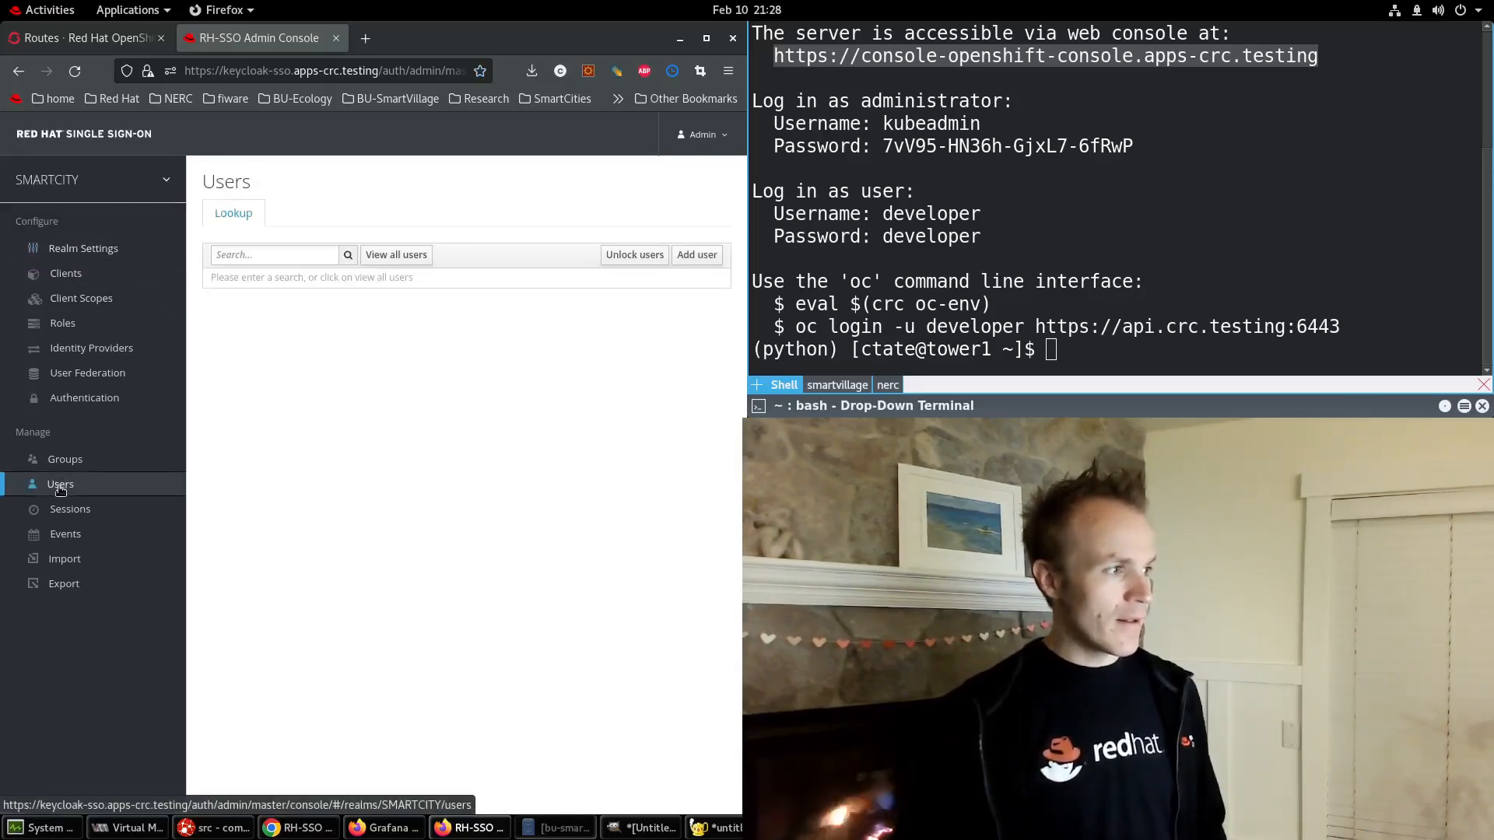
pyautogui.click(400, 255)
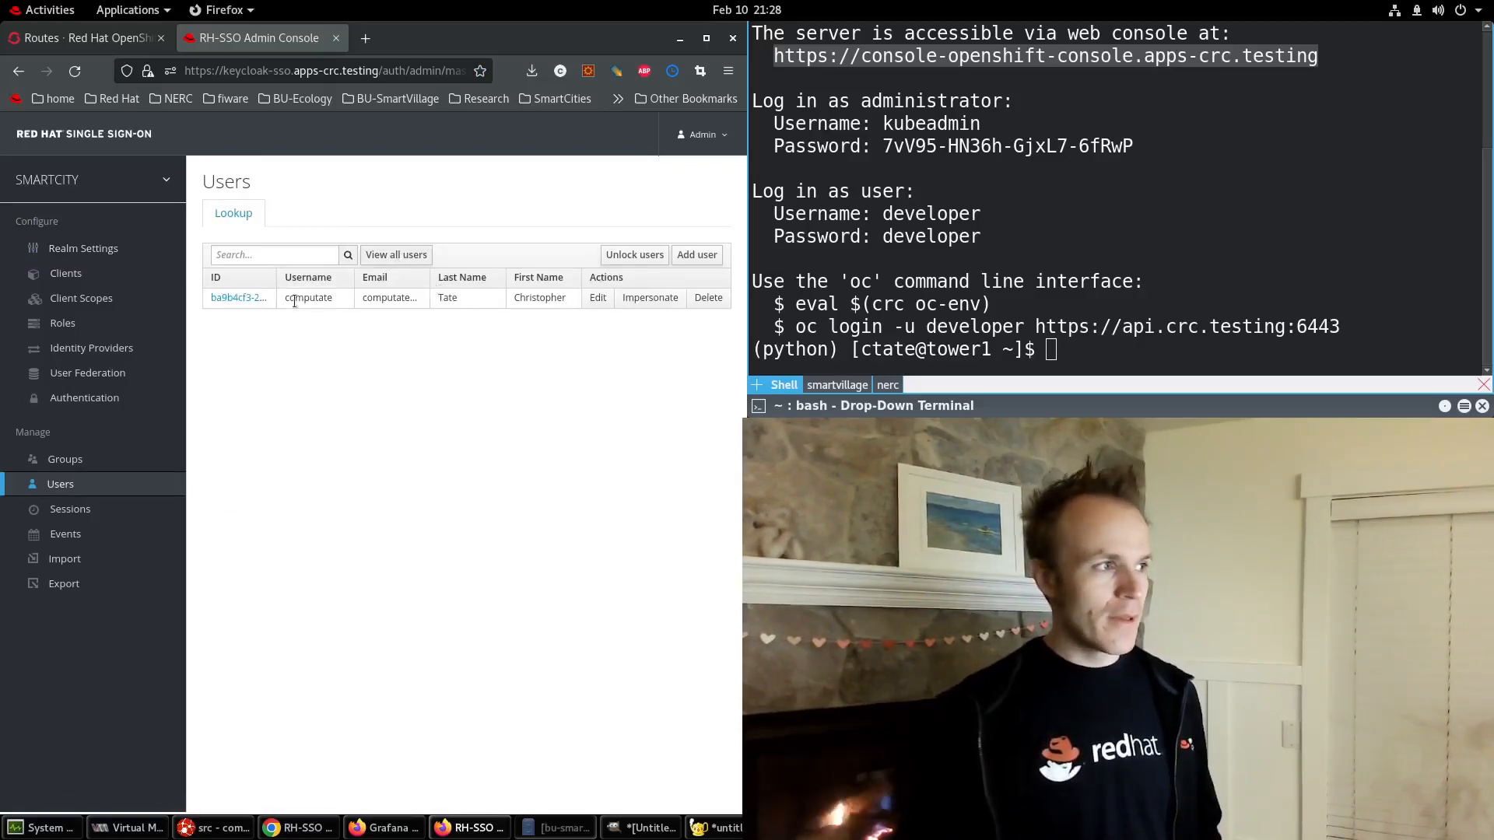
# Add user 'test' with a sample e-mail, first name Test, last name User, e-mail verified, and save.
pyautogui.click(690, 256)
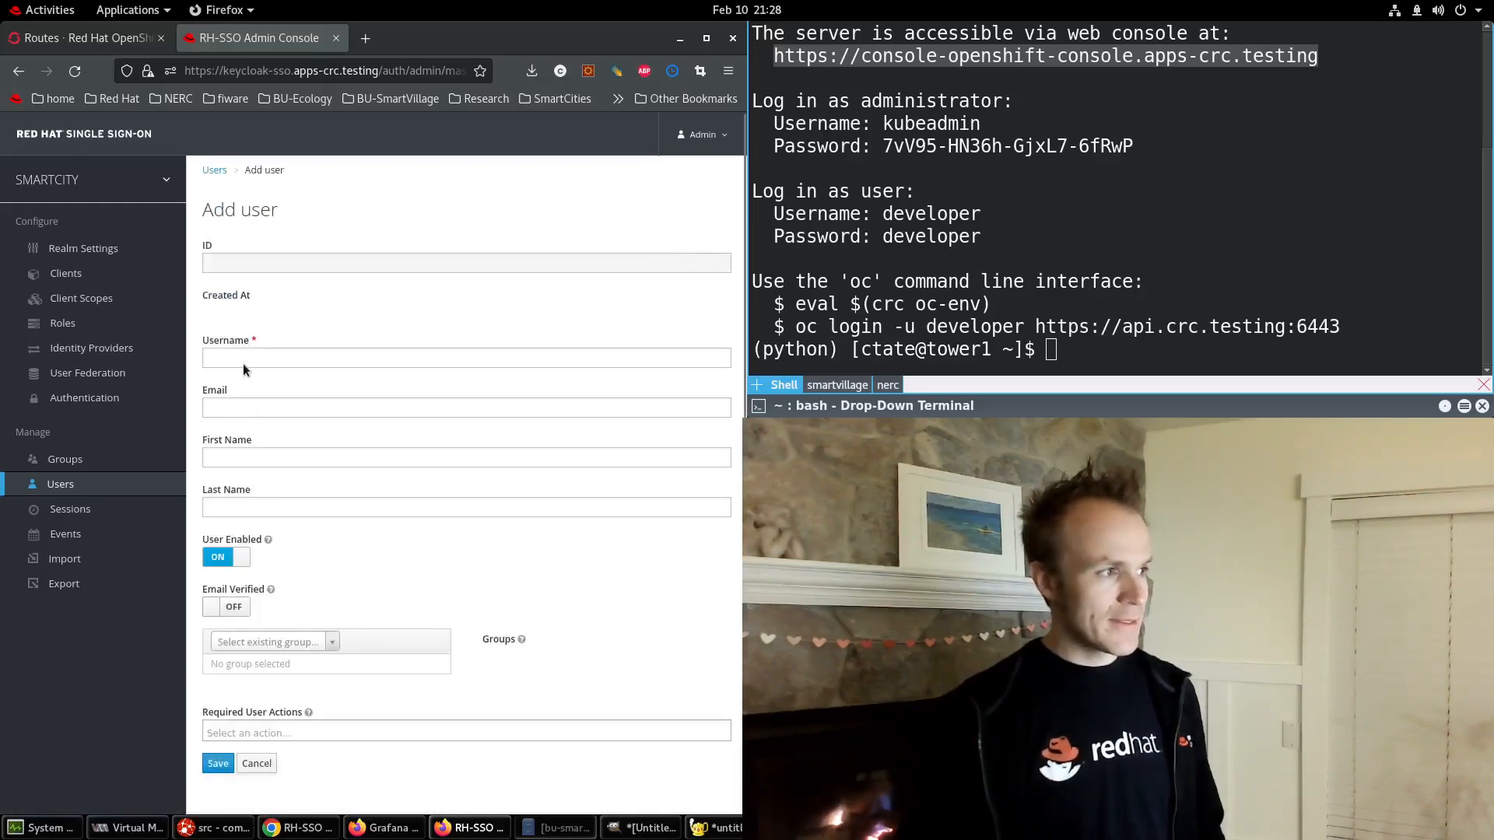
pyautogui.write('test')
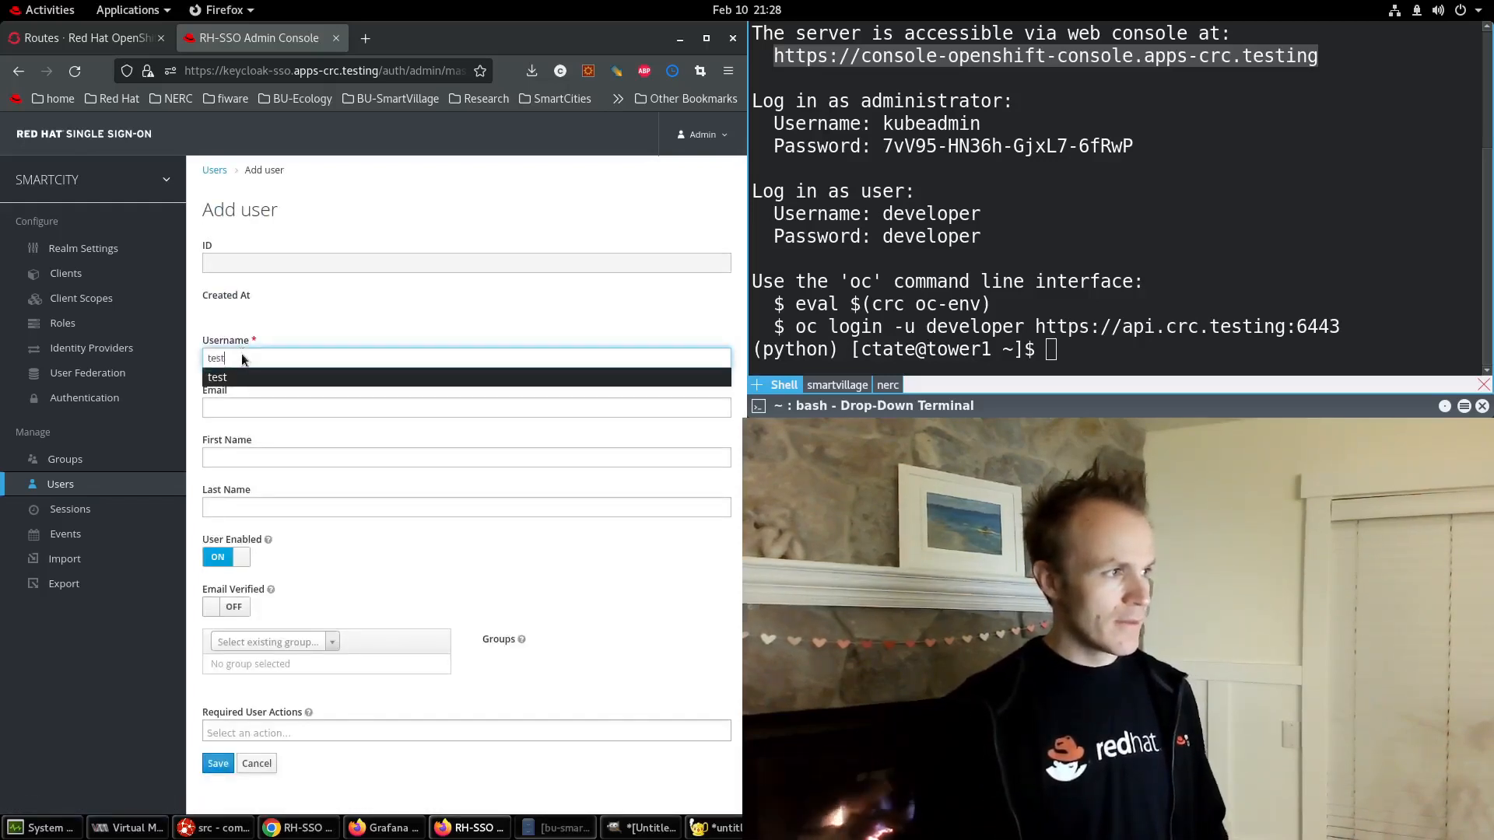
pyautogui.press('Tab')
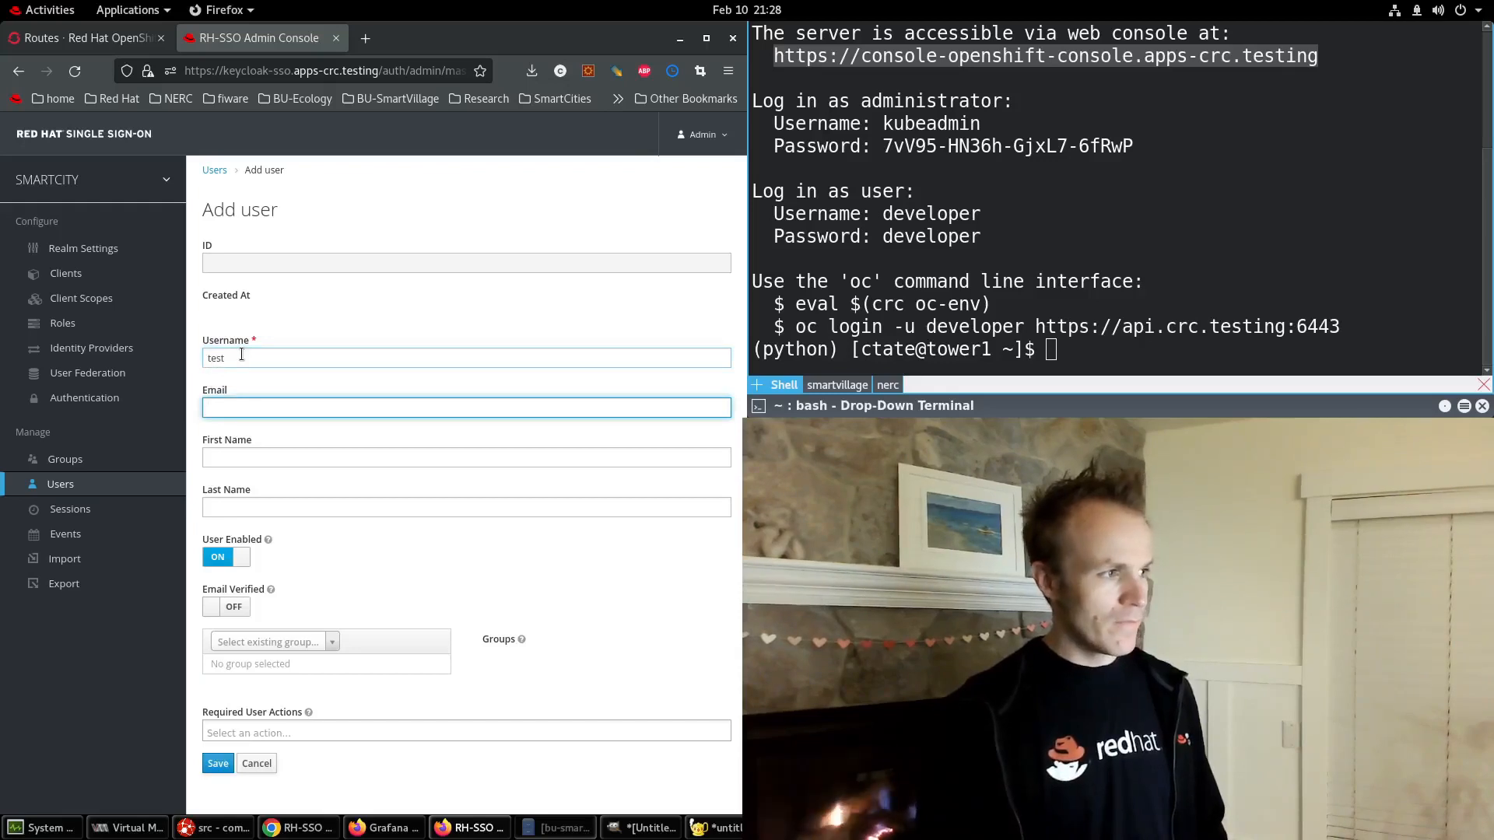
pyautogui.write('test')
pyautogui.press('Down')
pyautogui.press('Tab')
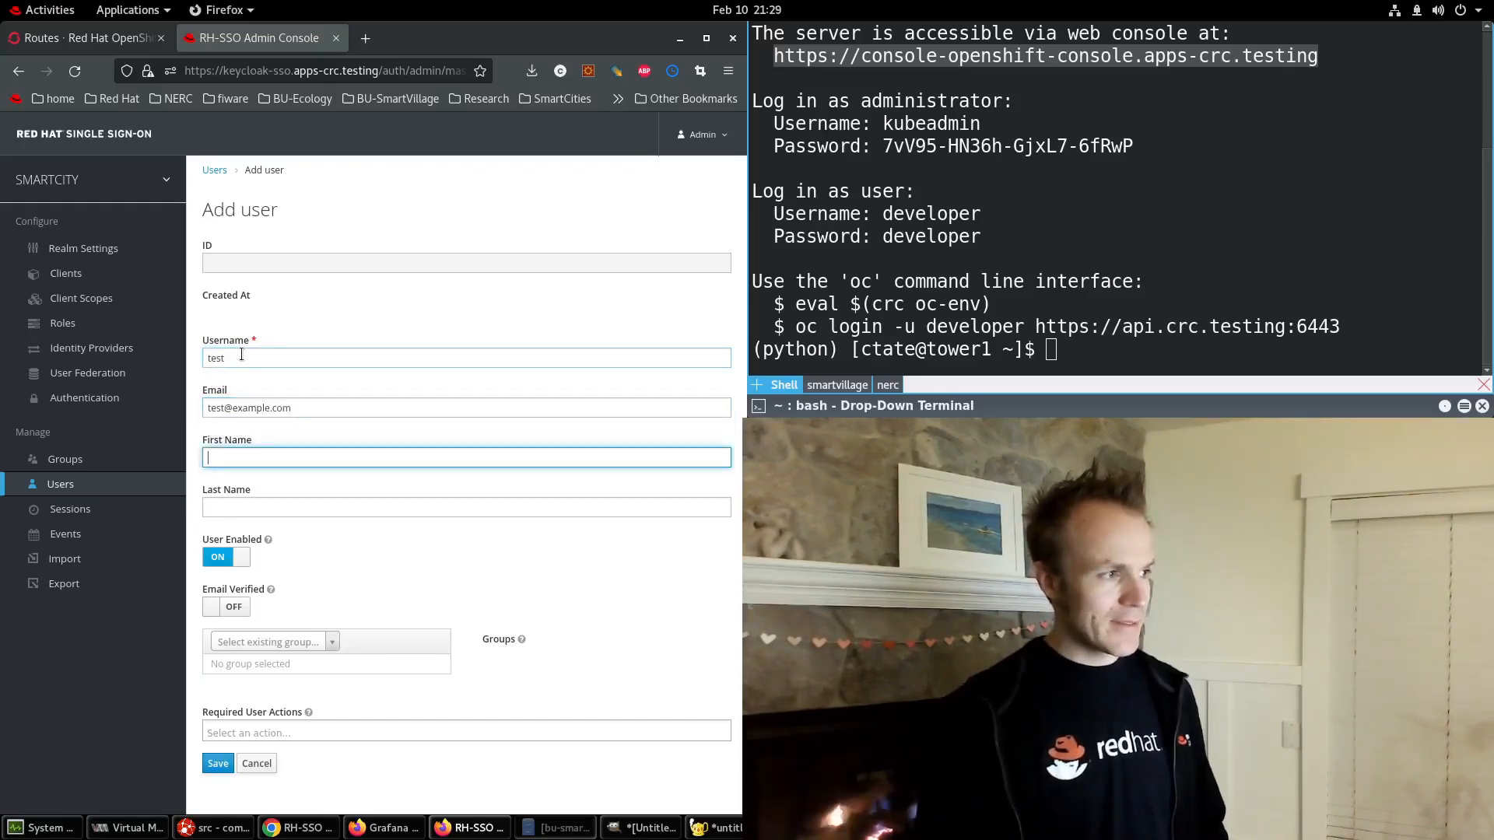
pyautogui.write('Test')
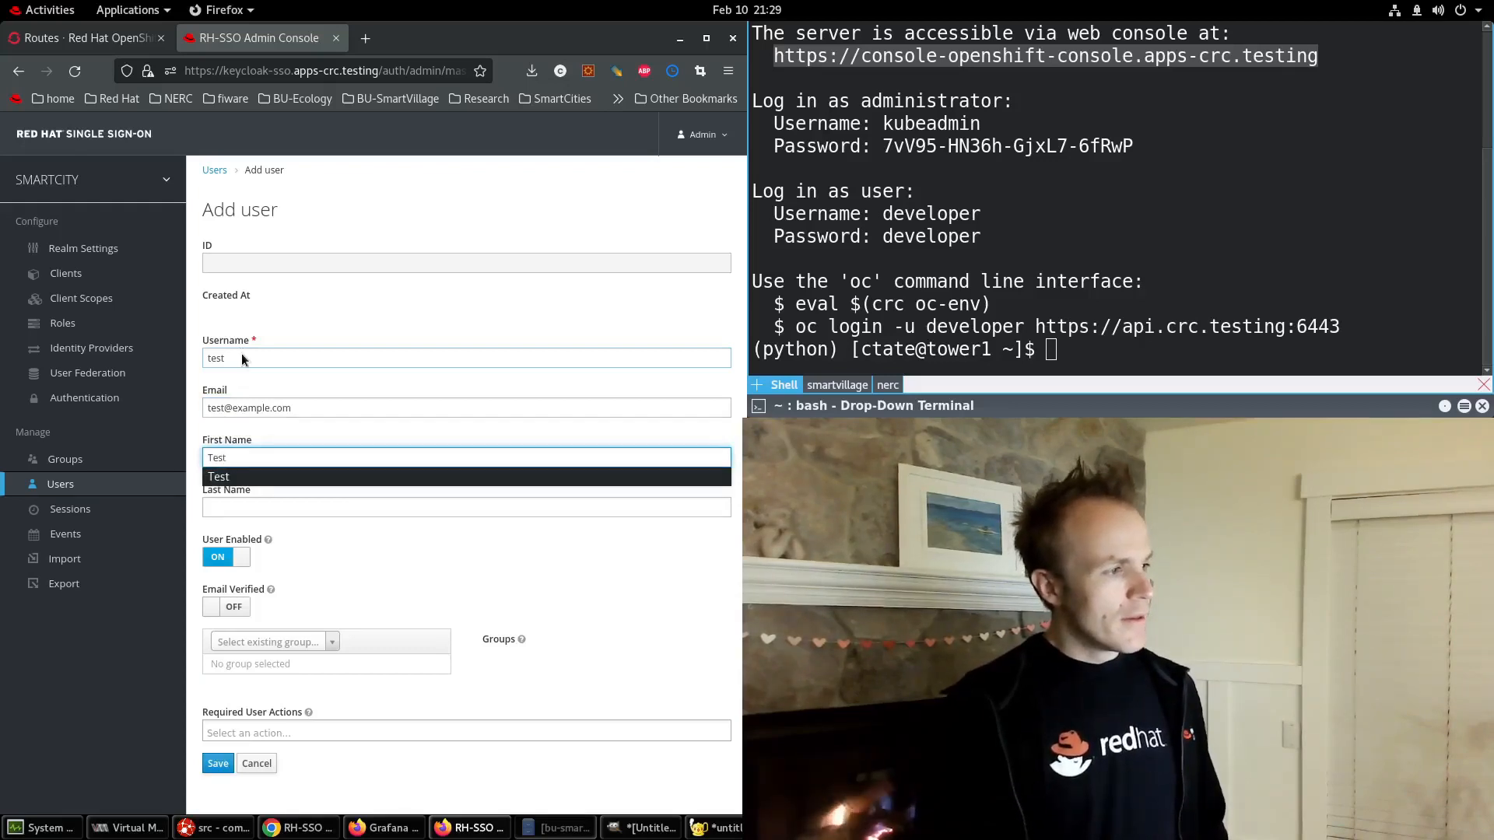
pyautogui.press('Tab')
pyautogui.write('User')
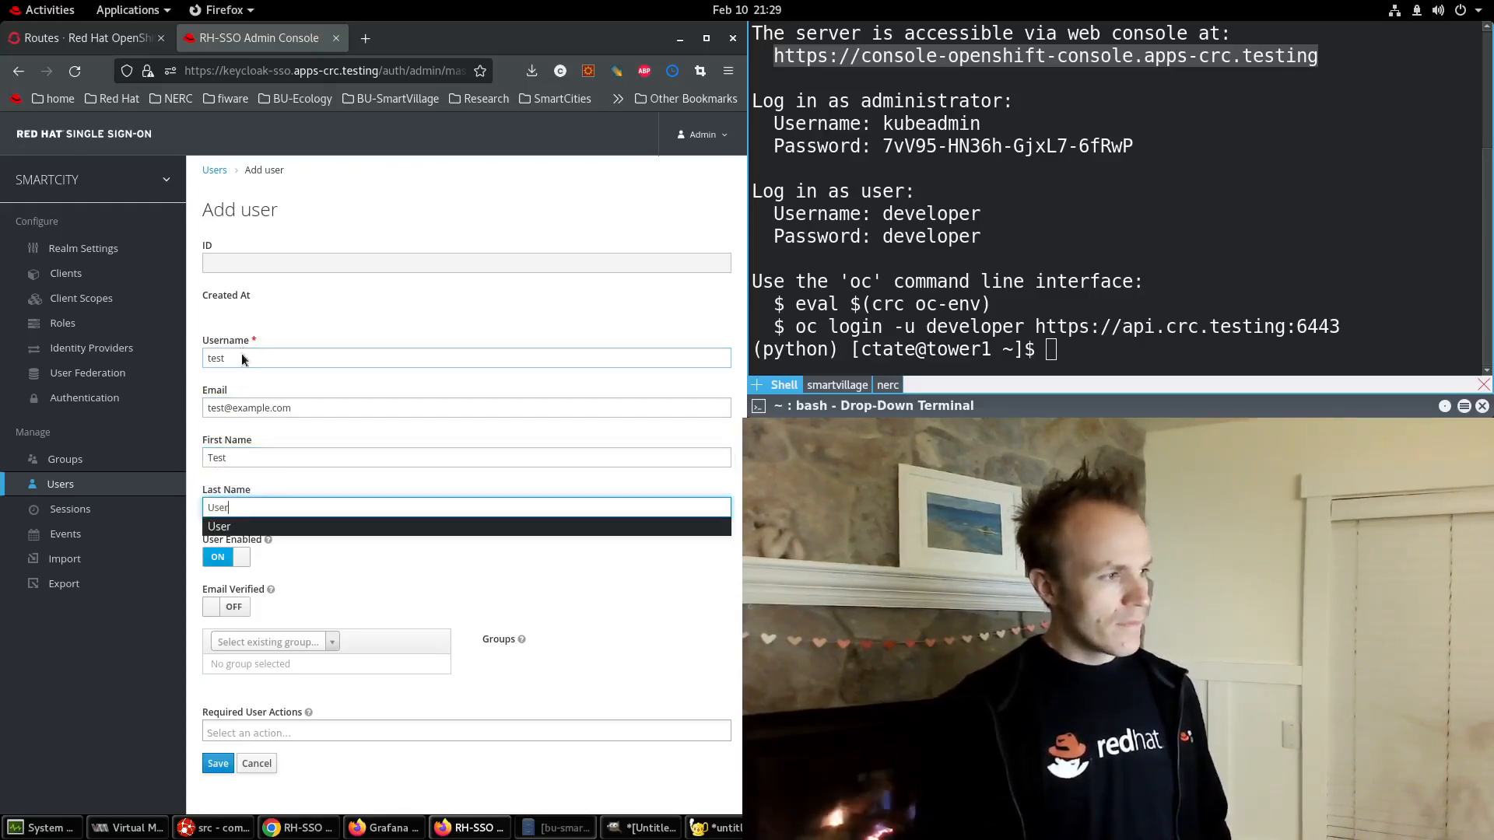
pyautogui.press('Tab')
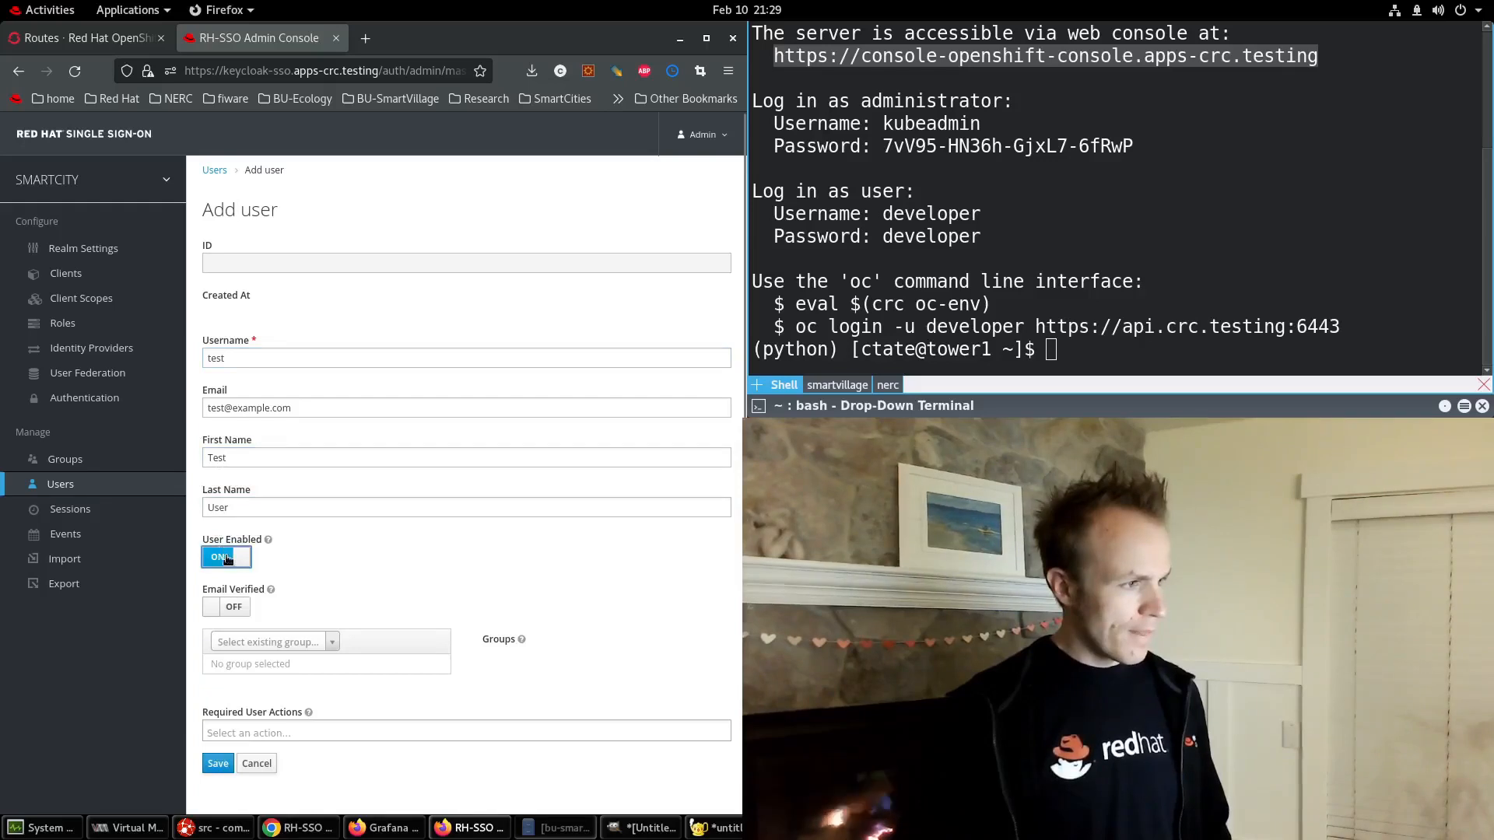
pyautogui.click(213, 606)
pyautogui.click(219, 762)
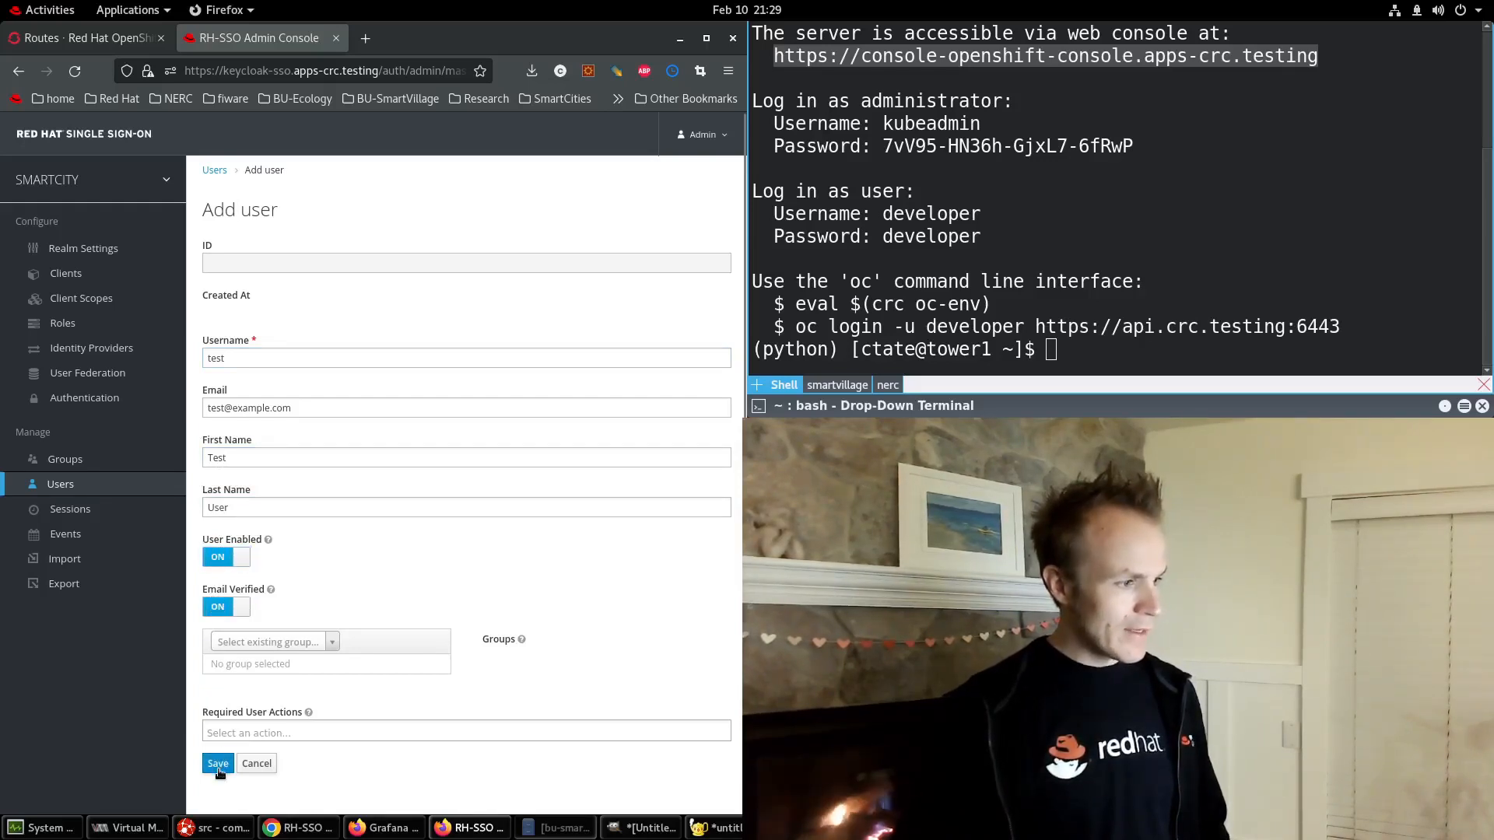
# Give test a permanent, non-temporary password, then view its Role Mappings.
pyautogui.click(375, 237)
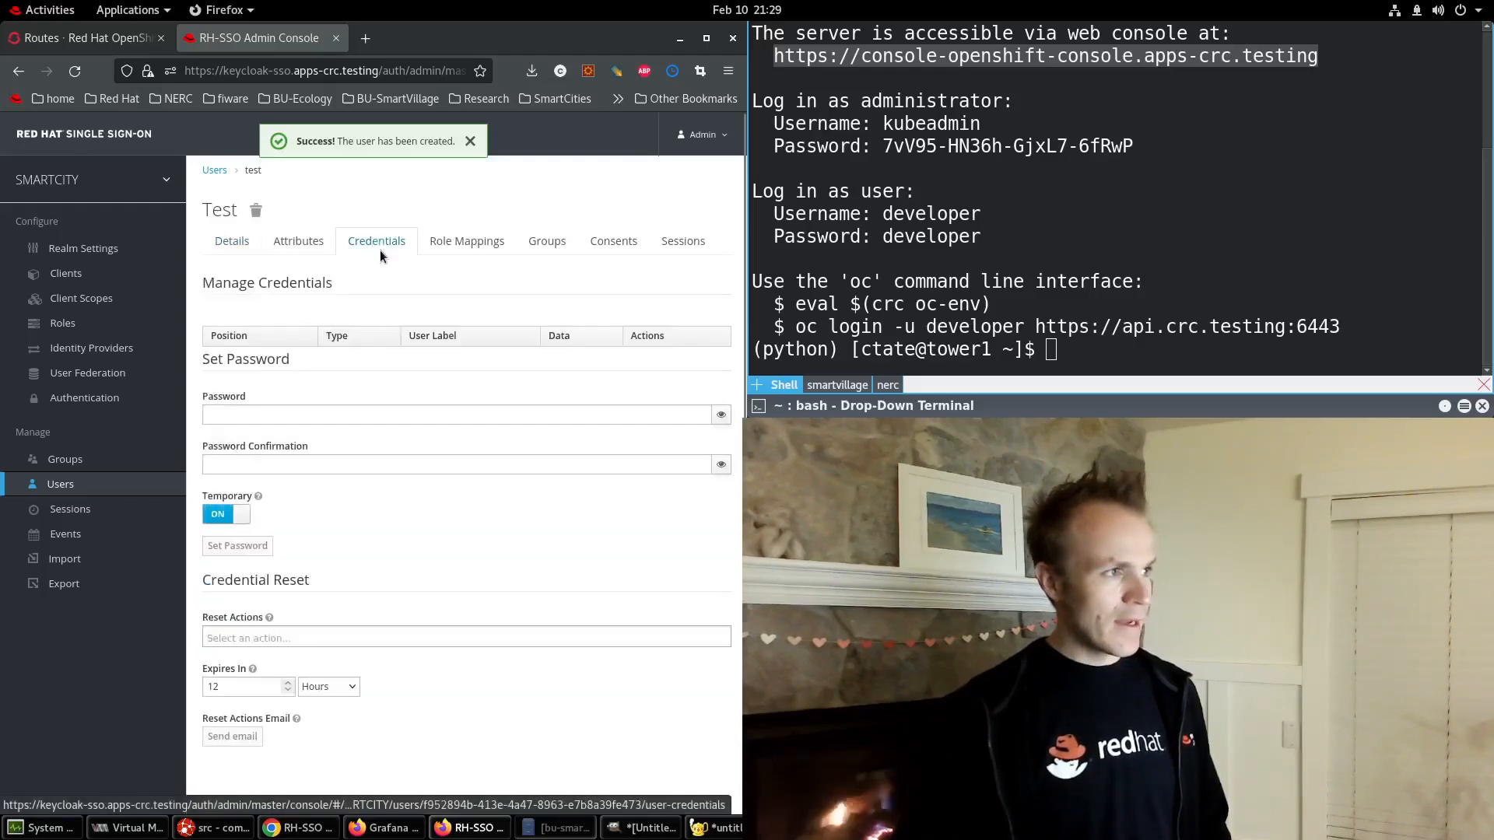
pyautogui.click(255, 416)
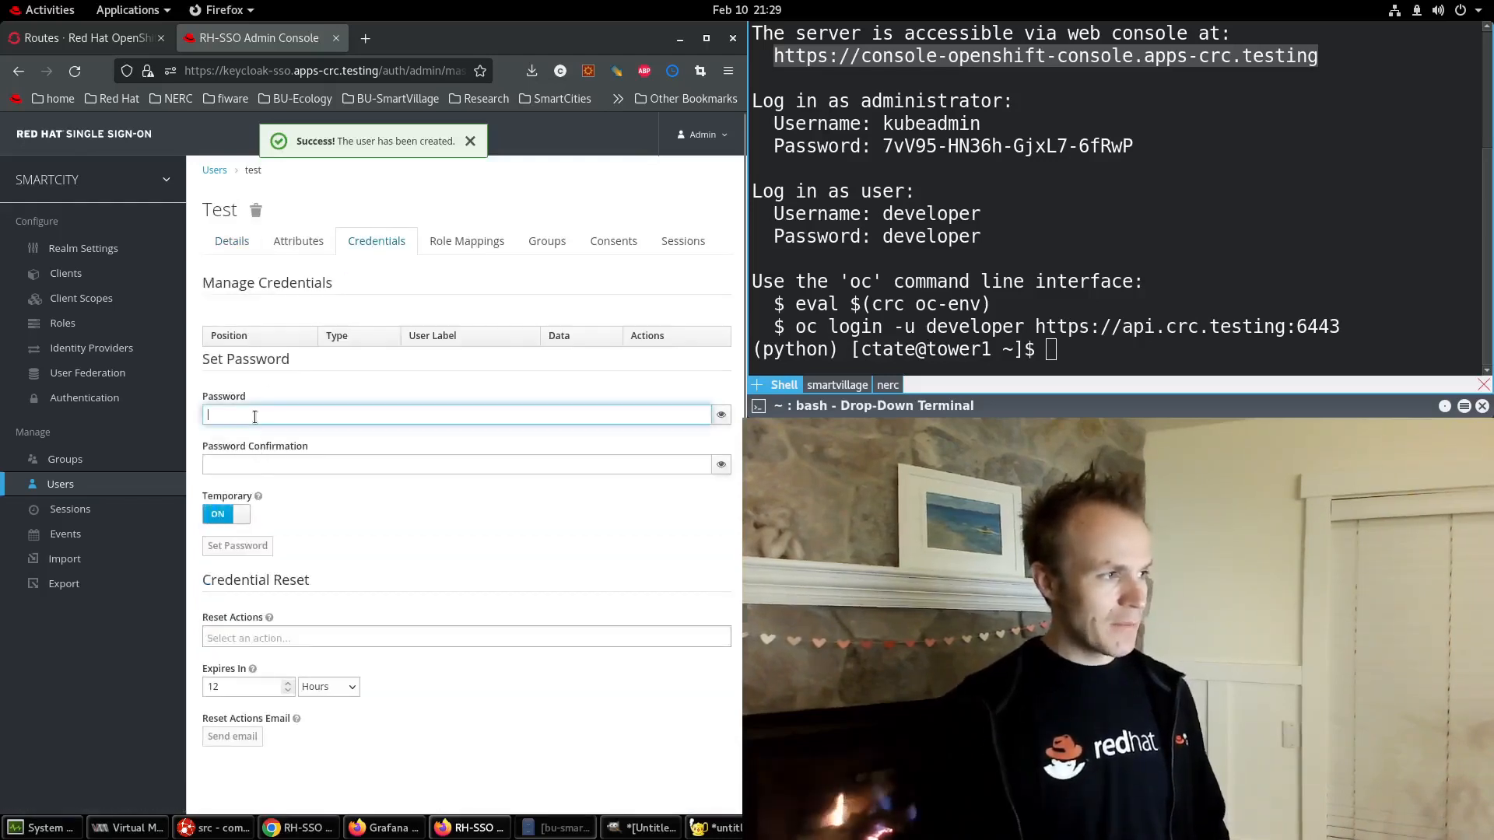
pyautogui.write('********')
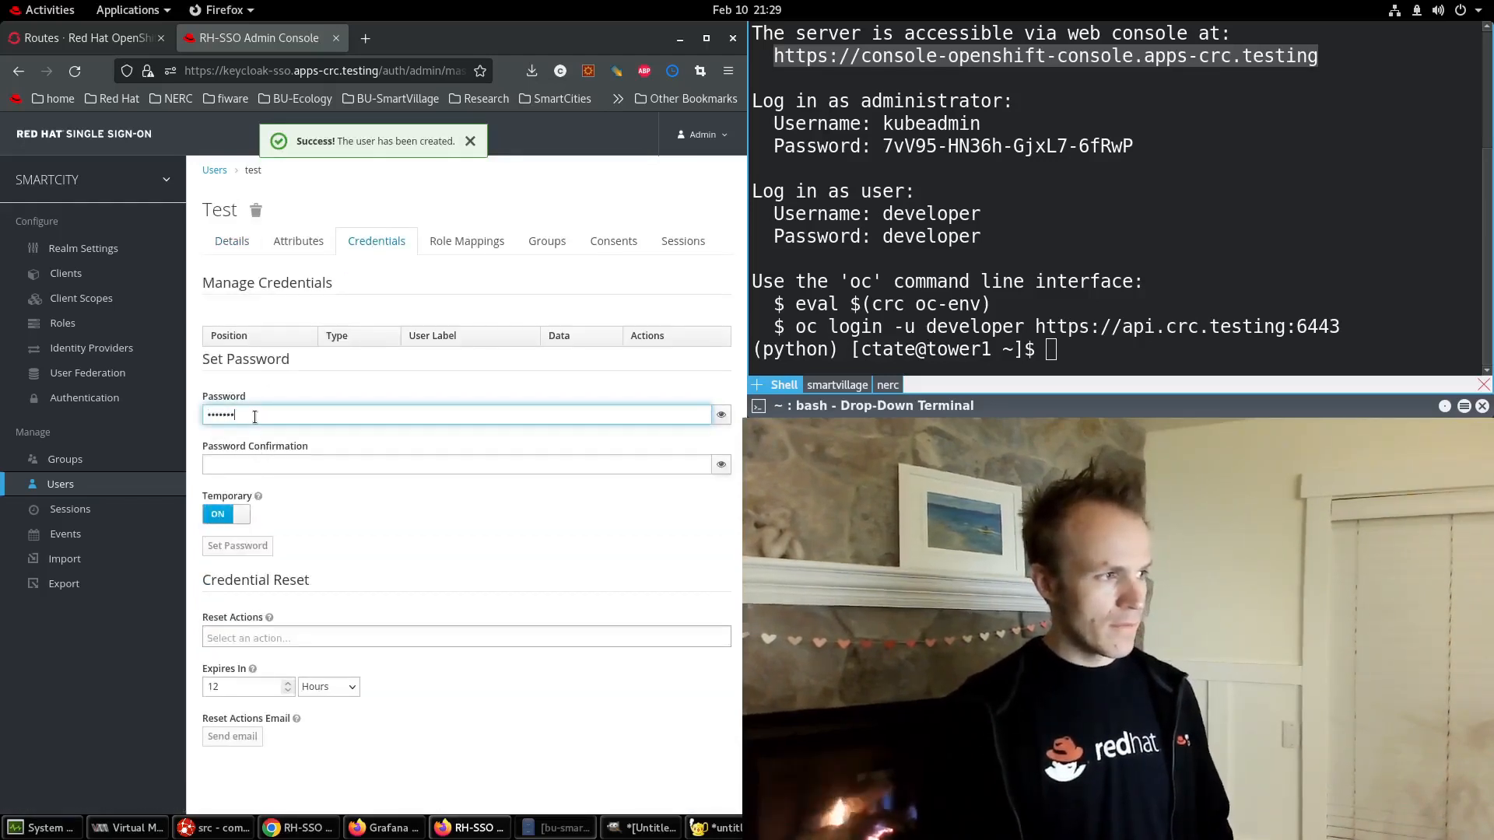
pyautogui.press('Tab')
pyautogui.write('********')
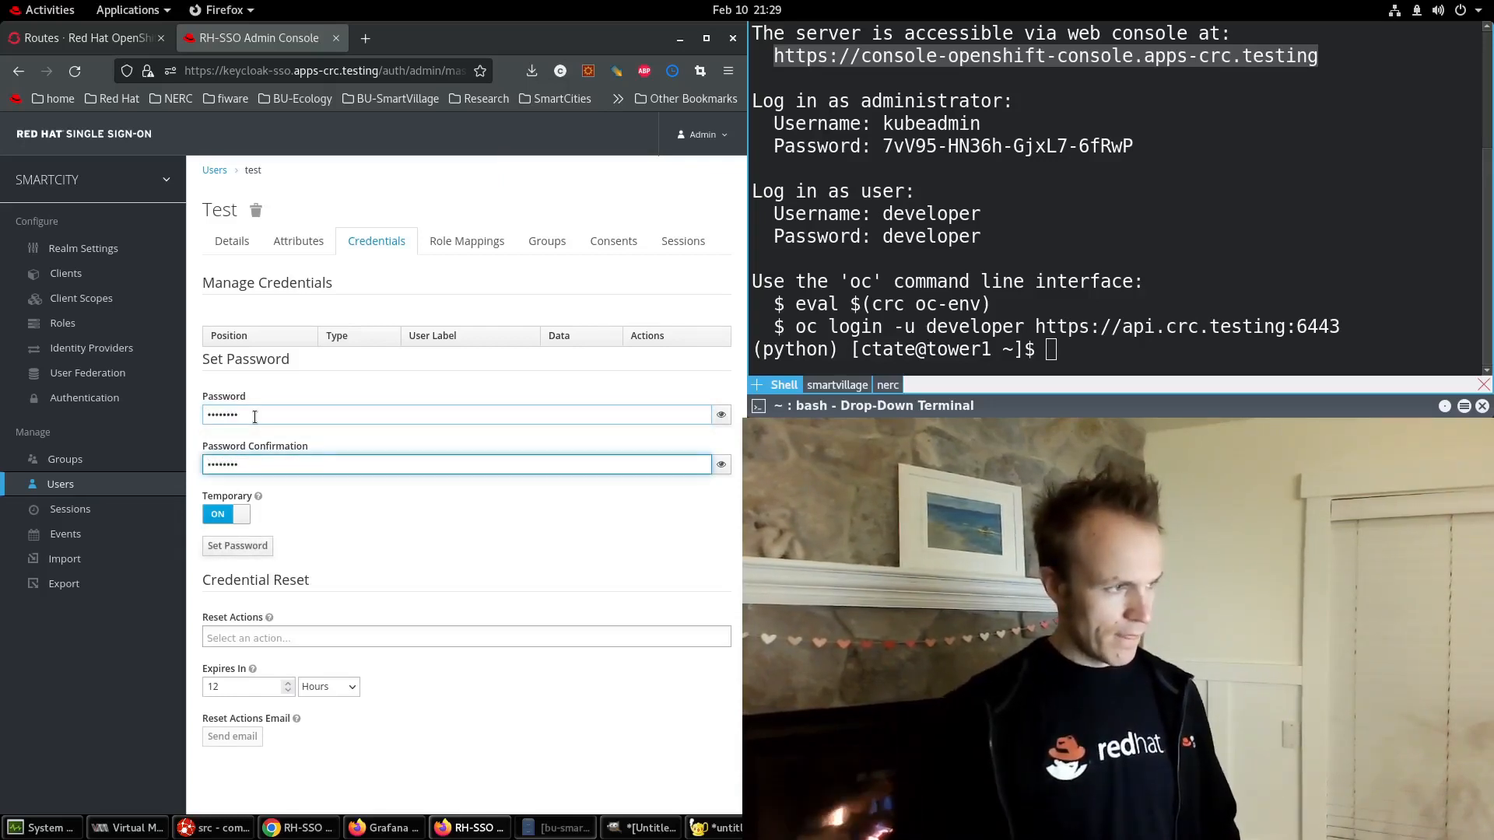
pyautogui.click(219, 514)
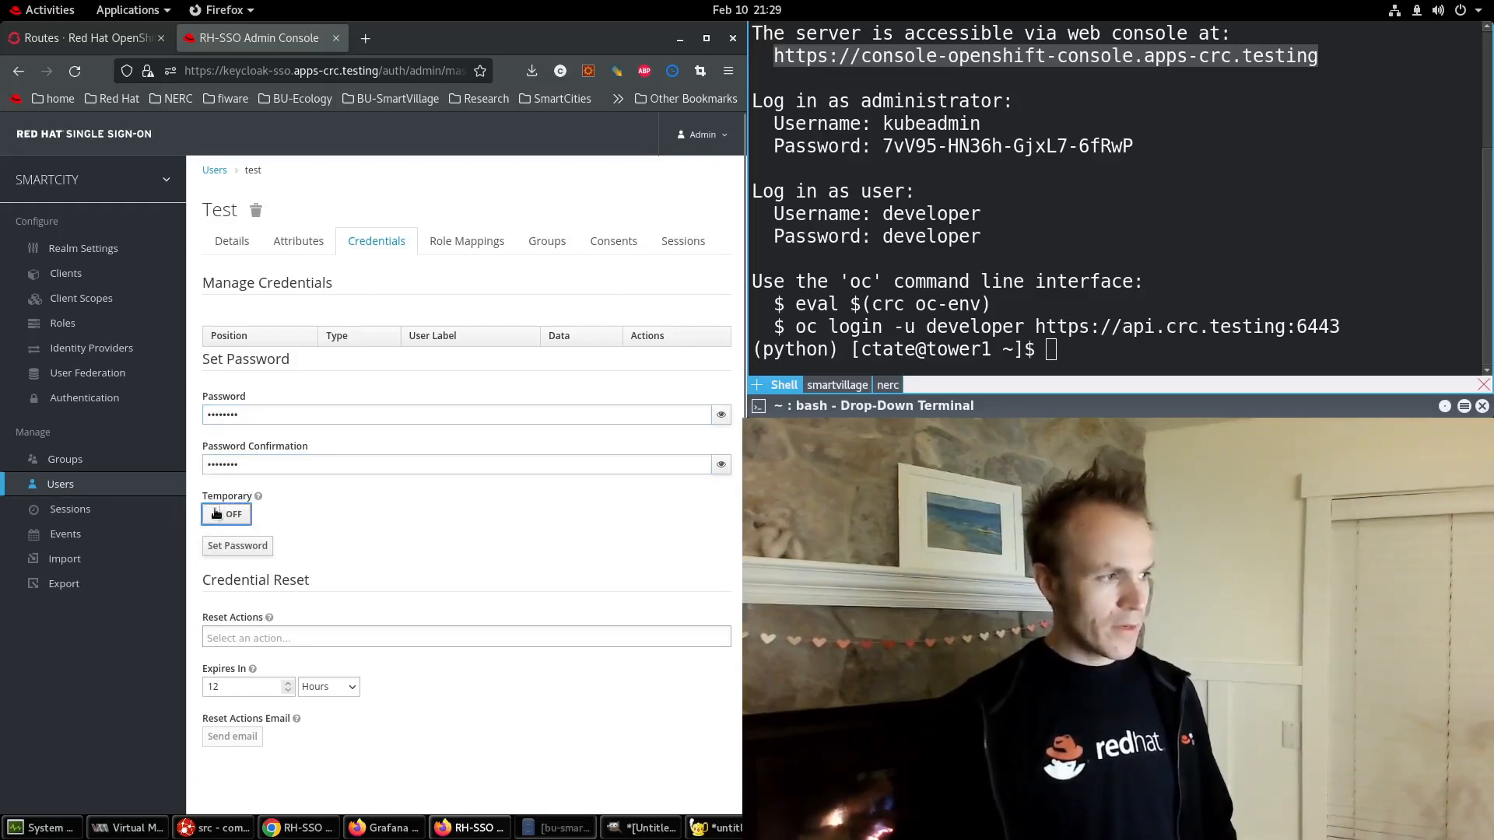
pyautogui.click(250, 546)
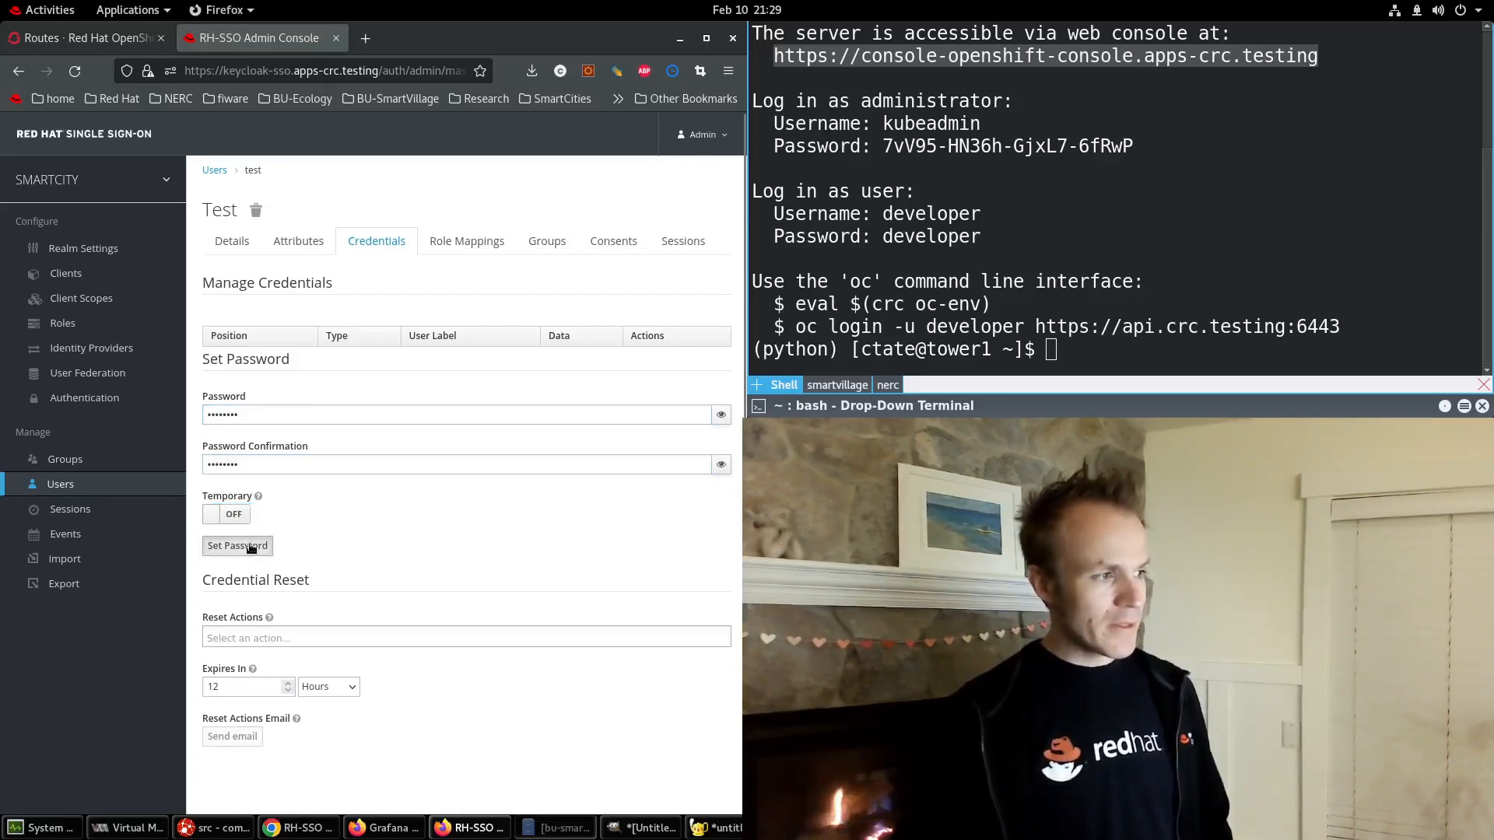
pyautogui.click(555, 242)
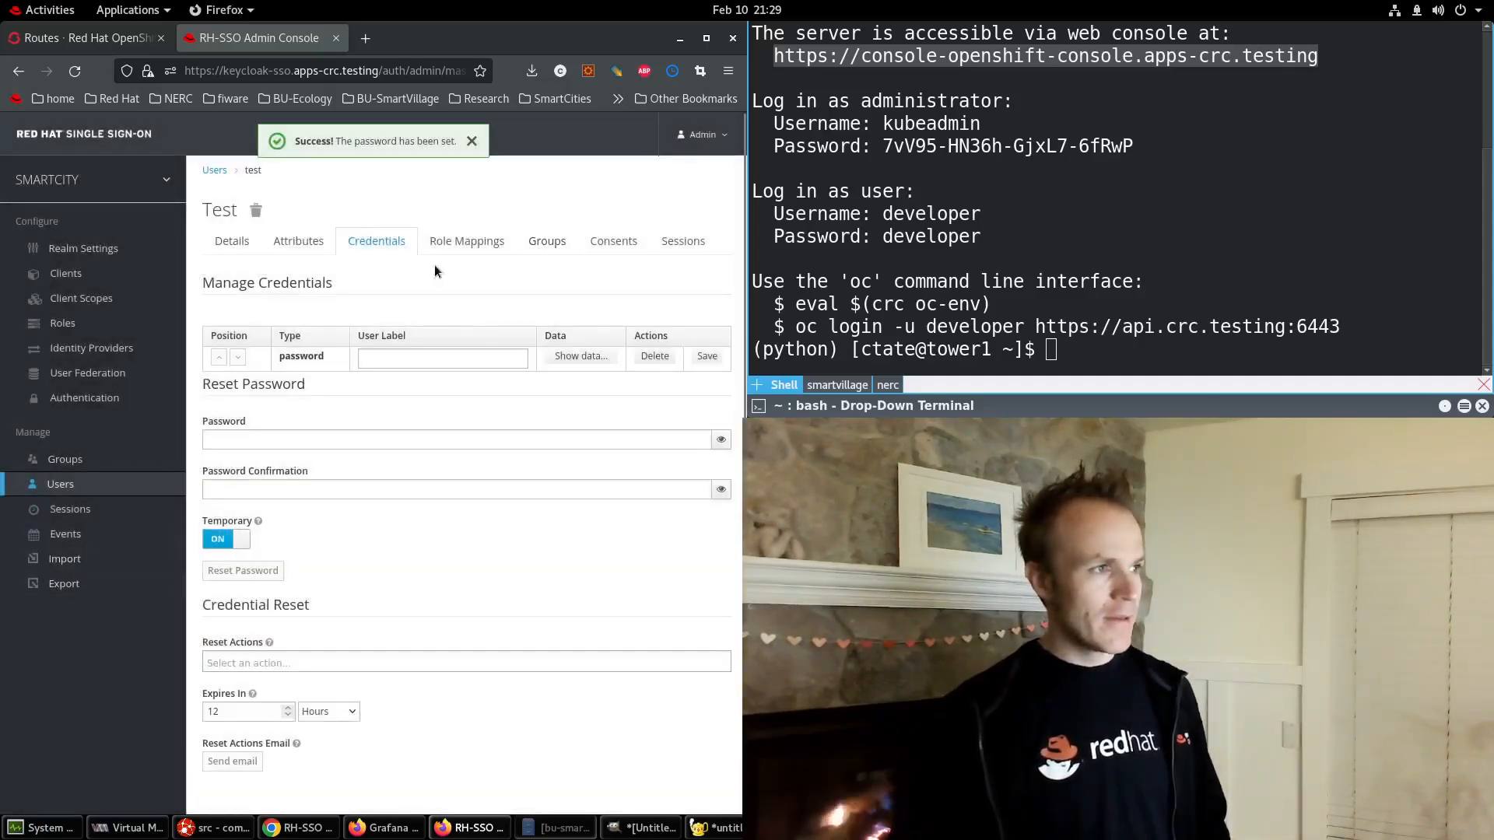
pyautogui.click(476, 246)
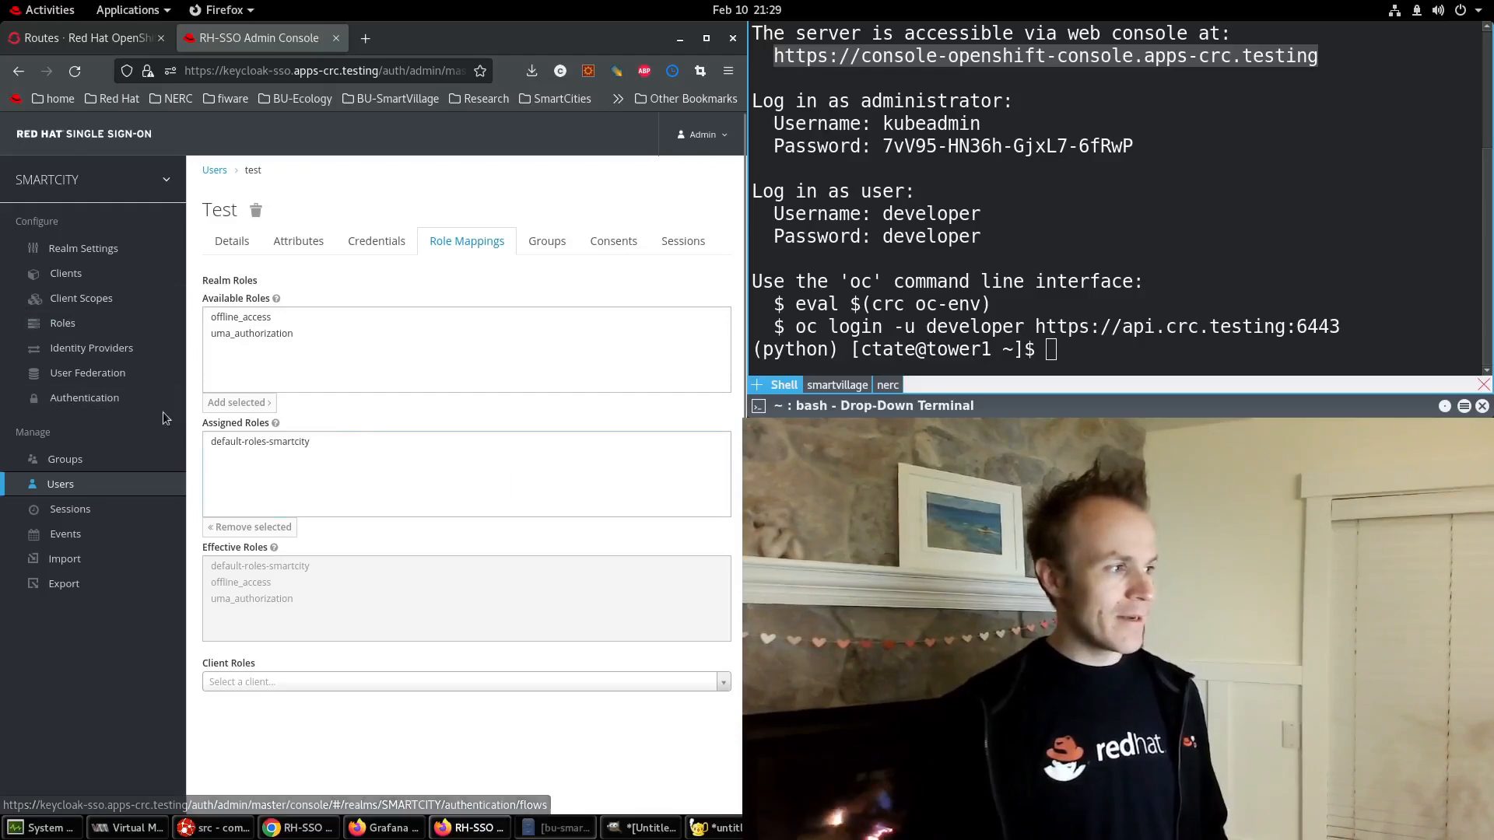
# Create the realm role 'admin', check its empty Users in Role list, then go to Users.
pyautogui.click(75, 330)
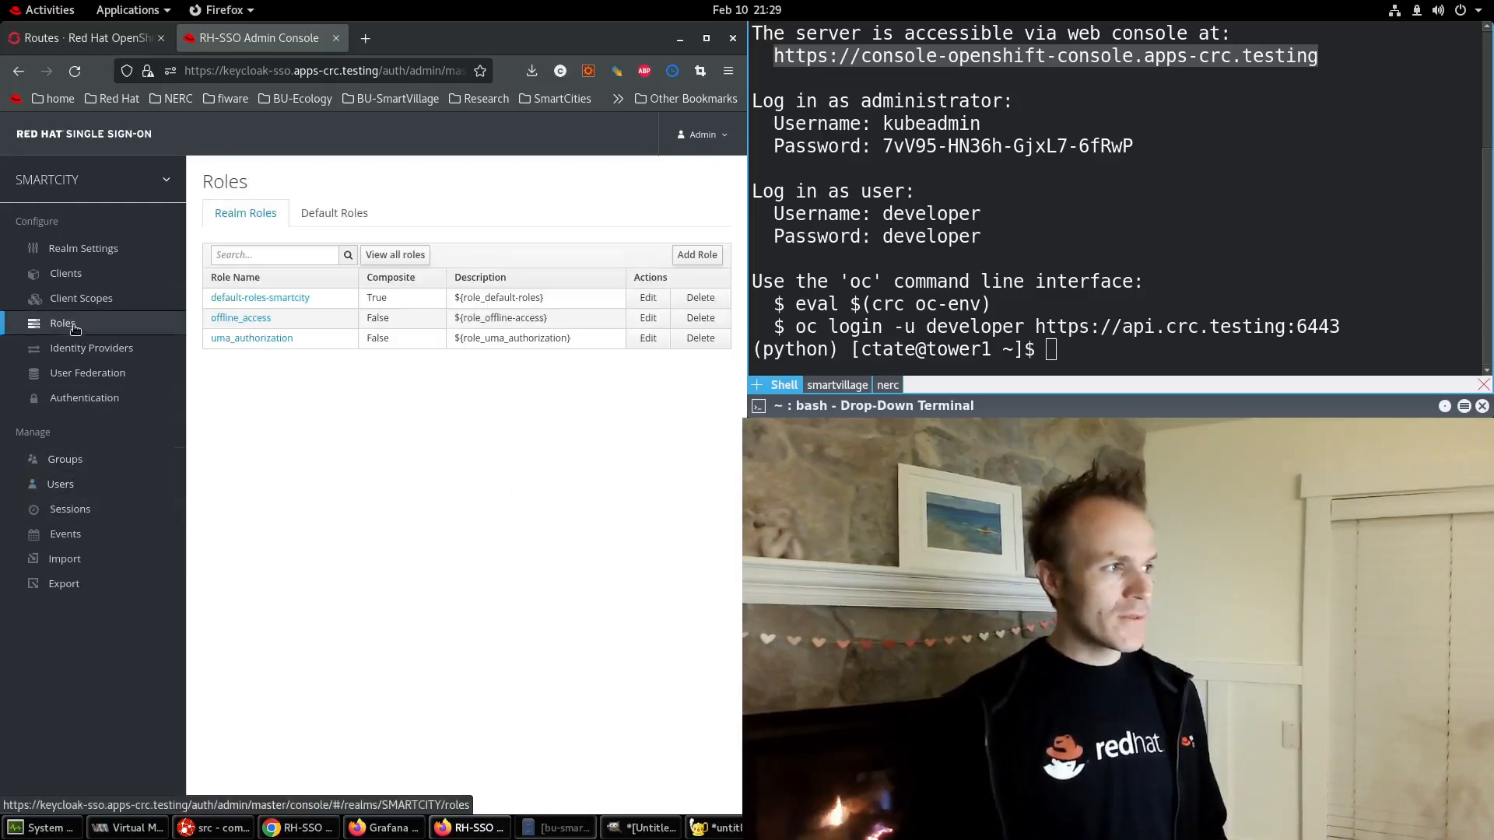
pyautogui.click(715, 256)
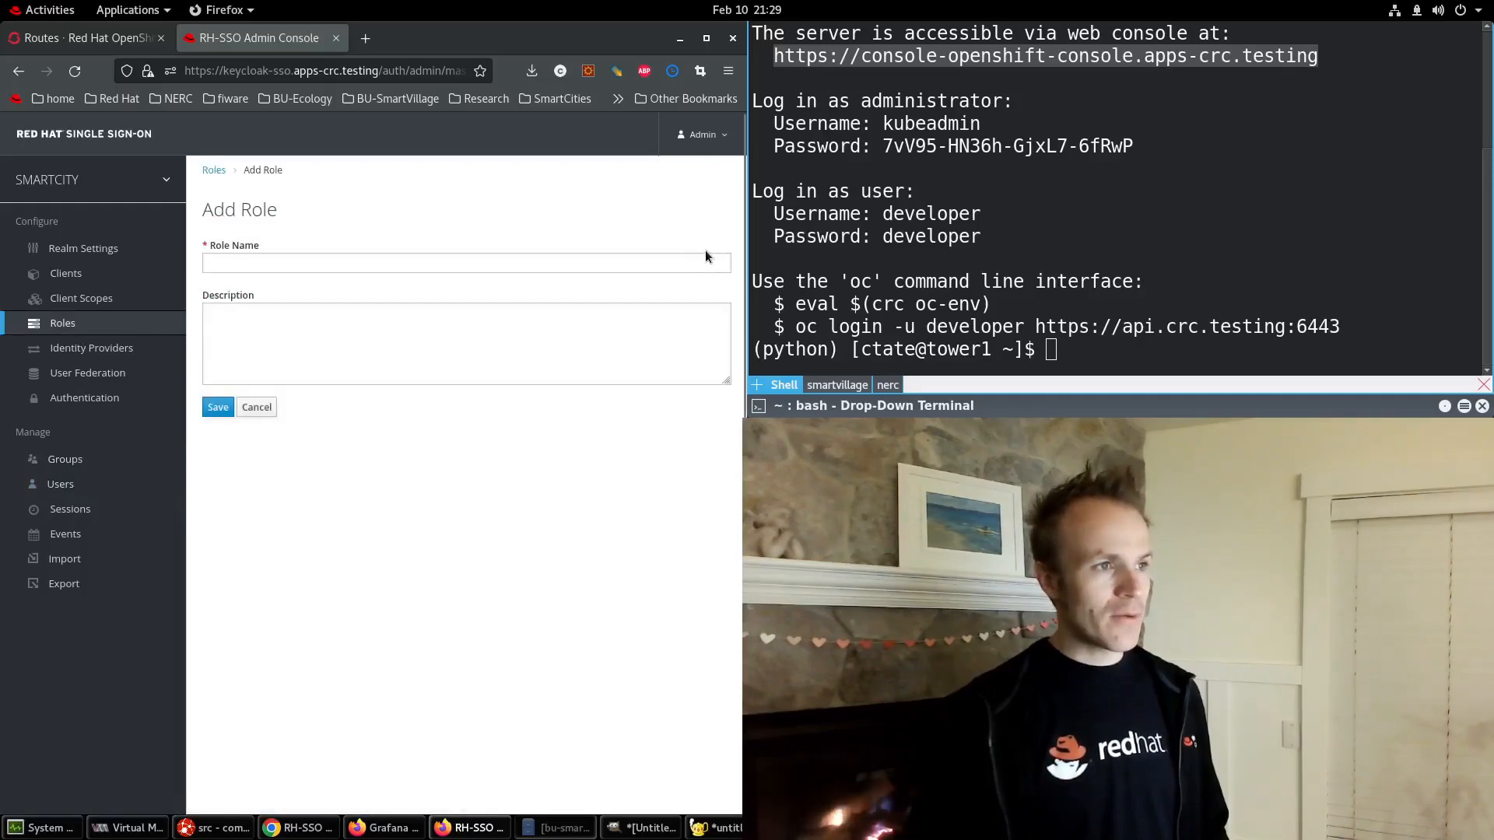
pyautogui.click(245, 263)
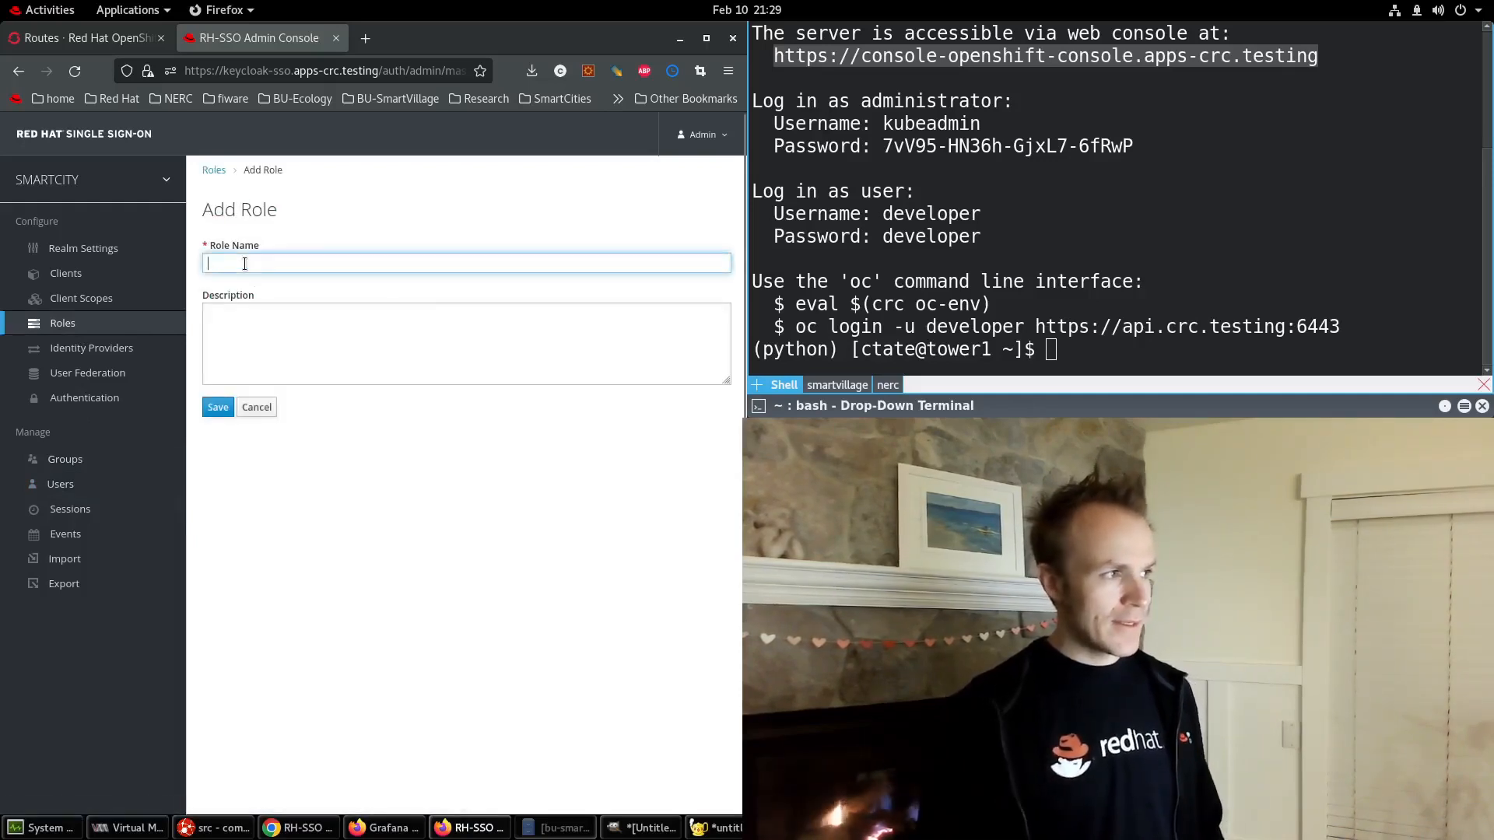
pyautogui.write('admin')
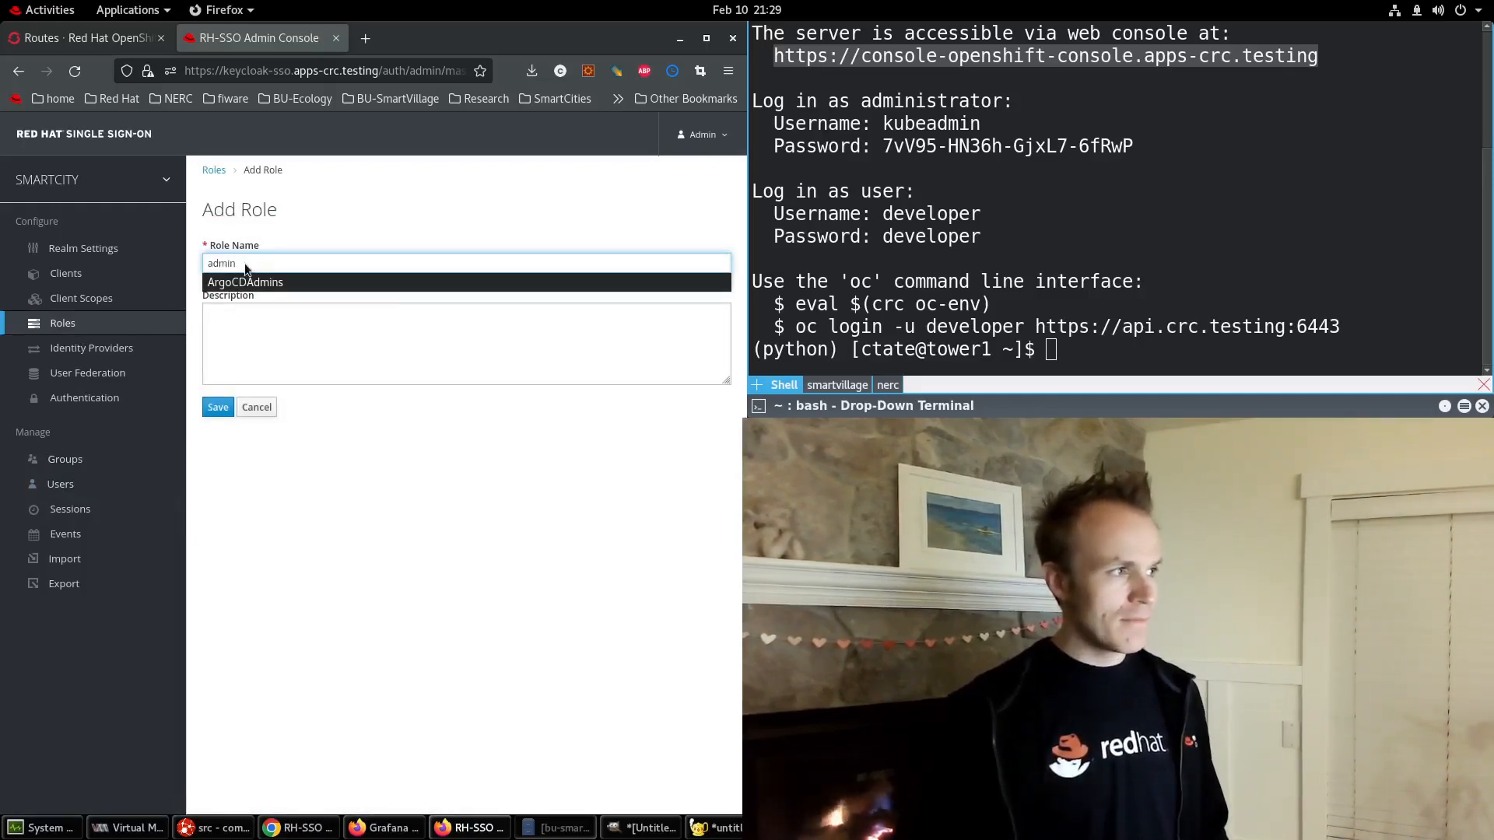
pyautogui.click(257, 360)
pyautogui.click(217, 408)
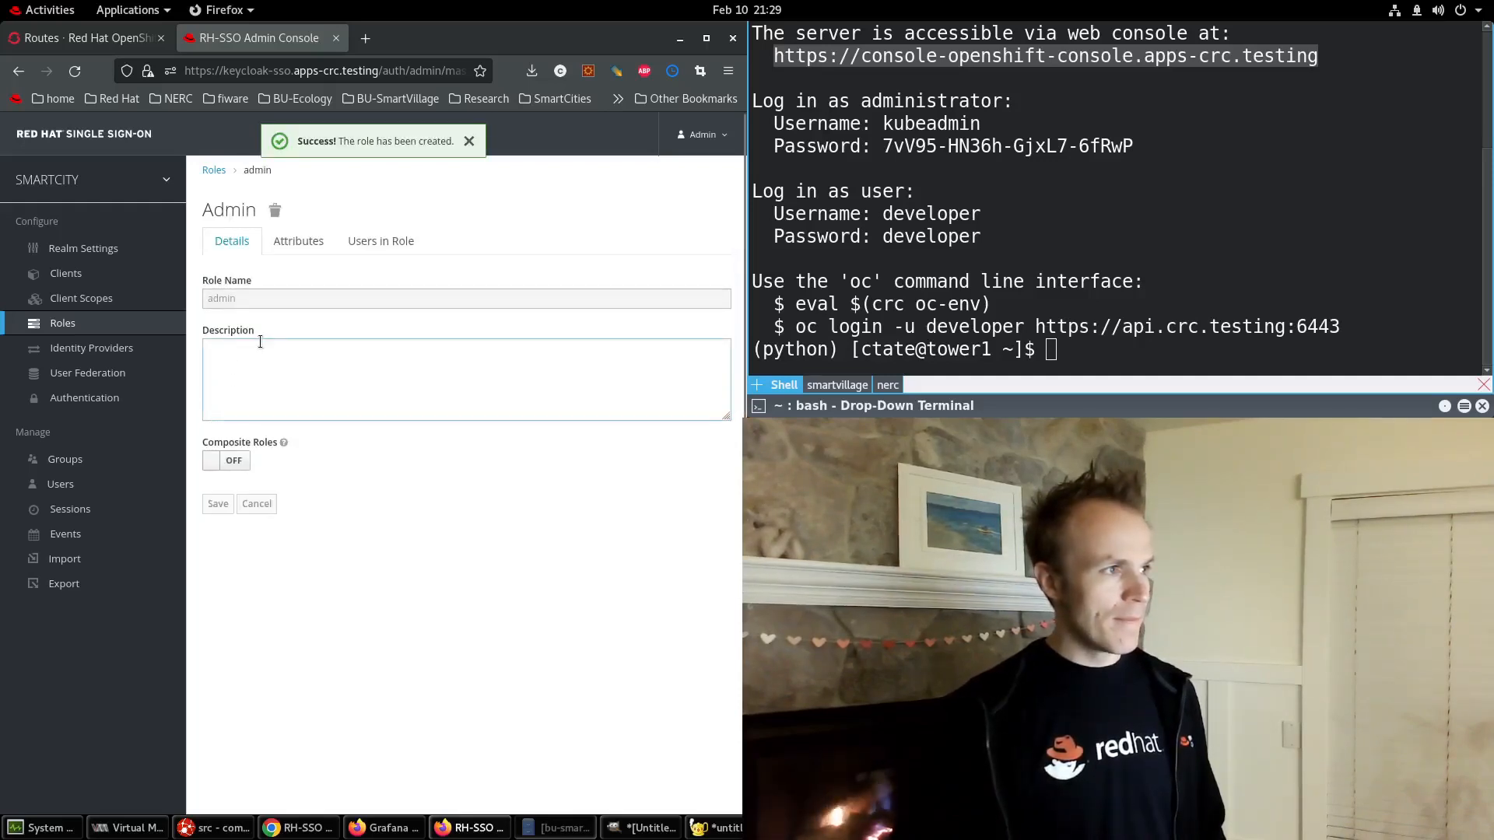
pyautogui.click(375, 239)
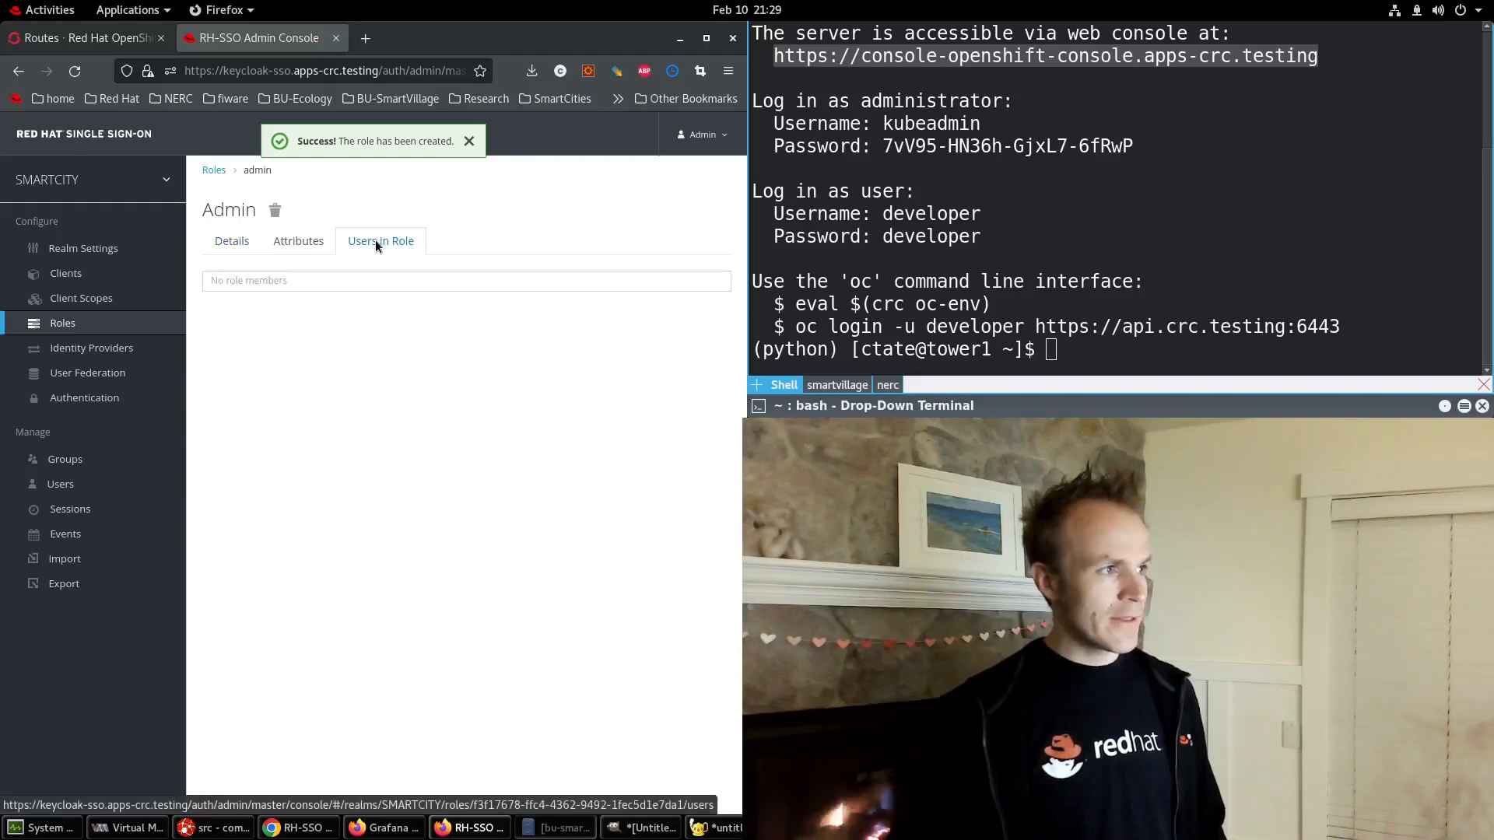
pyautogui.click(52, 484)
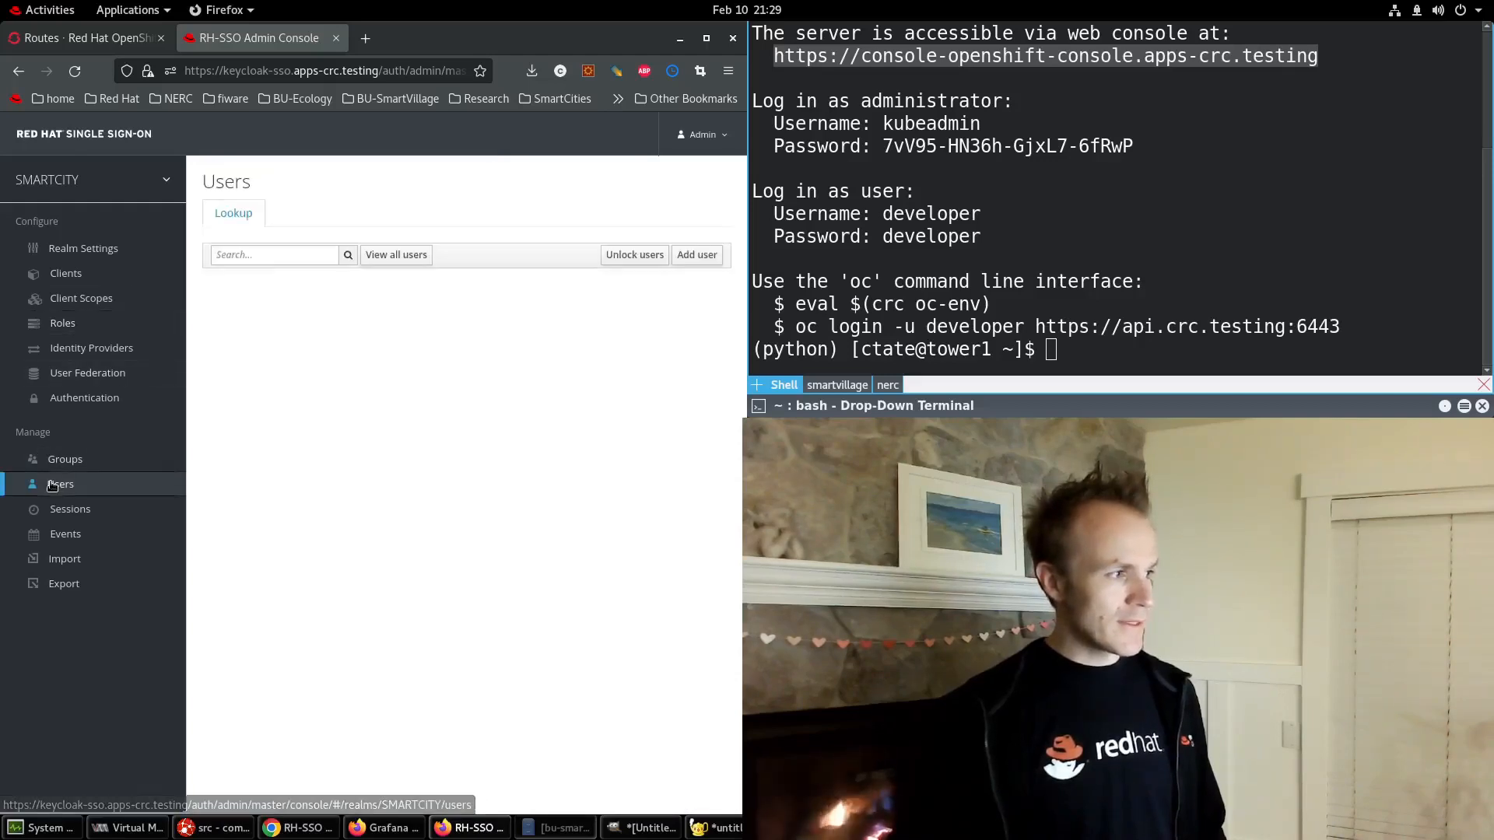
# Assign the admin realm role to the first user through its Role Mappings.
pyautogui.click(234, 302)
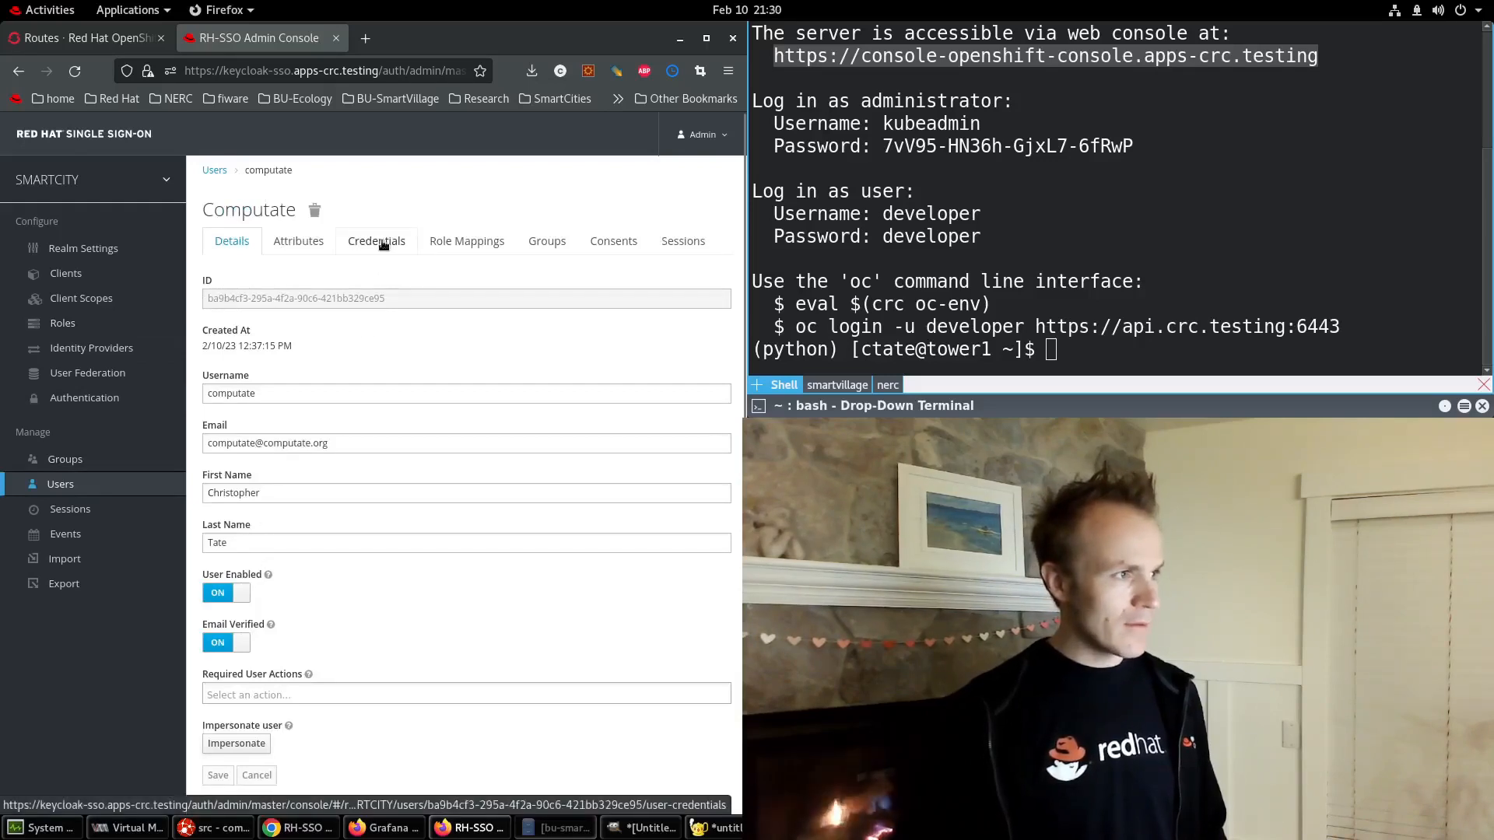
pyautogui.click(400, 244)
pyautogui.click(442, 241)
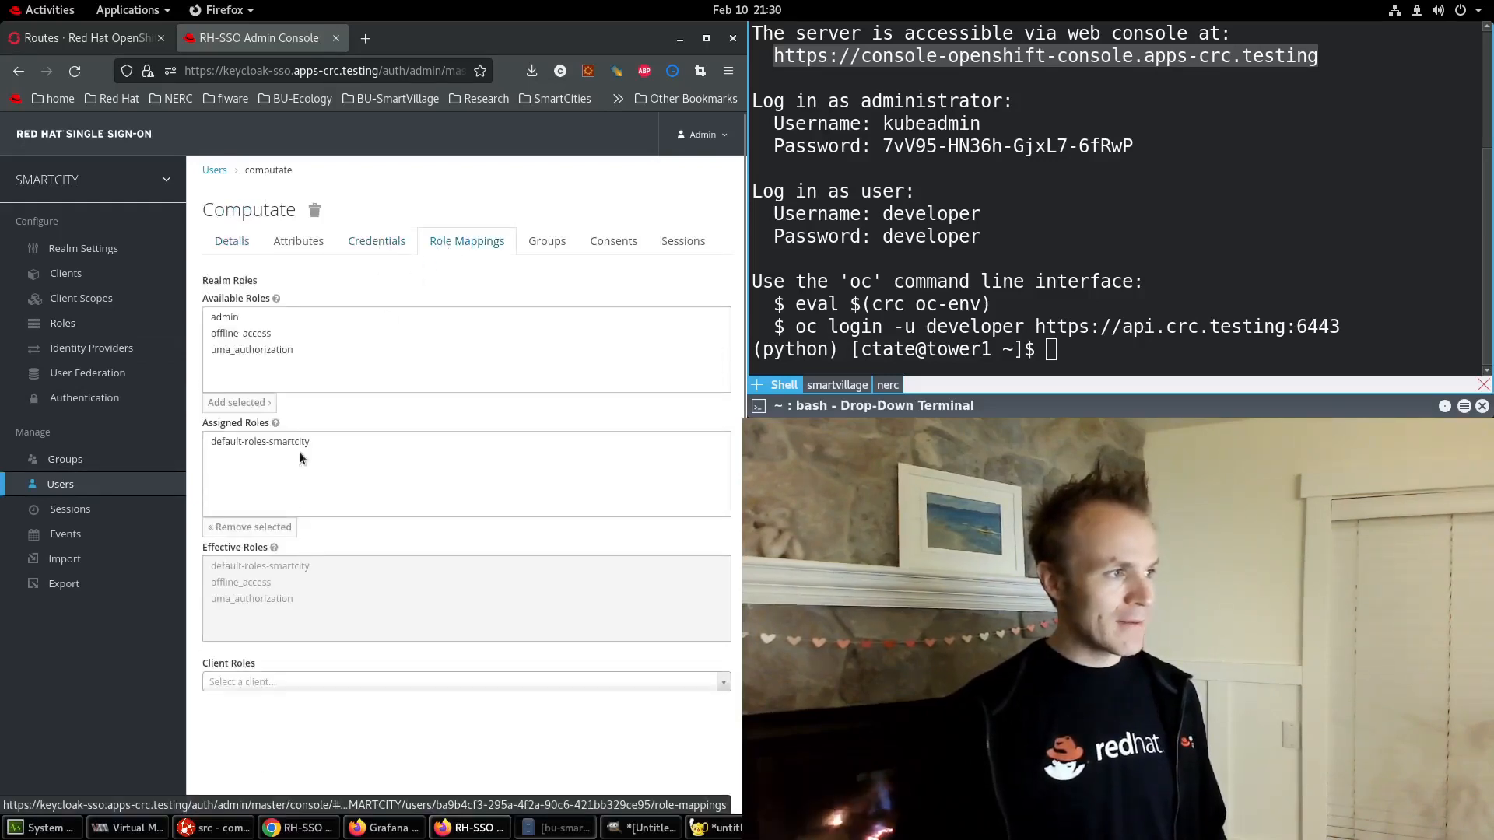
pyautogui.click(233, 319)
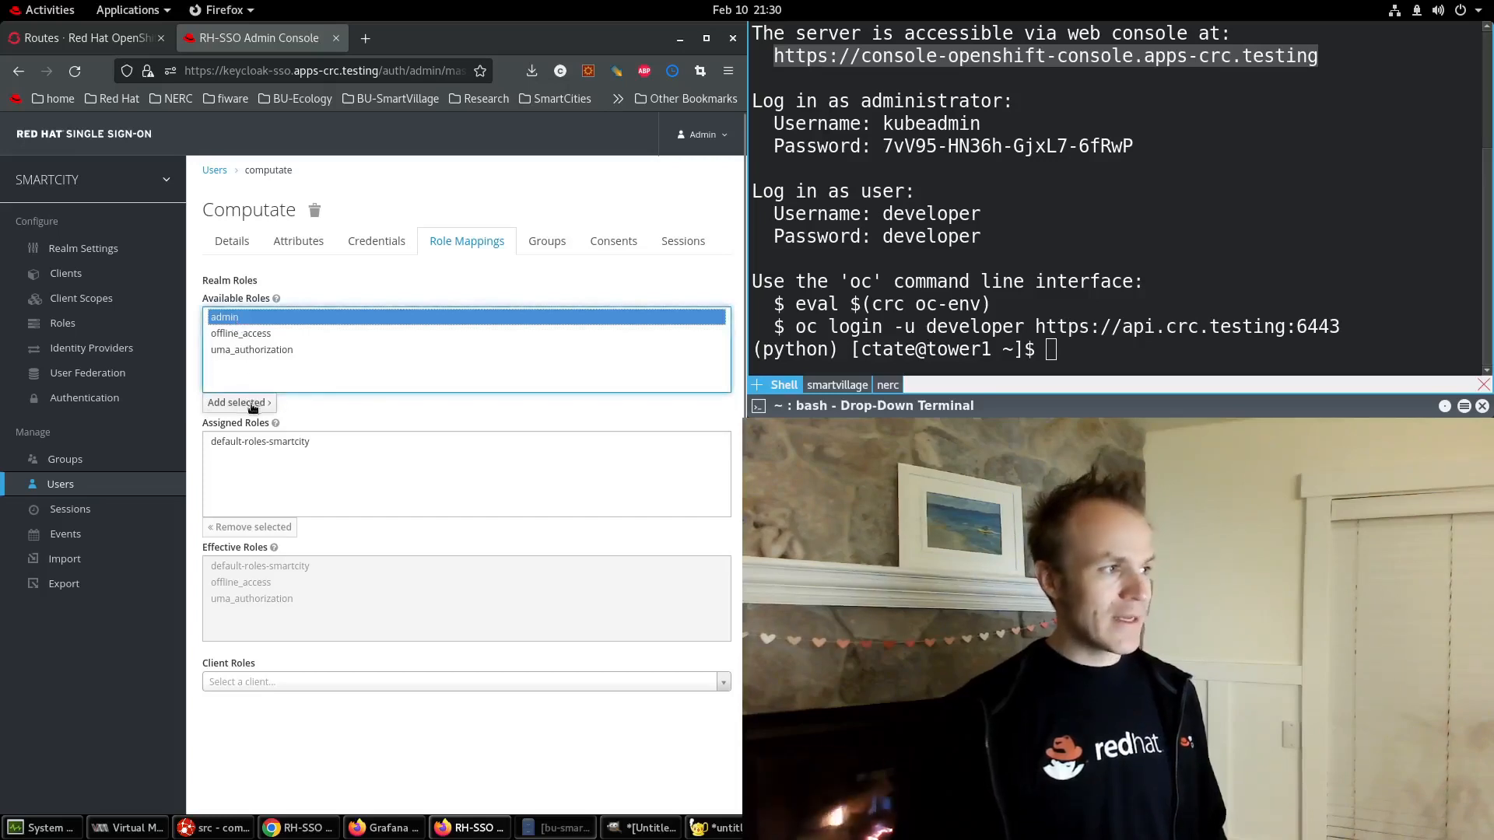
pyautogui.click(256, 405)
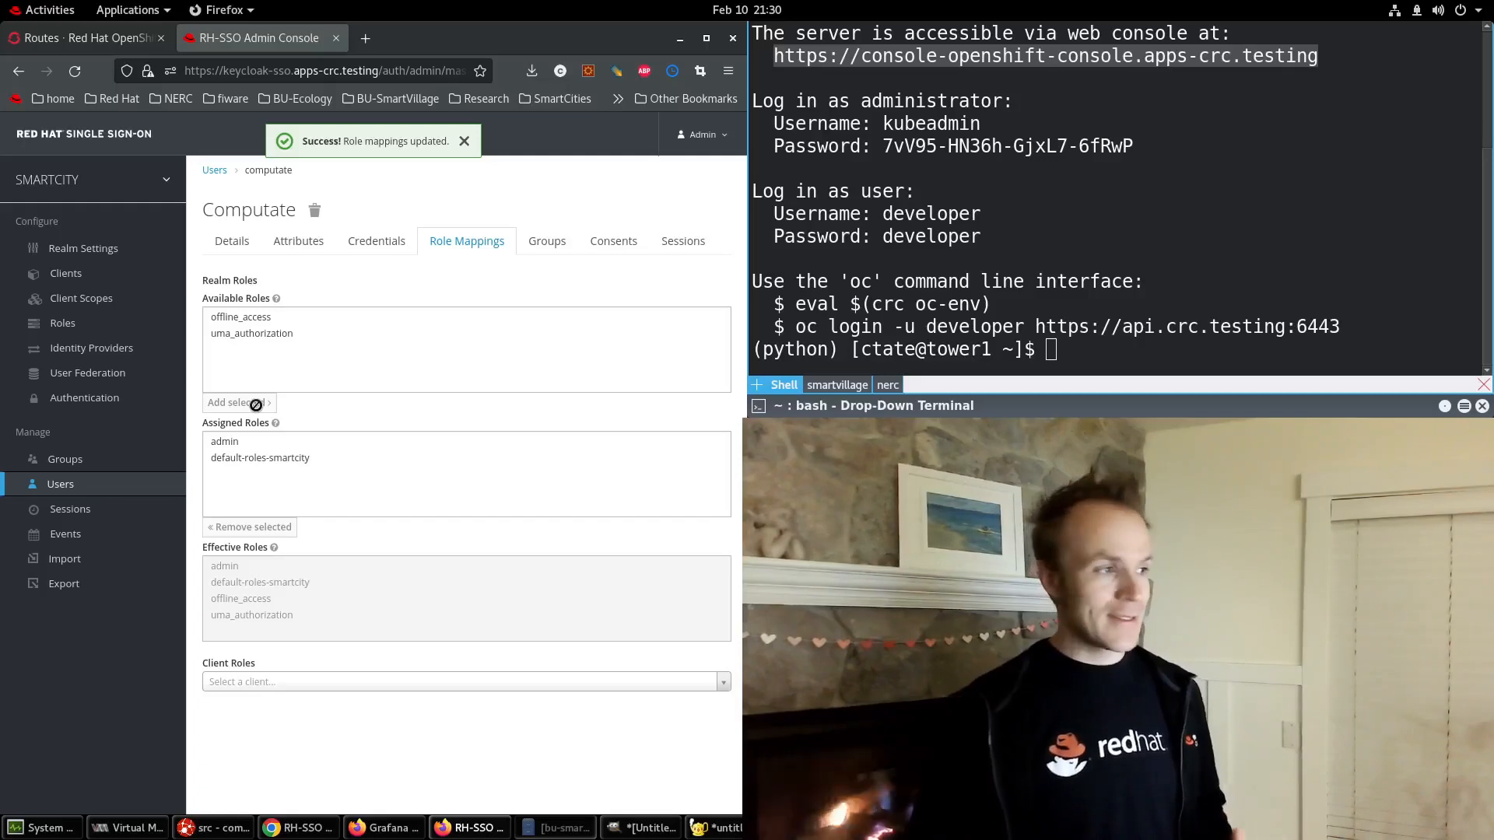
pyautogui.click(218, 442)
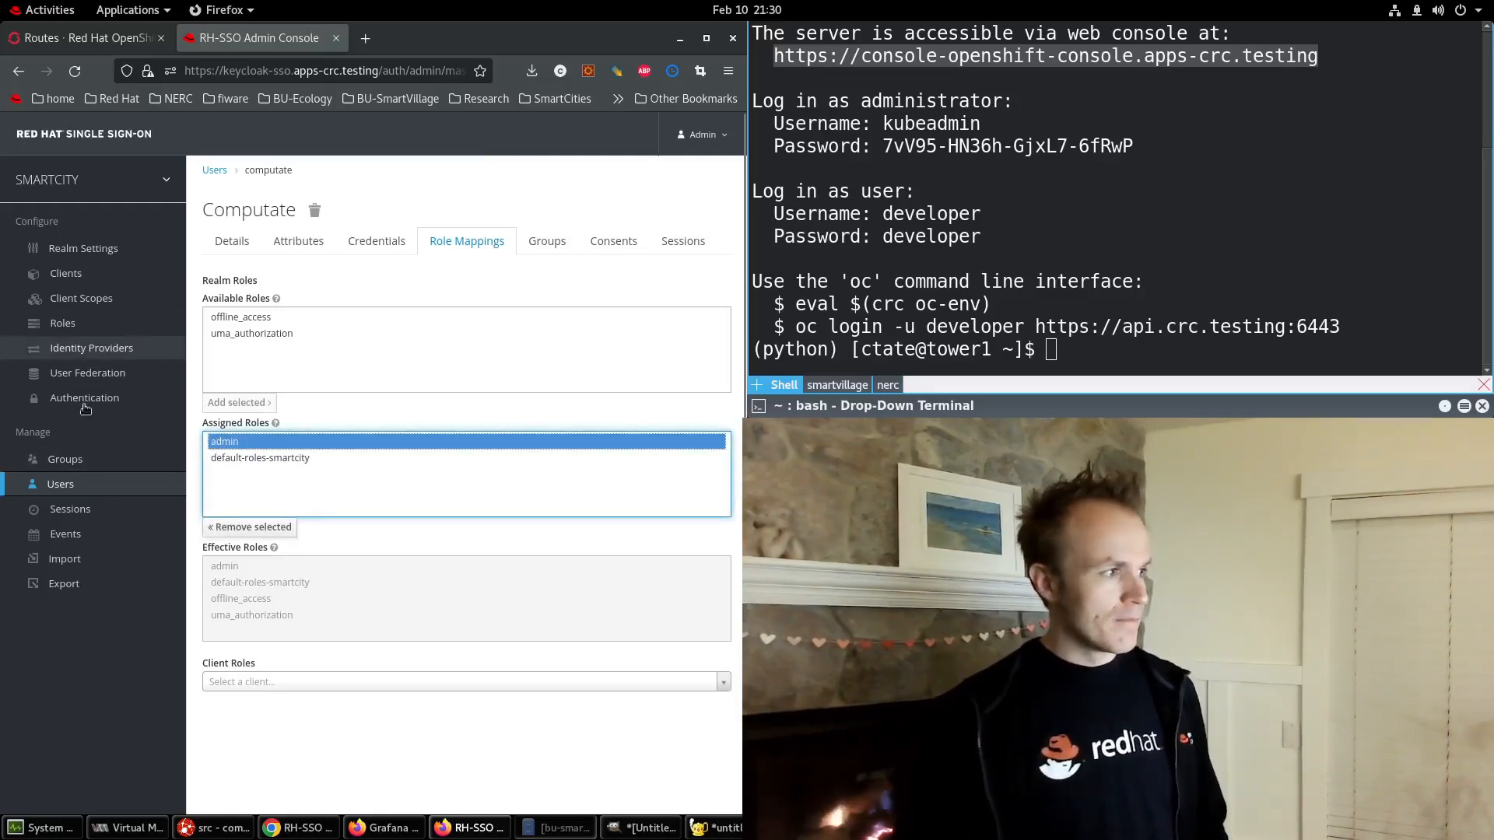
# Open the admin role from Roles and view its Users in Role tab.
pyautogui.click(70, 324)
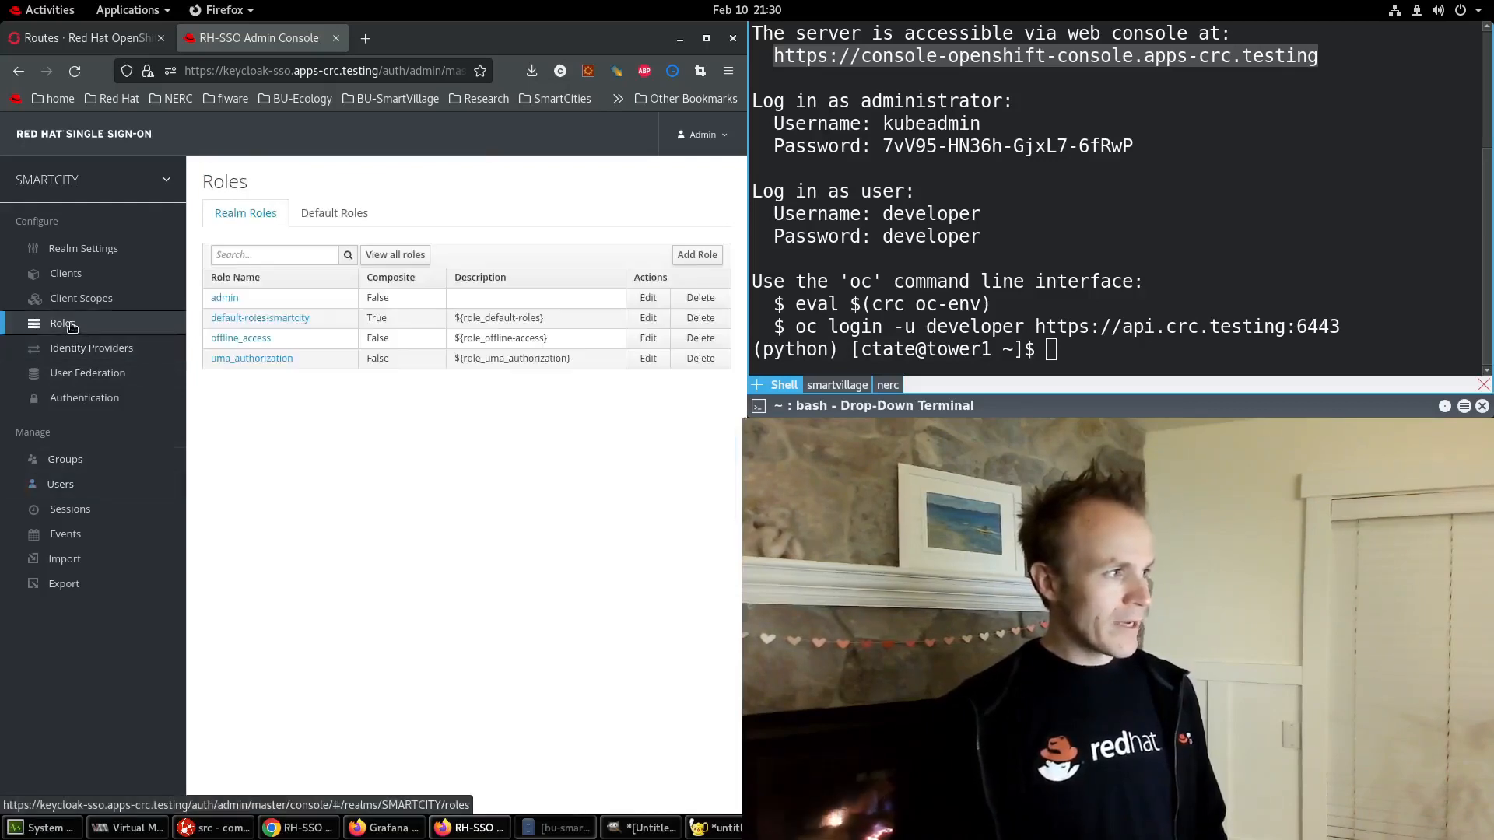
pyautogui.click(227, 296)
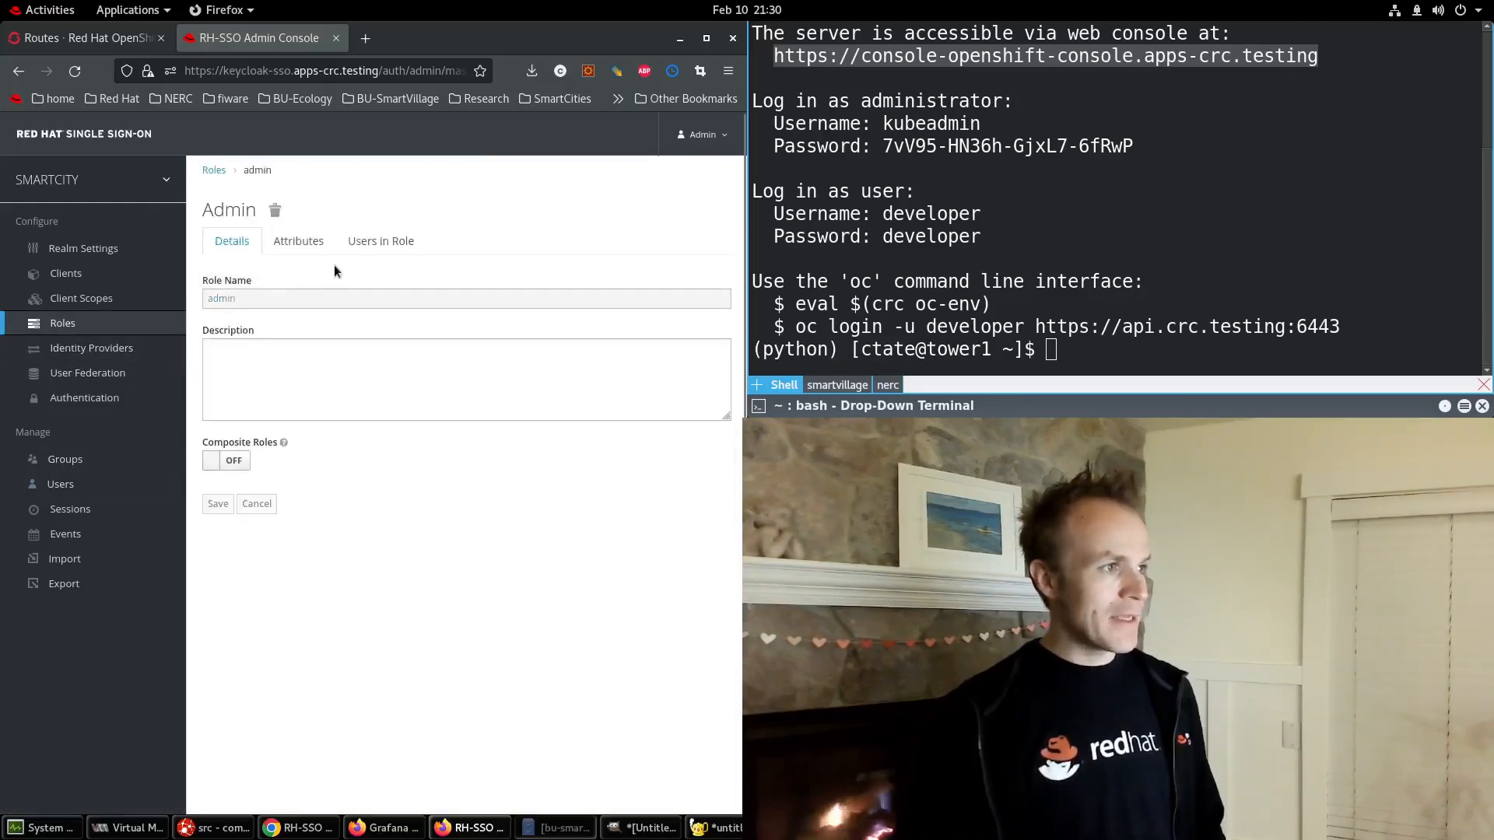
pyautogui.click(360, 244)
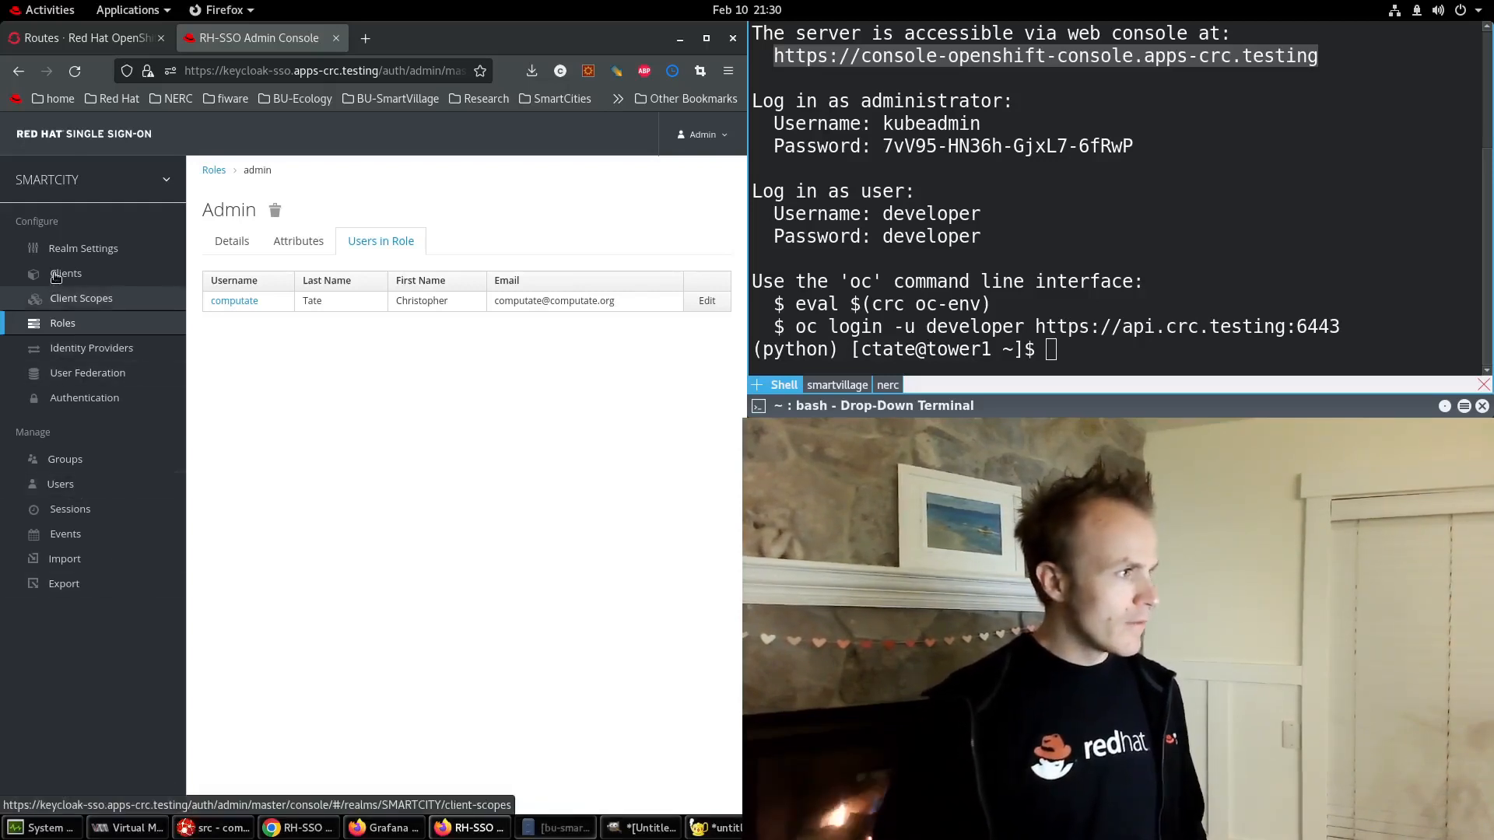
# Restore CodeReady Studio to half the screen, then return to the RH-SSO Firefox window.
pyautogui.click(178, 828)
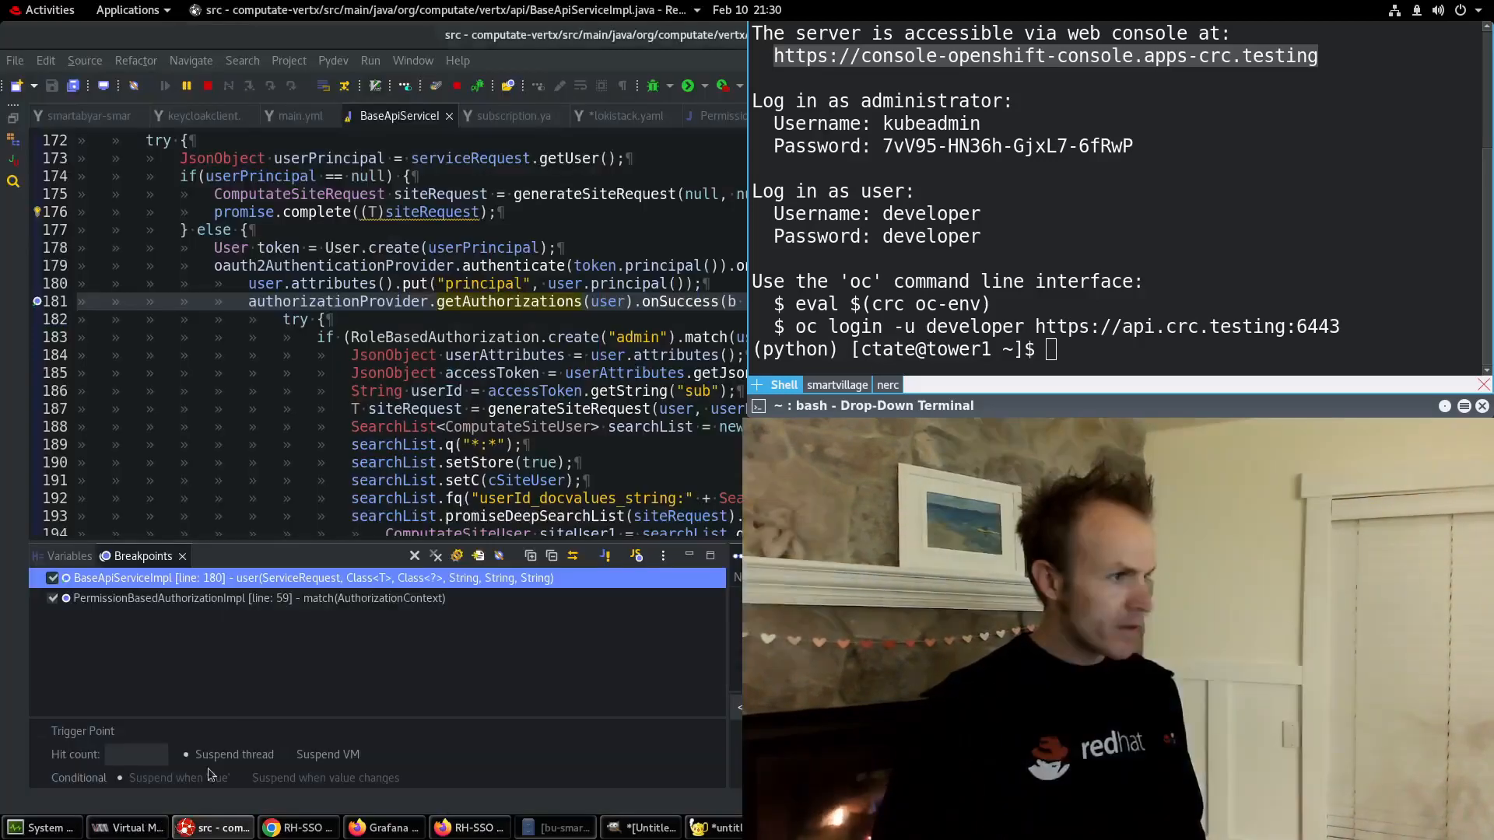
pyautogui.doubleClick(536, 37)
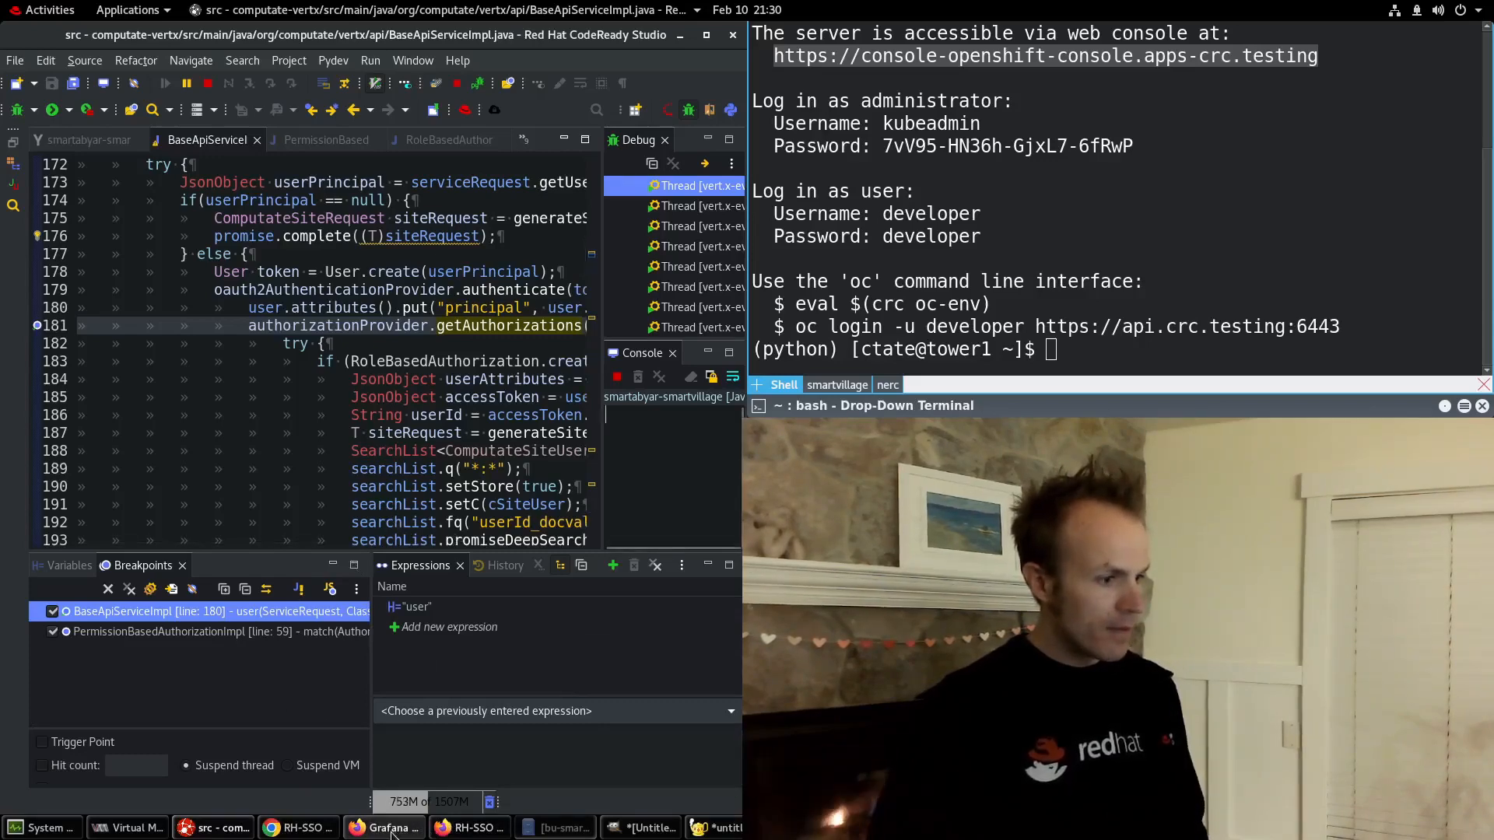
pyautogui.click(469, 828)
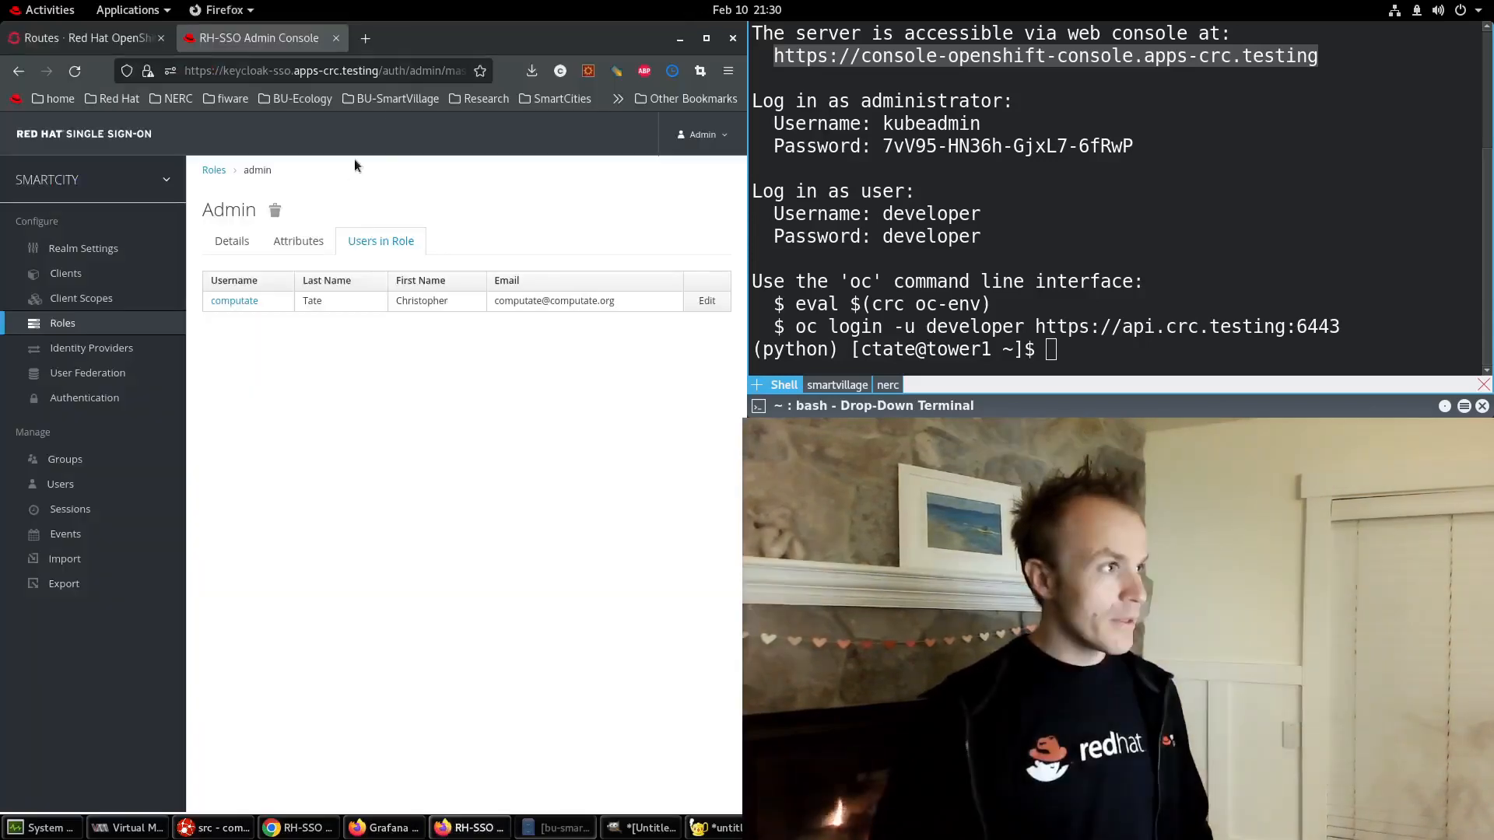
# Open a new tab and load the local traffic simulations page.
pyautogui.click(370, 37)
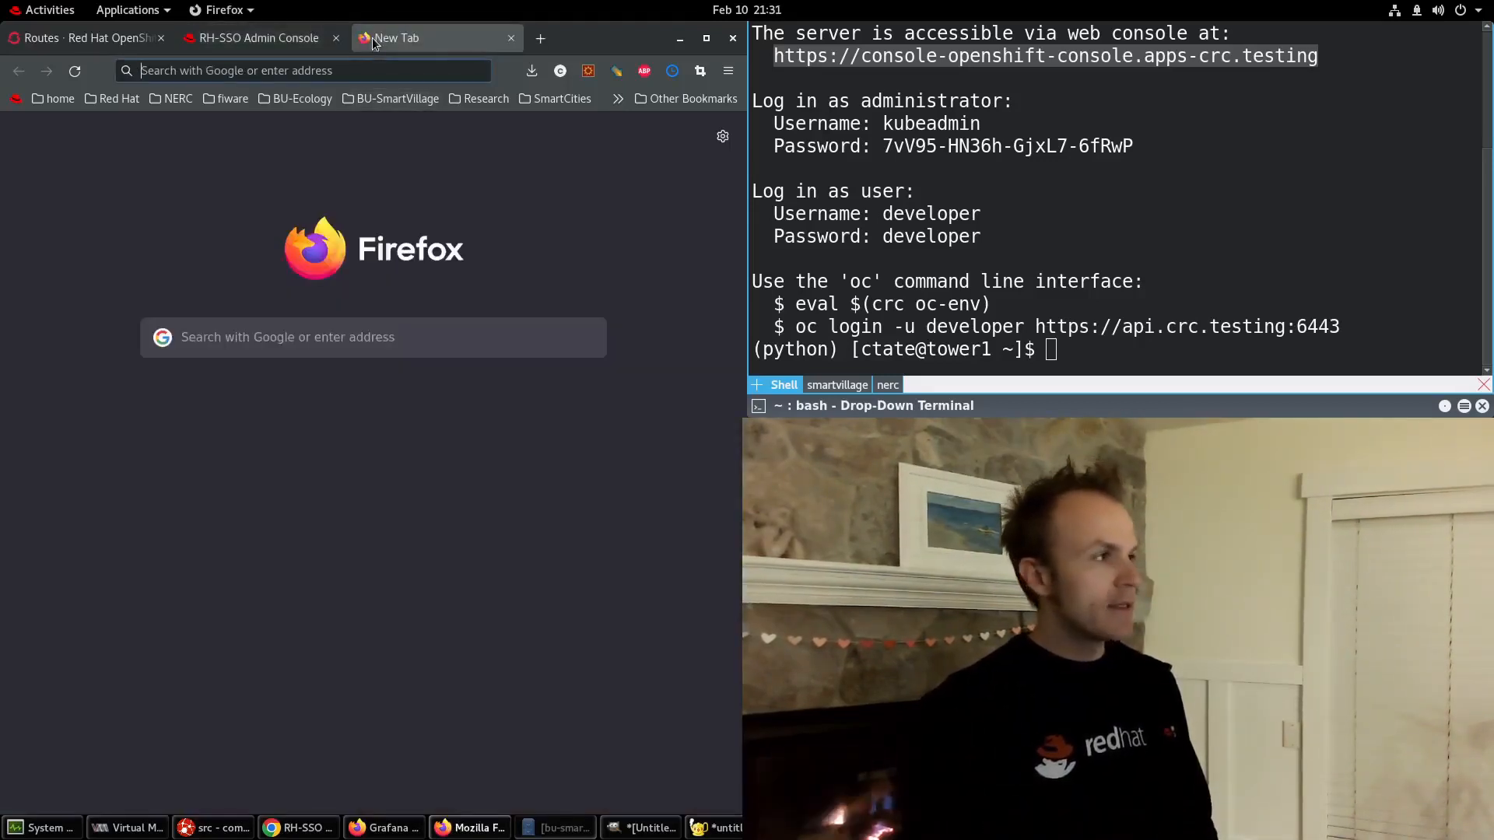
pyautogui.write('traffic-')
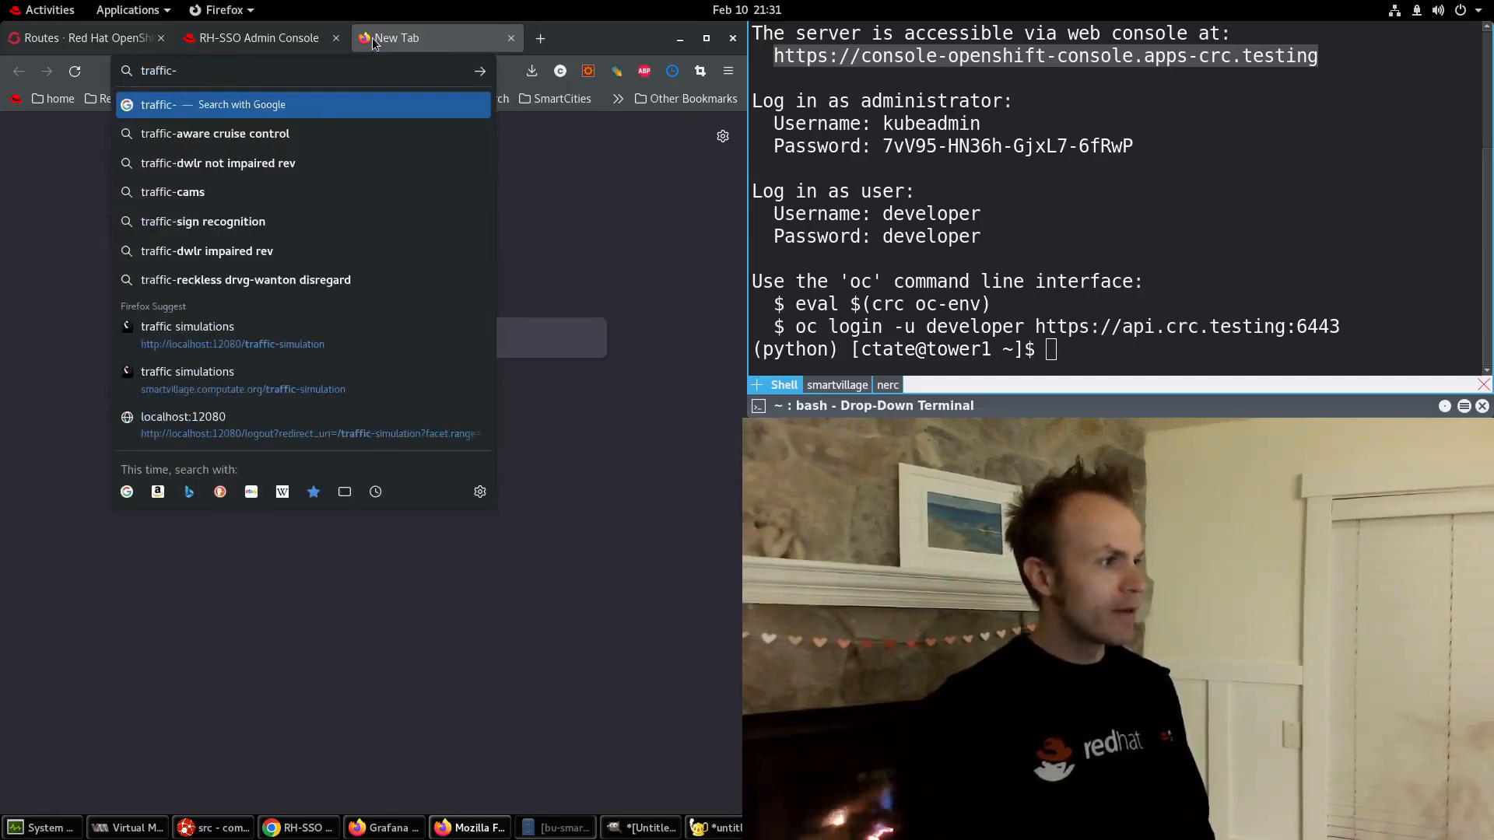
pyautogui.write('sim')
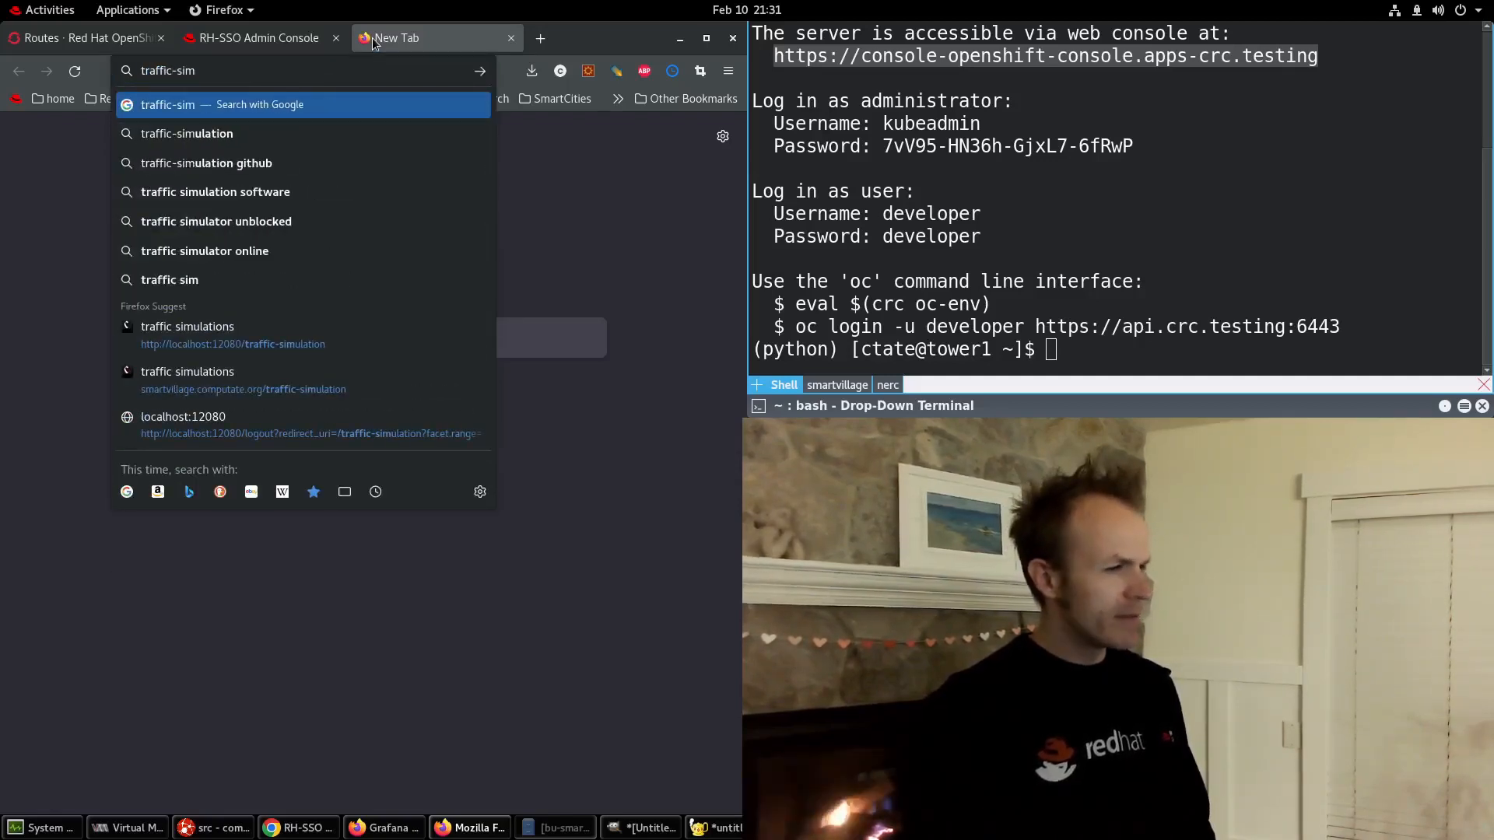
pyautogui.click(230, 347)
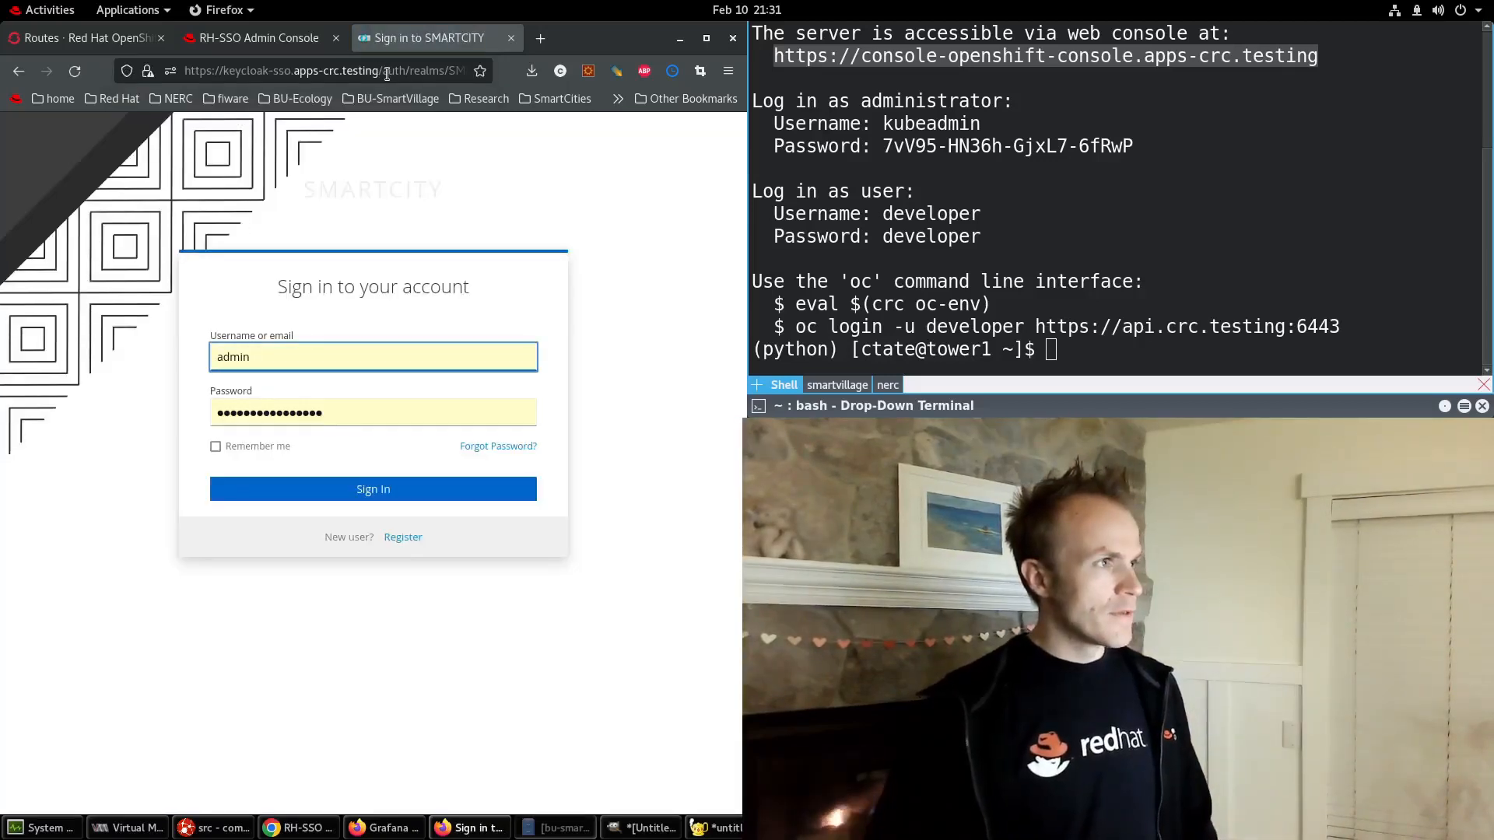
# Load the Smart Village app at localhost:12080.
pyautogui.click(238, 71)
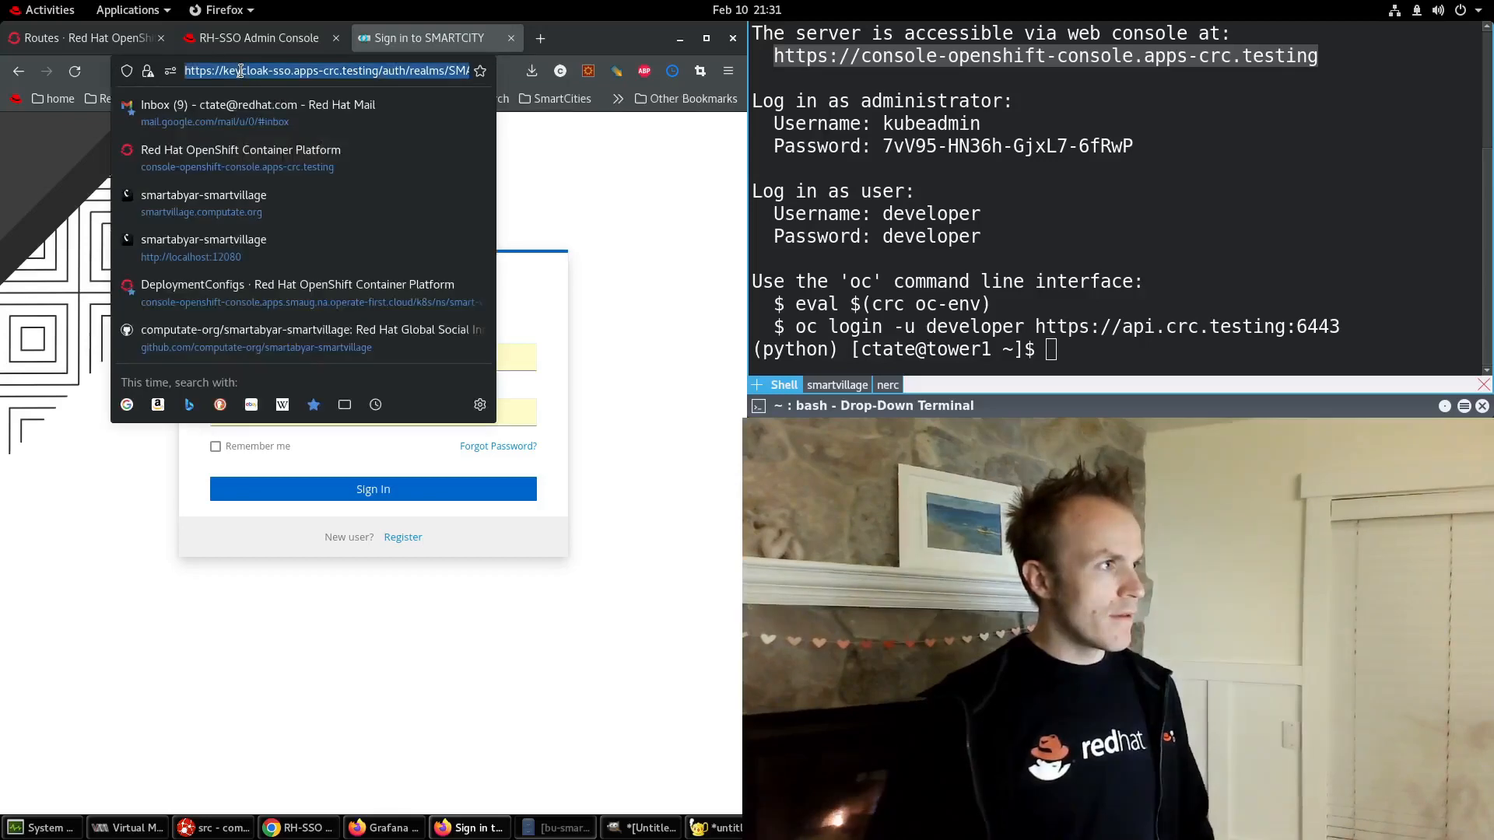
pyautogui.write('traffic-')
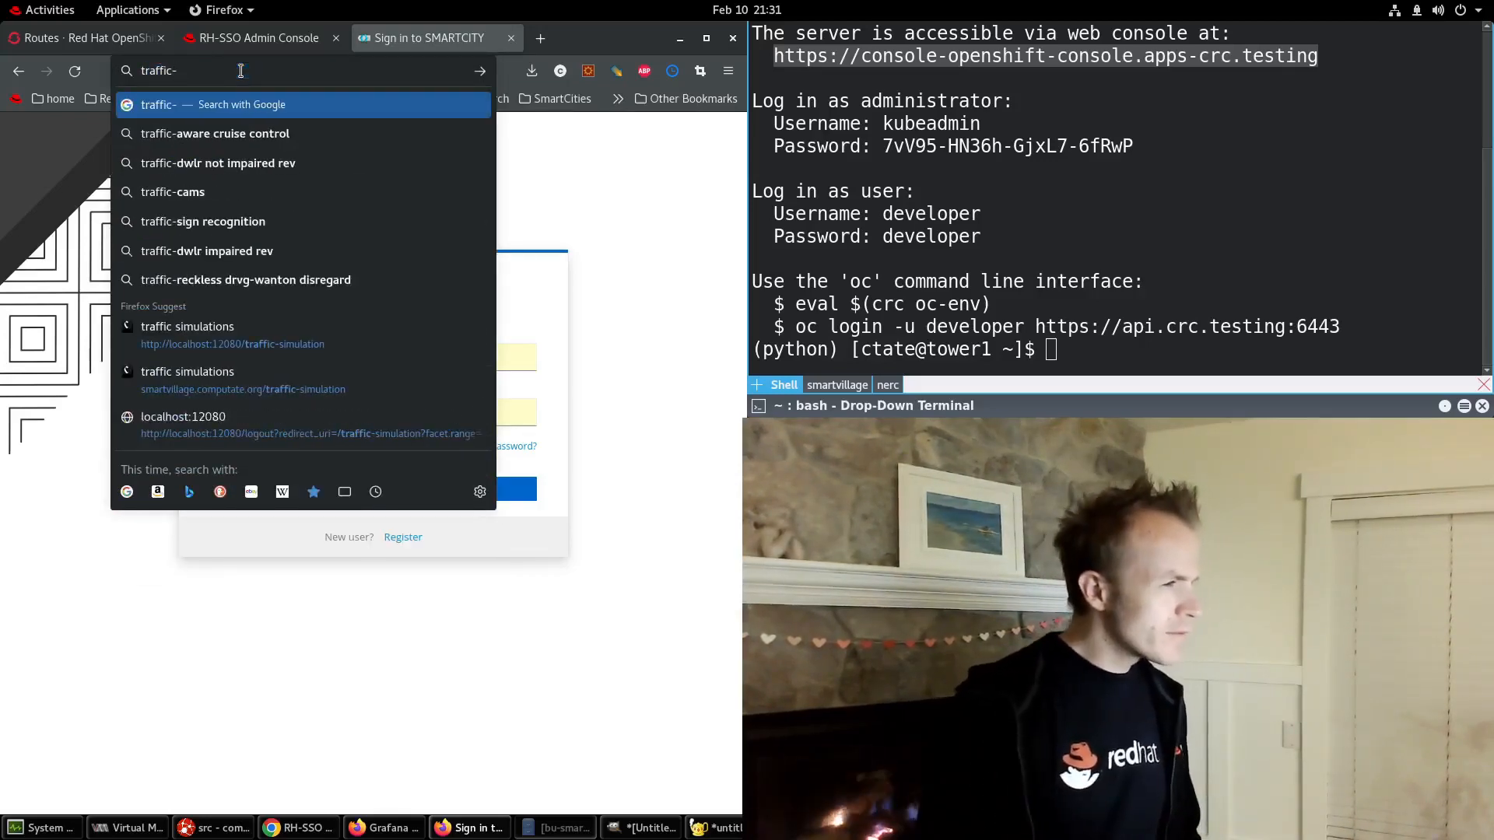
pyautogui.hotkey('ctrl', 'a')
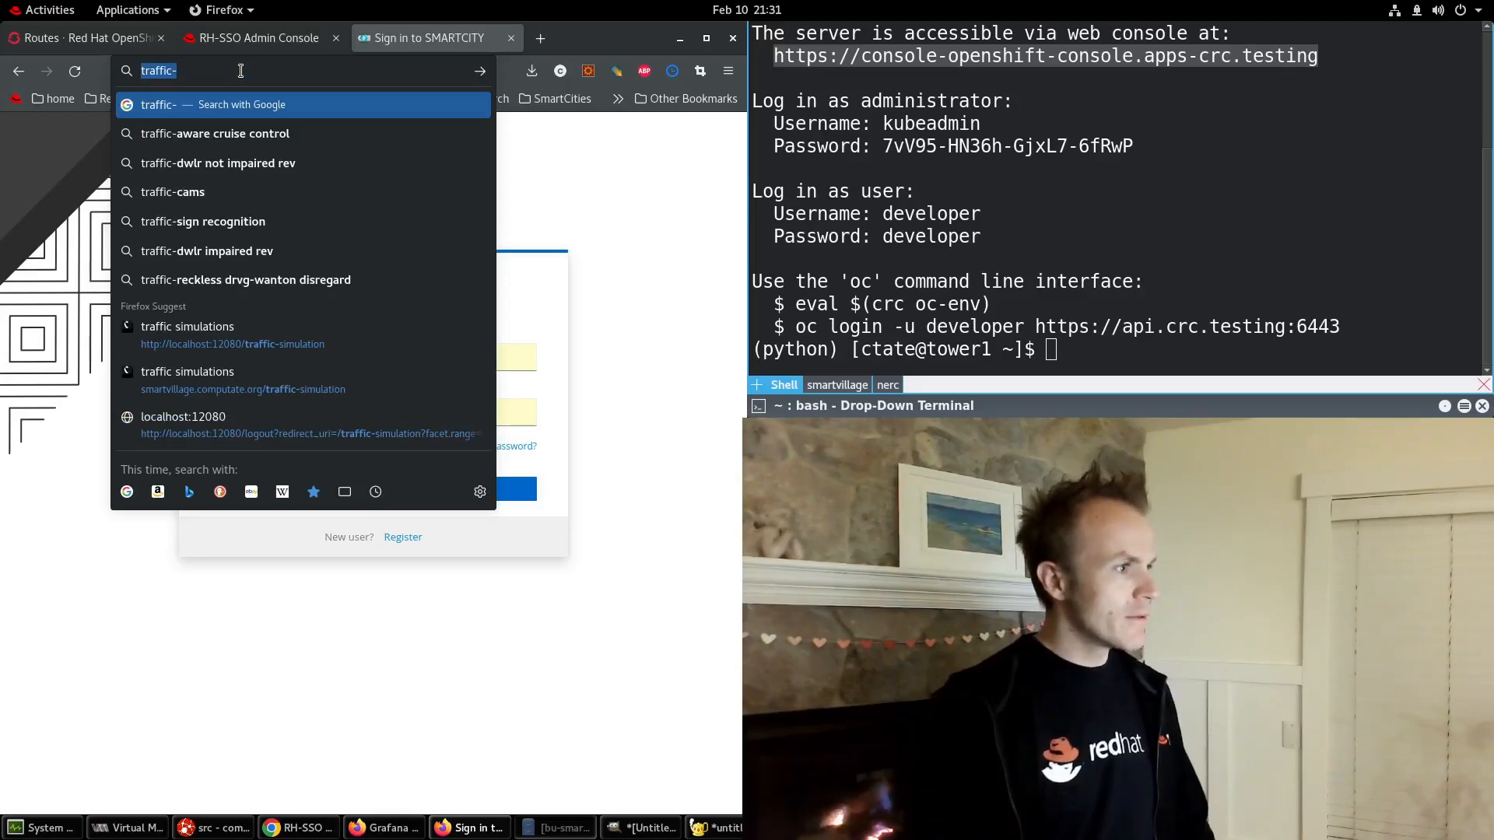
pyautogui.write('localhost:12080/')
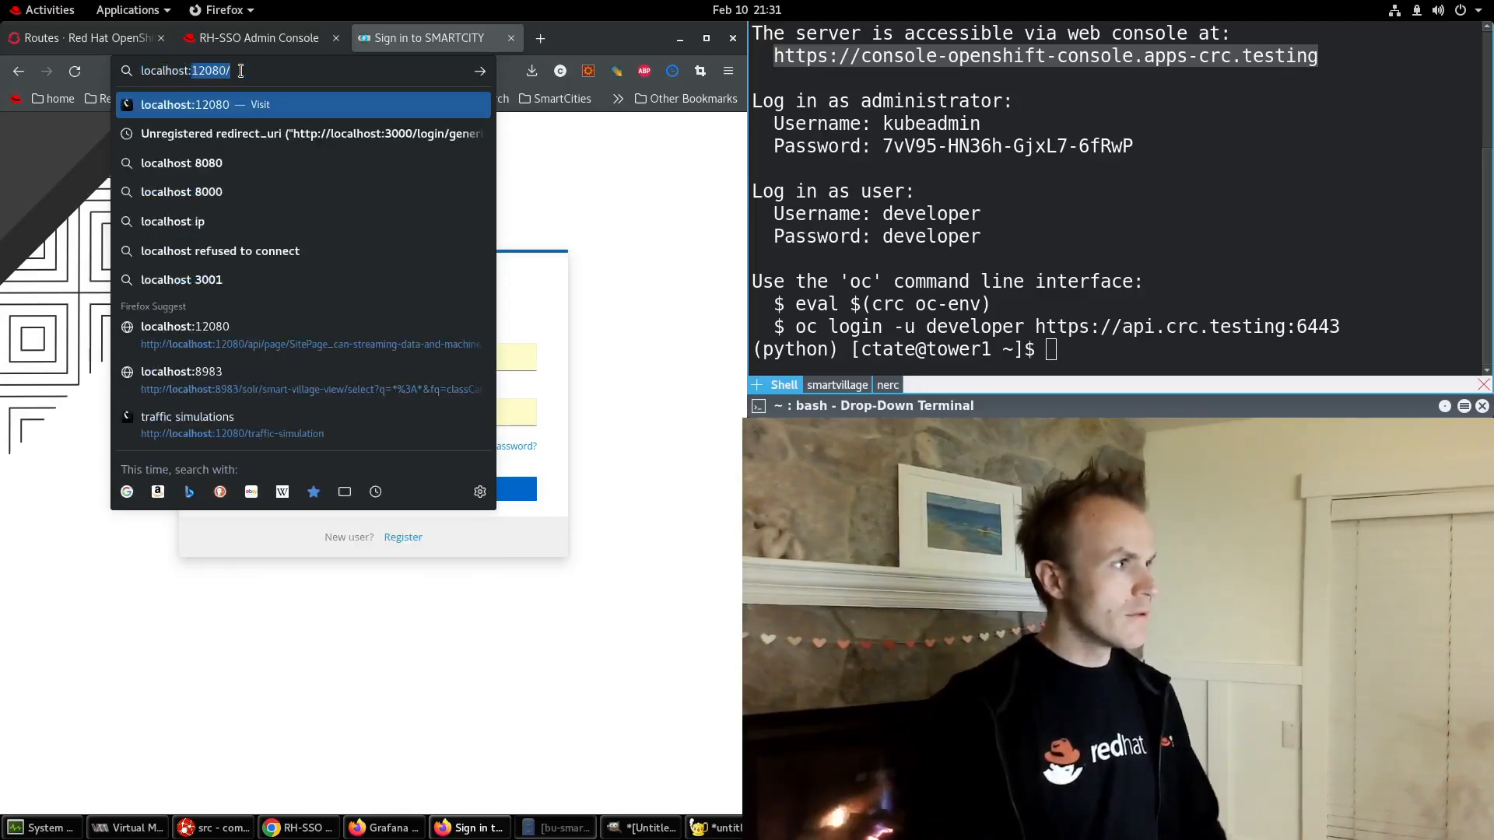
pyautogui.press('Return')
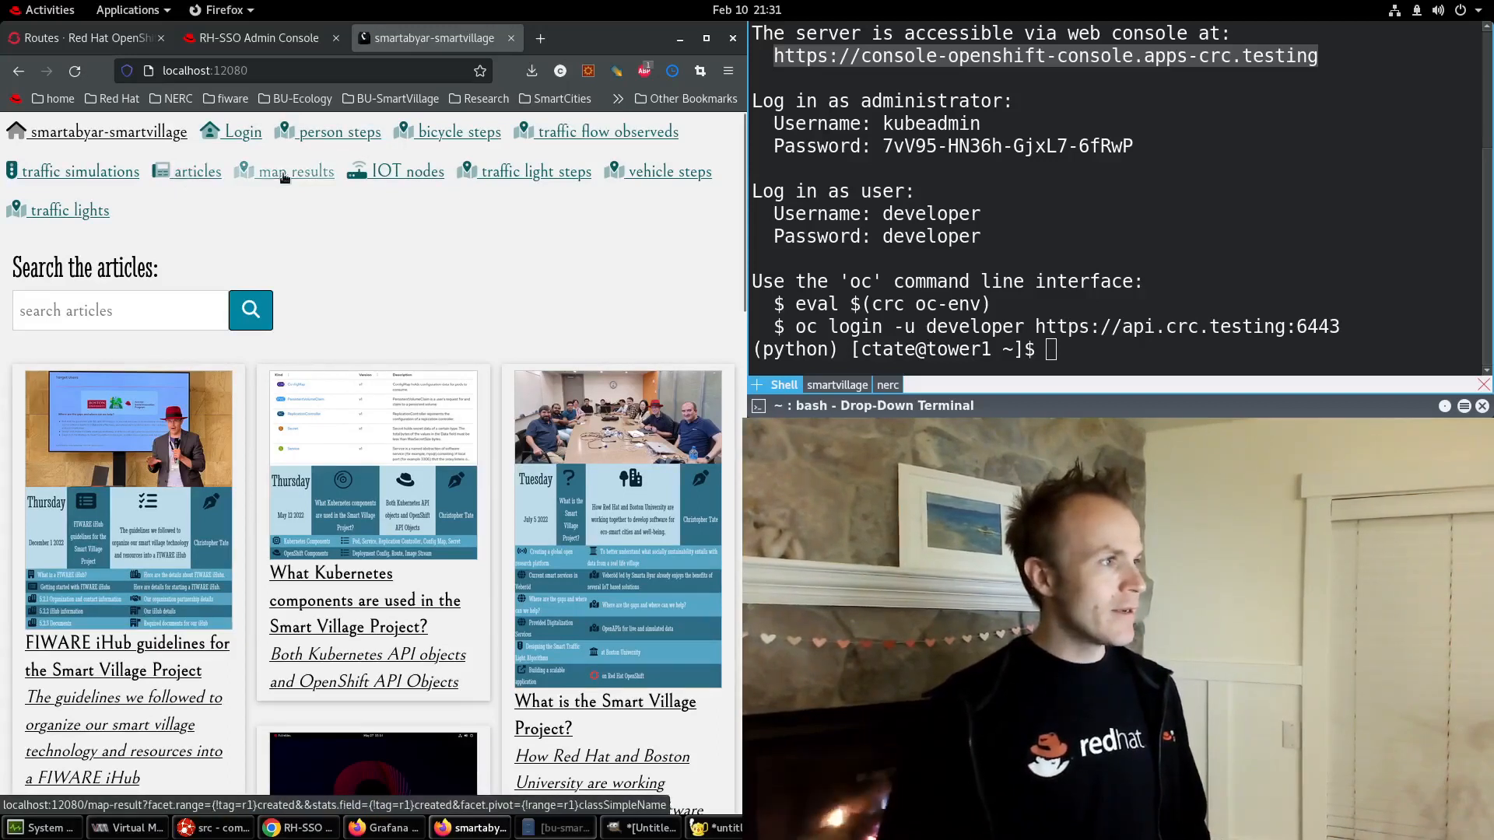
# Open the Smart Village traffic simulations page, which redirects to the SMARTCITY sign-in form.
pyautogui.click(101, 178)
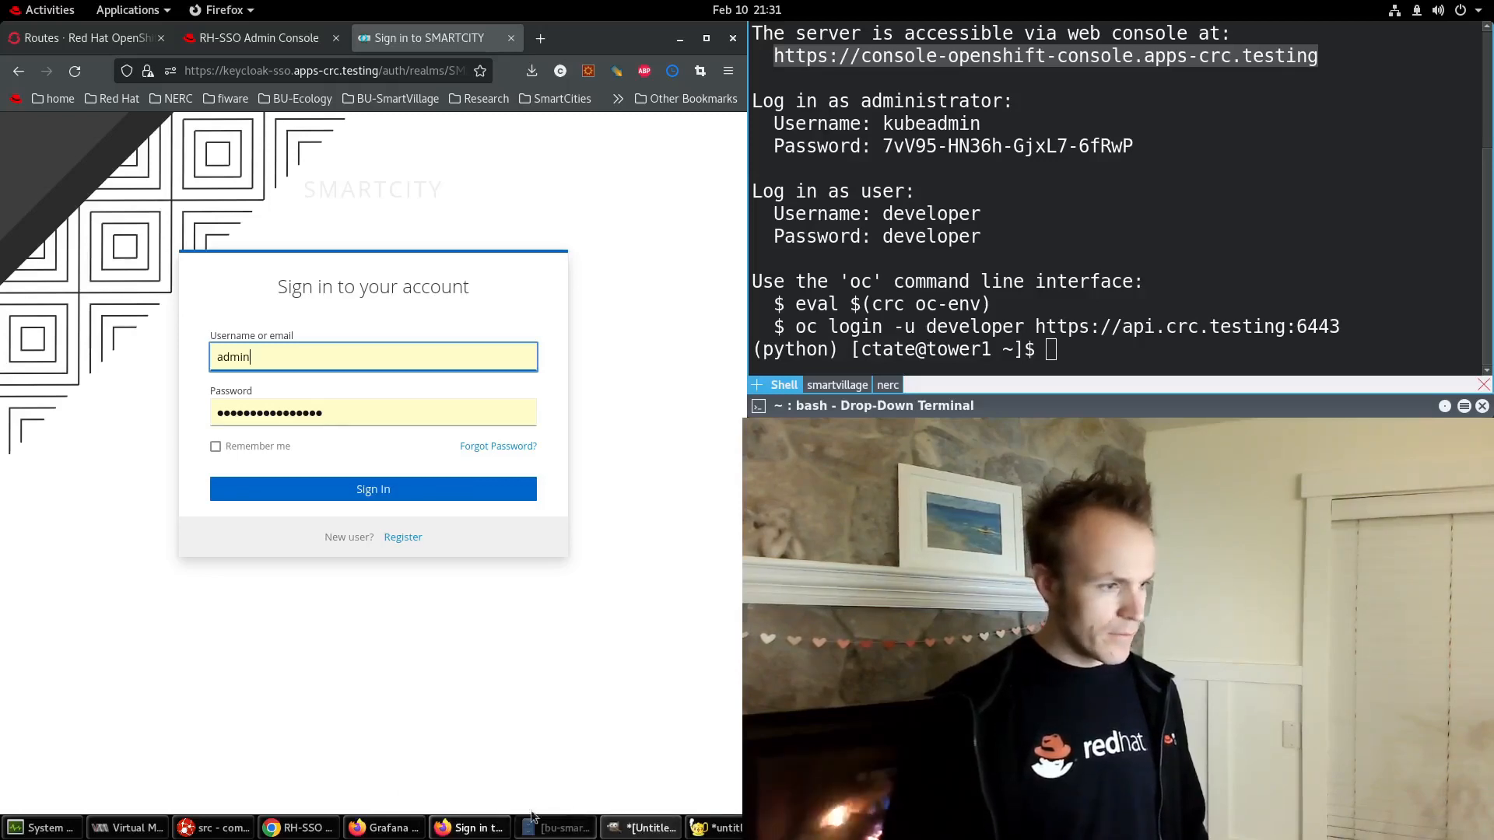
# Back in CodeReady Studio, inspect the authenticate and getAuthorizations calls on lines 179–181.
pyautogui.click(214, 828)
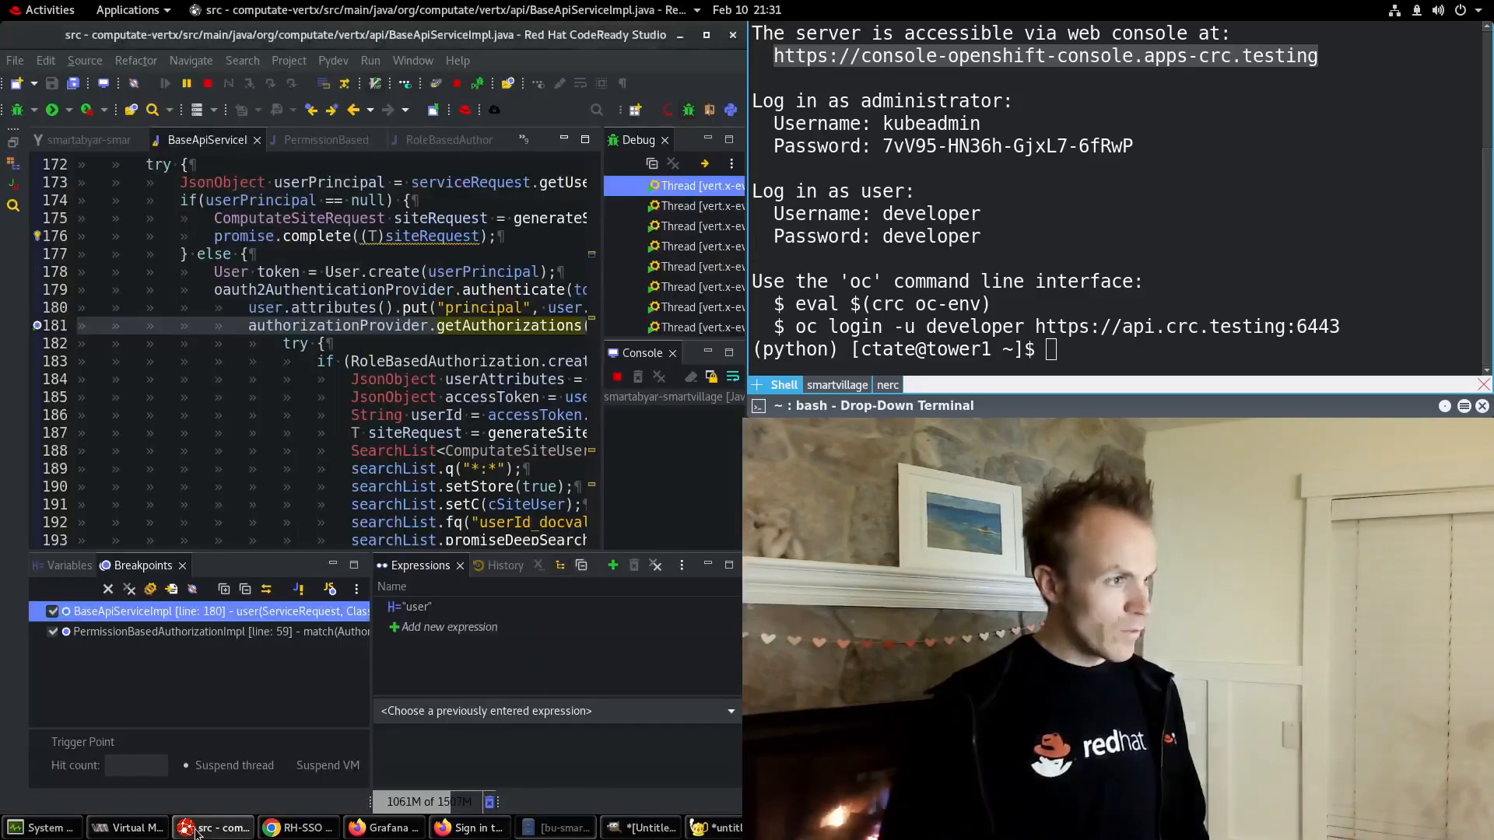
pyautogui.click(411, 334)
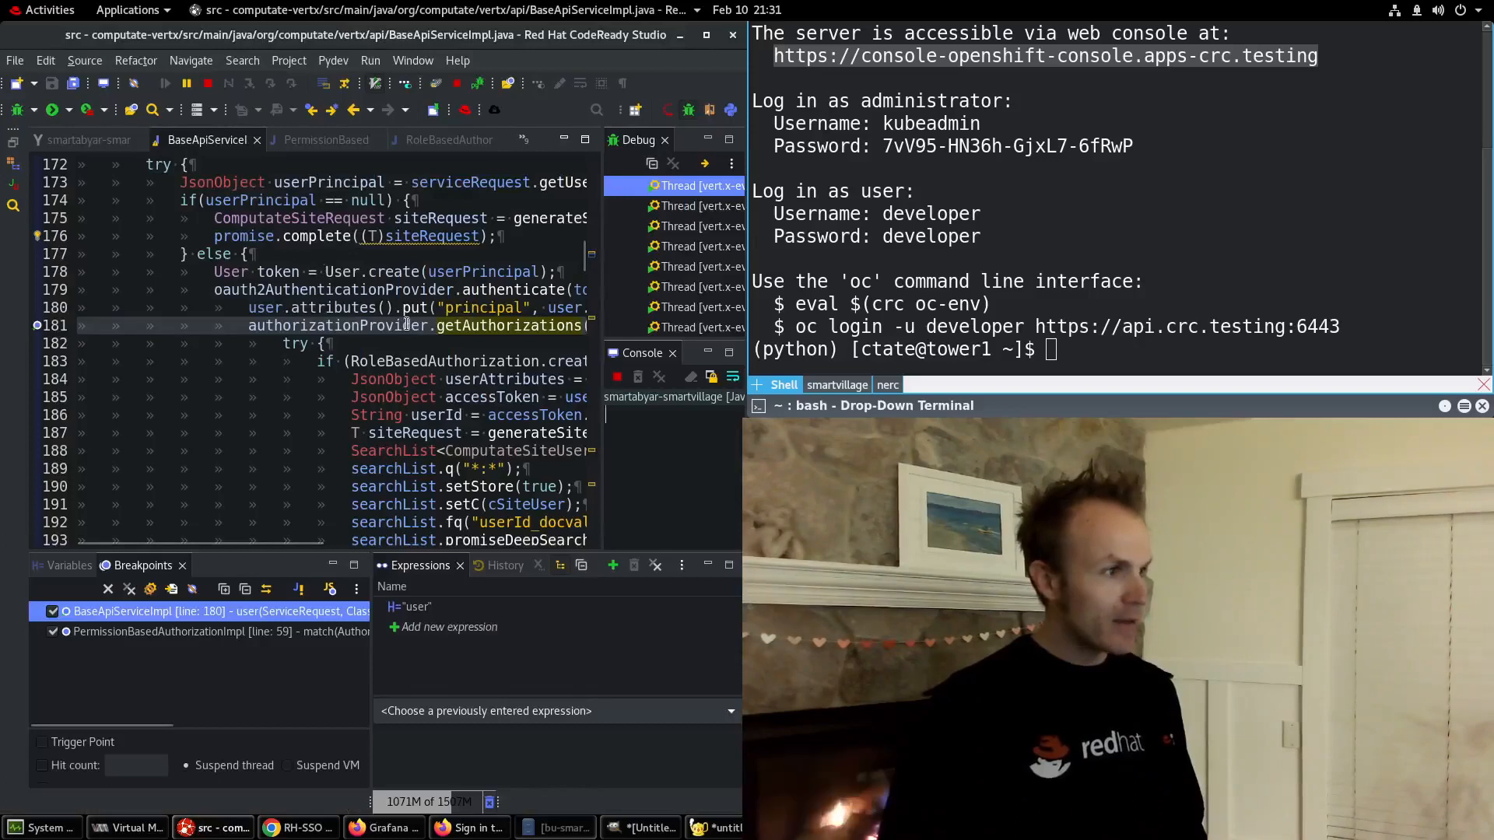
pyautogui.moveTo(258, 544); pyautogui.dragTo(328, 525)
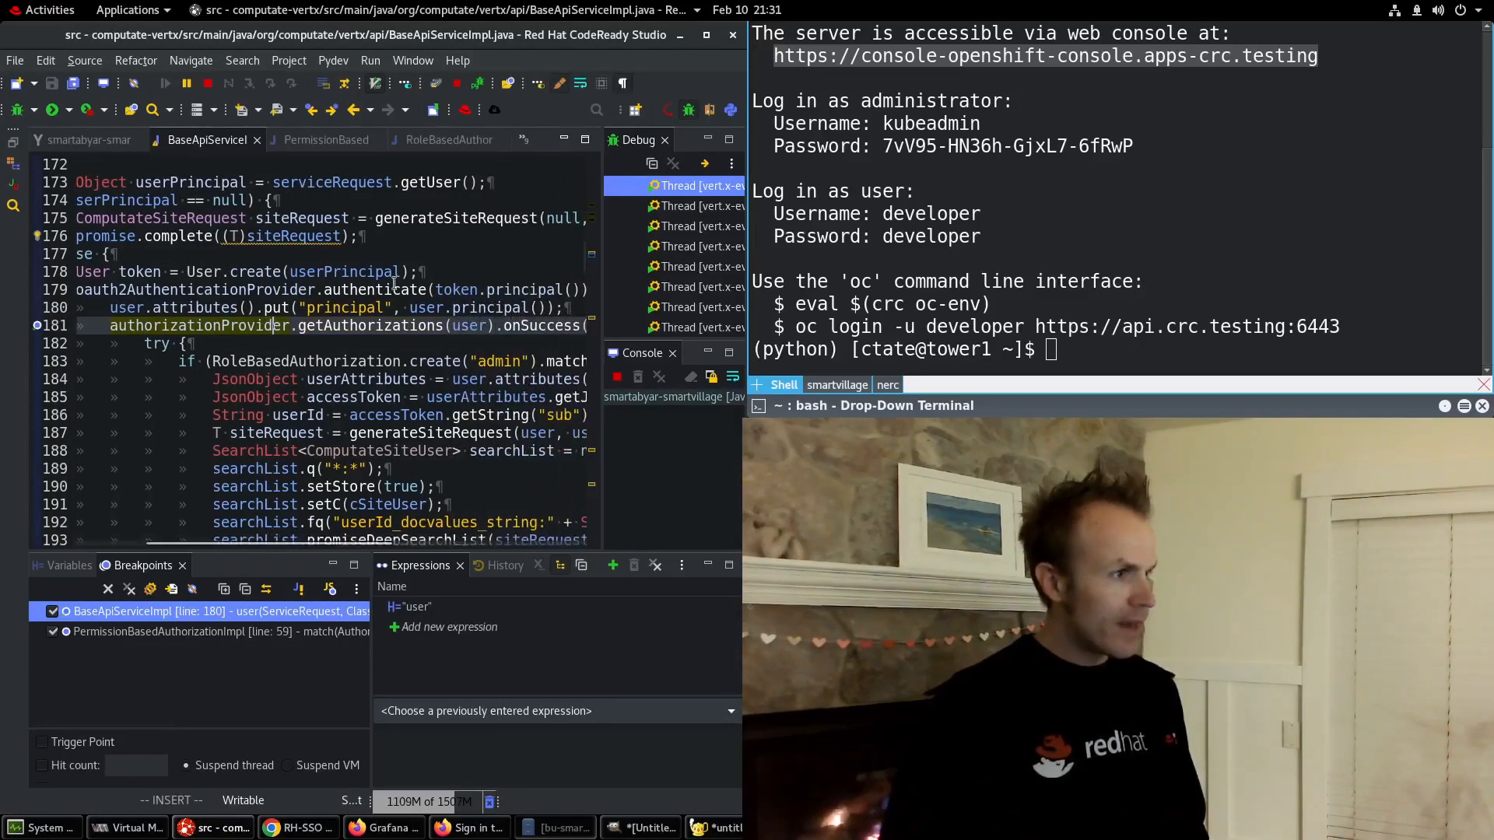
pyautogui.doubleClick(388, 292)
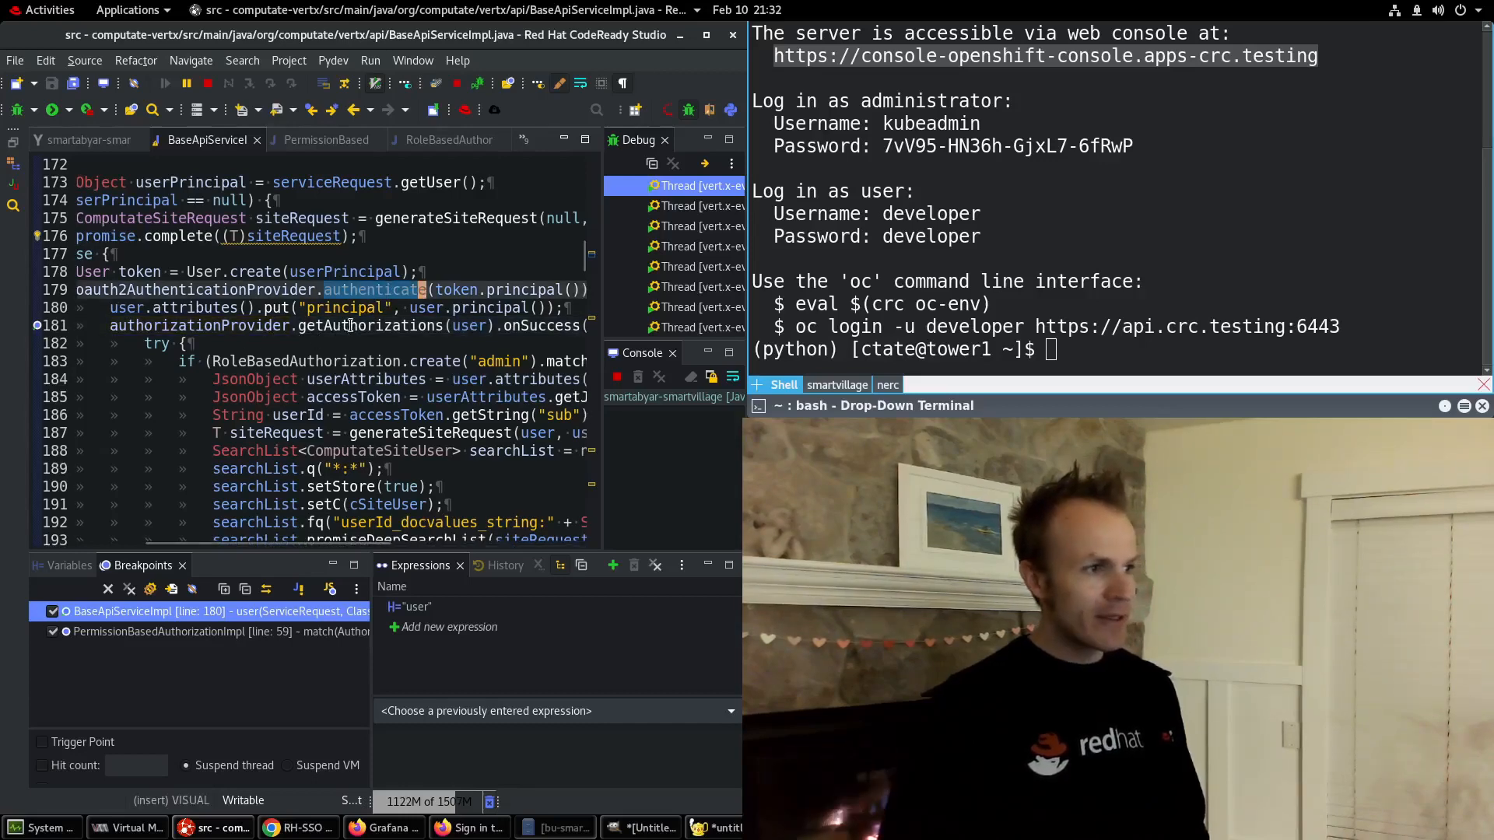
pyautogui.doubleClick(412, 325)
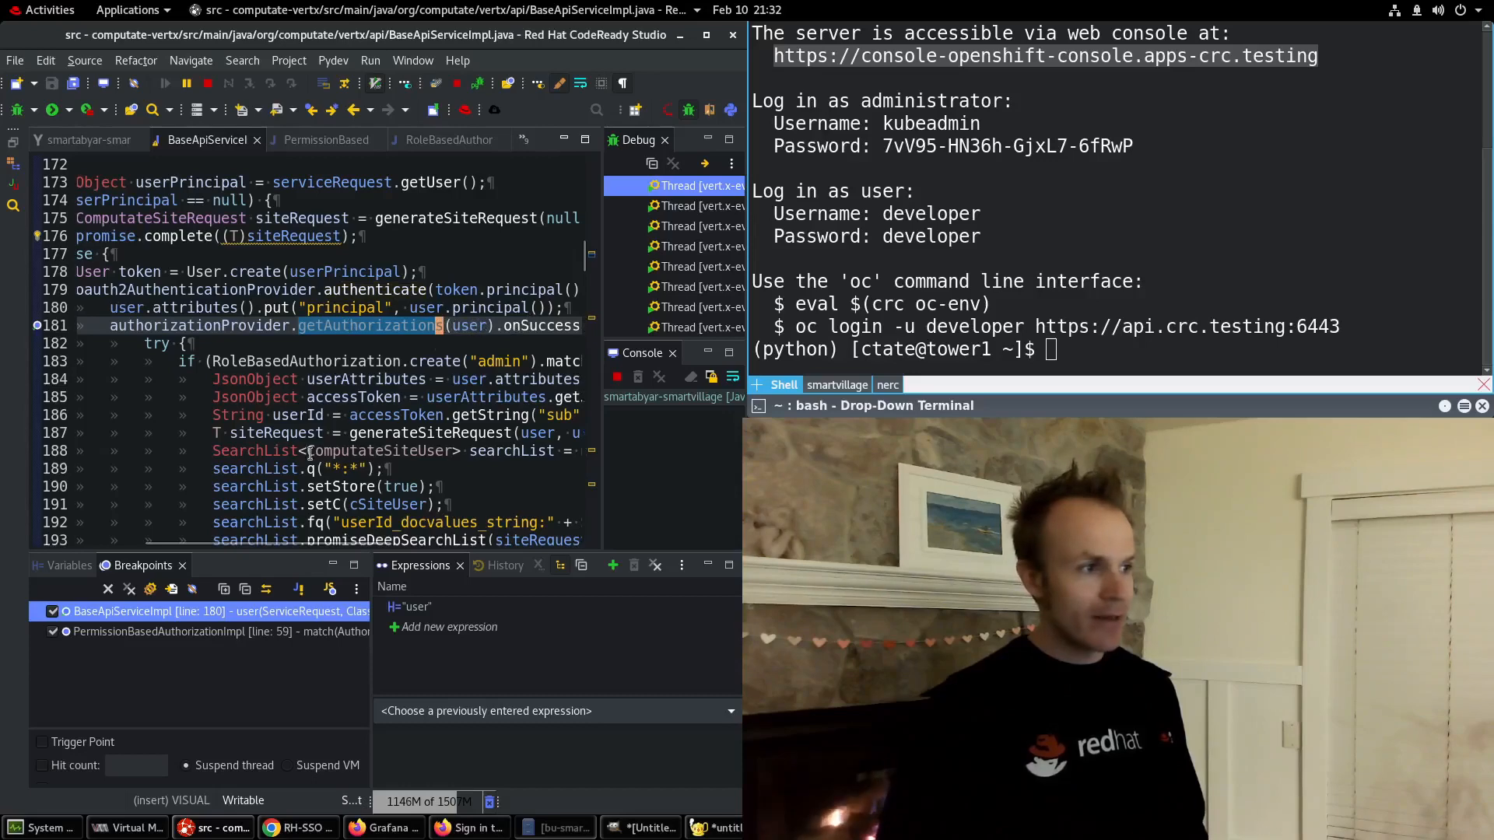
pyautogui.moveTo(283, 542); pyautogui.dragTo(331, 545)
# Highlight RoleBasedAuthorization, 'admin' and user on line 183, then return to the Firefox sign-in page.
pyautogui.doubleClick(266, 360)
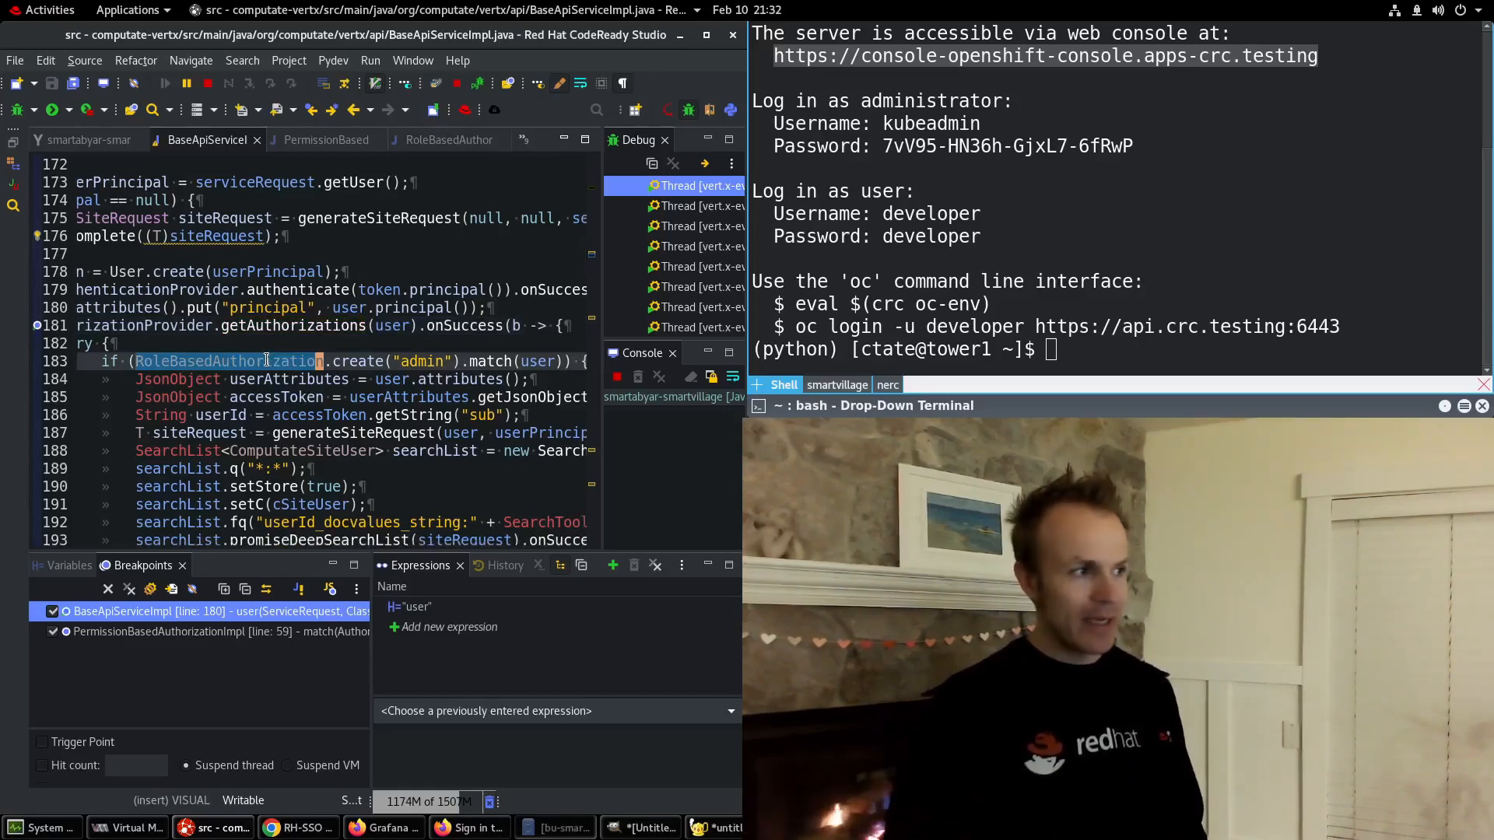
pyautogui.doubleClick(425, 360)
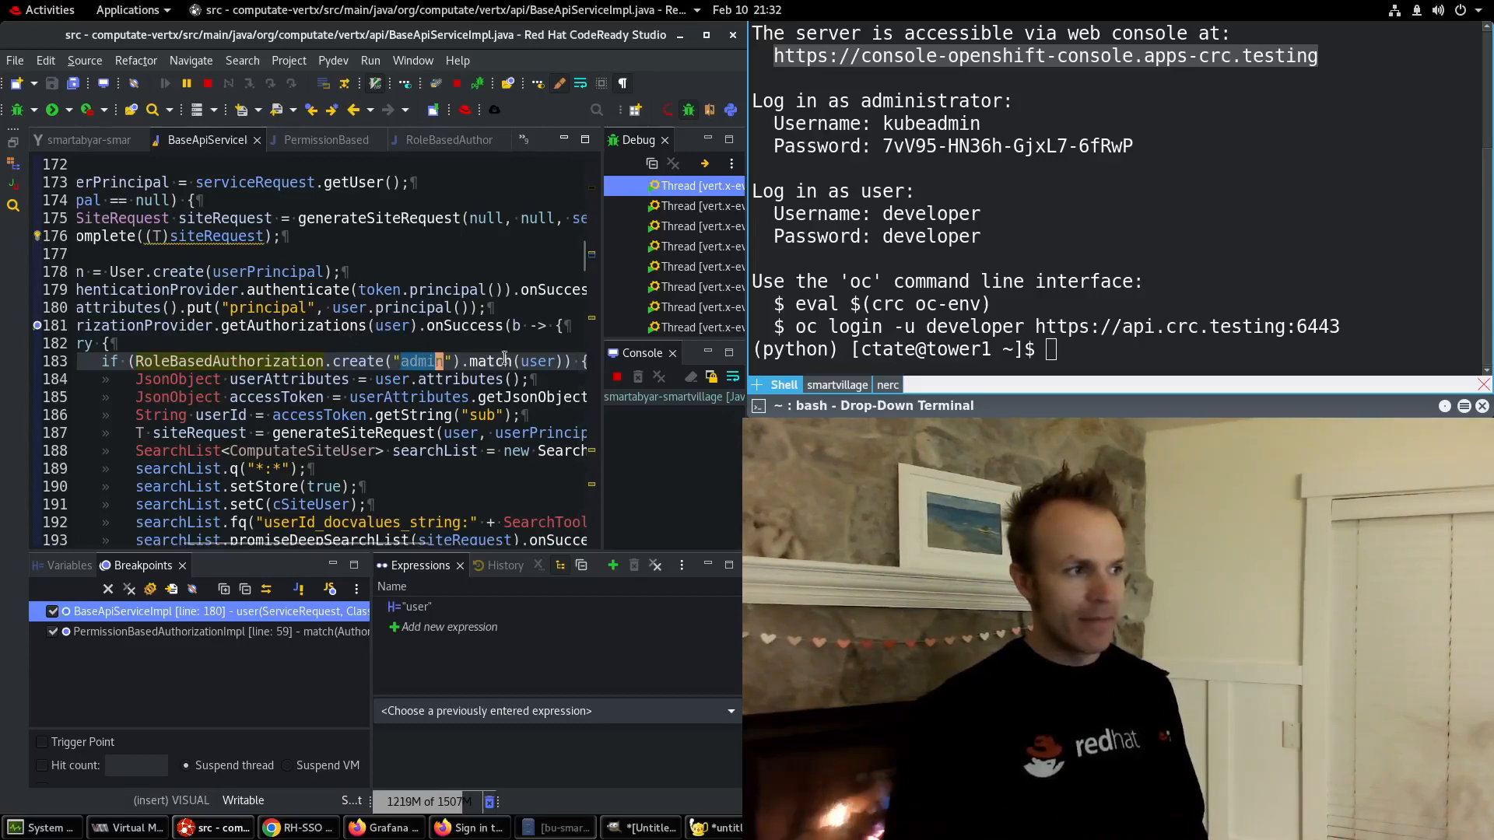
pyautogui.click(544, 362)
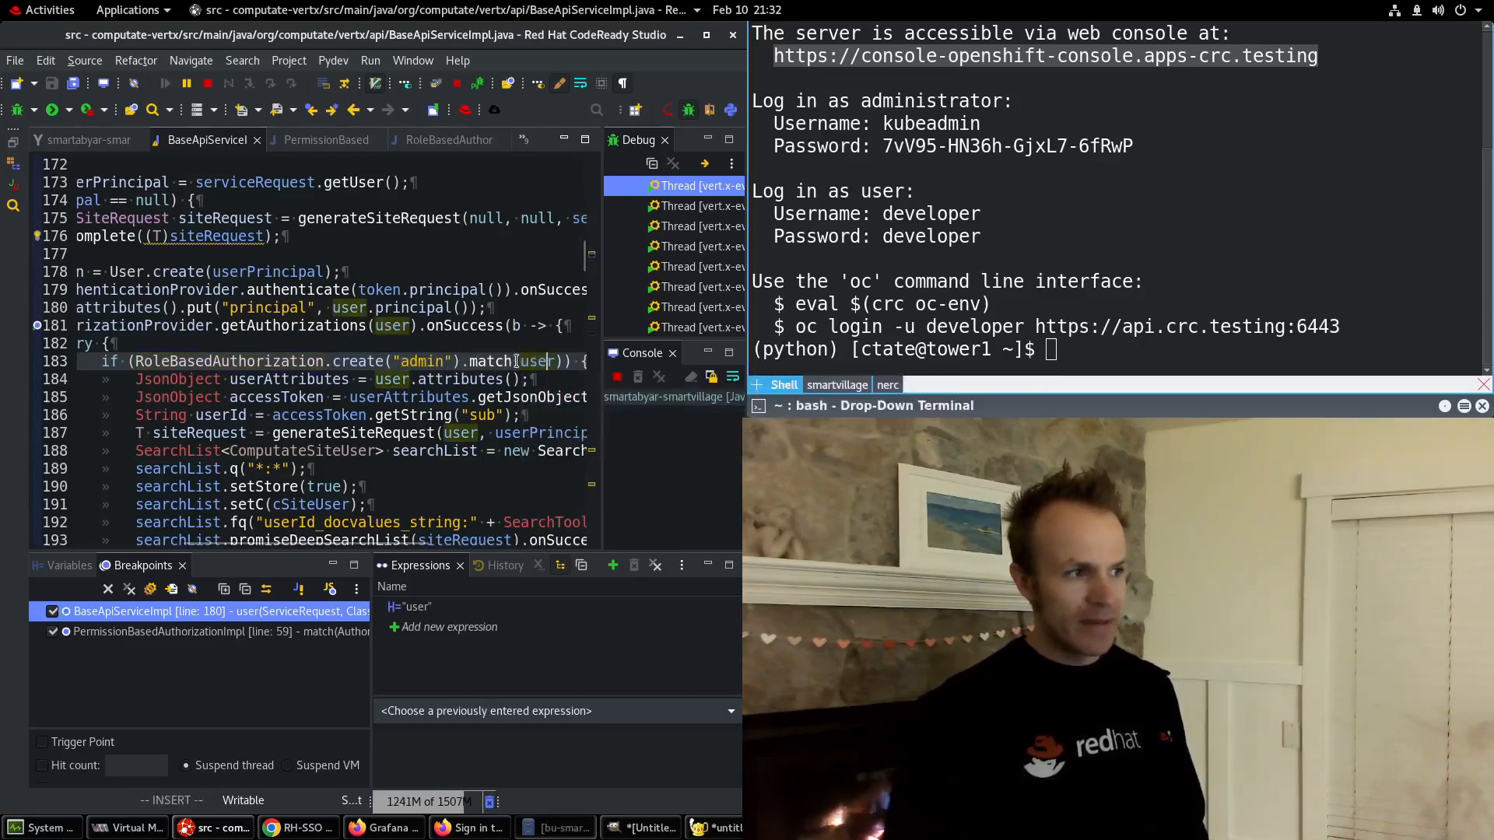
pyautogui.doubleClick(533, 361)
pyautogui.click(497, 362)
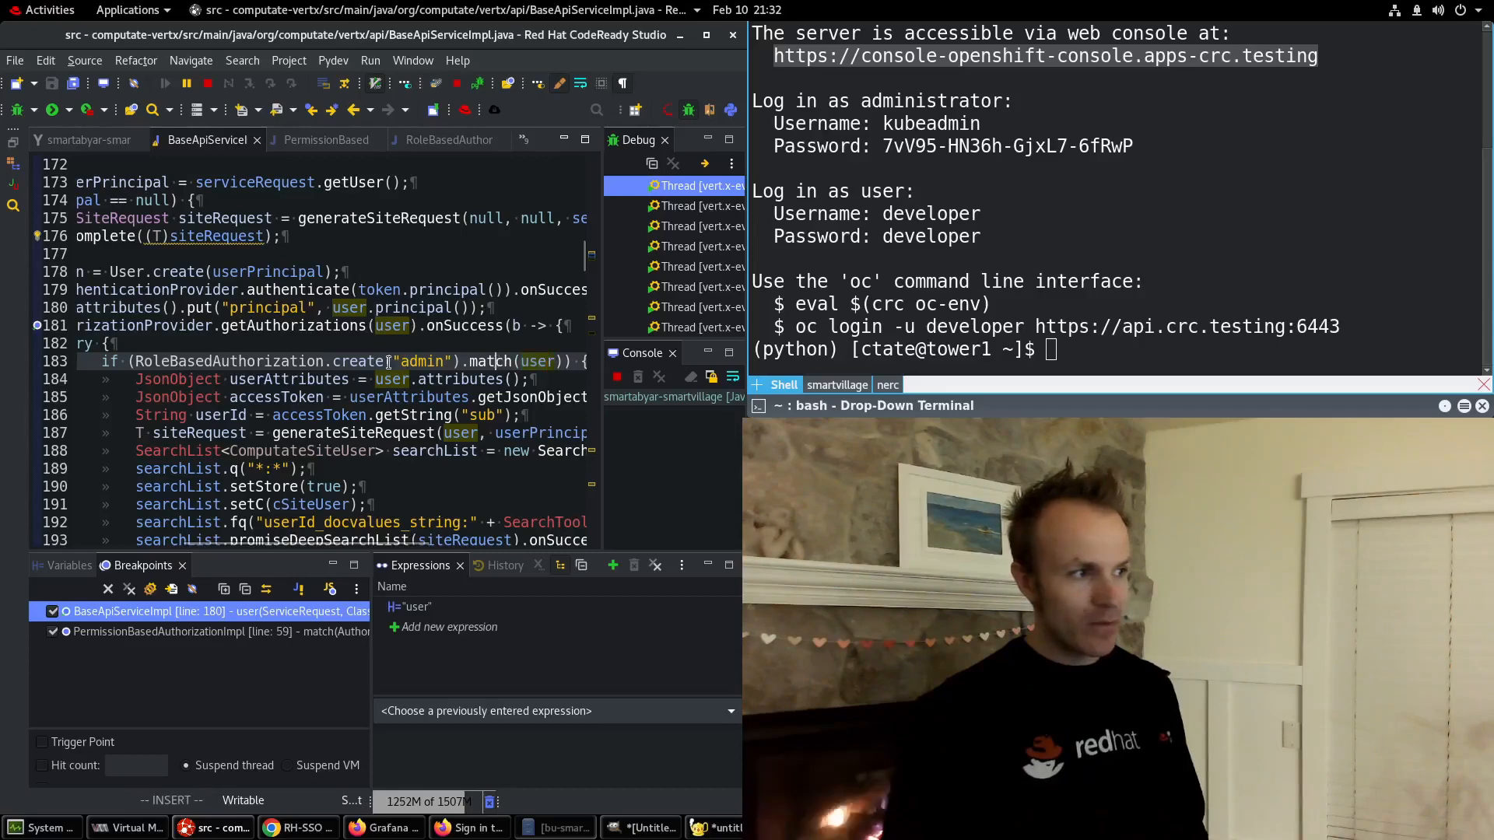
pyautogui.doubleClick(414, 362)
pyautogui.click(380, 362)
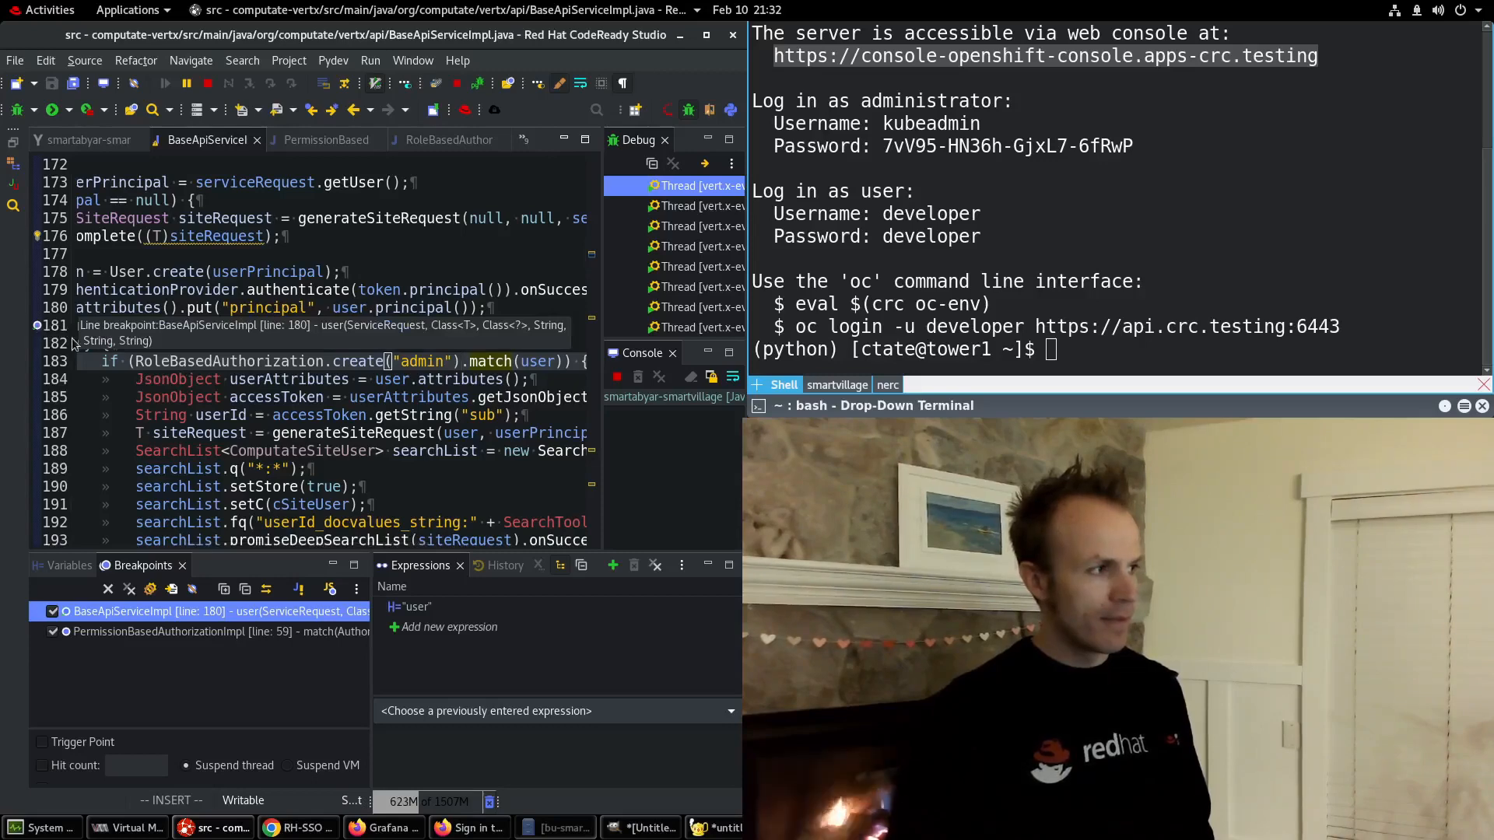
pyautogui.hotkey('alt', 'Tab')
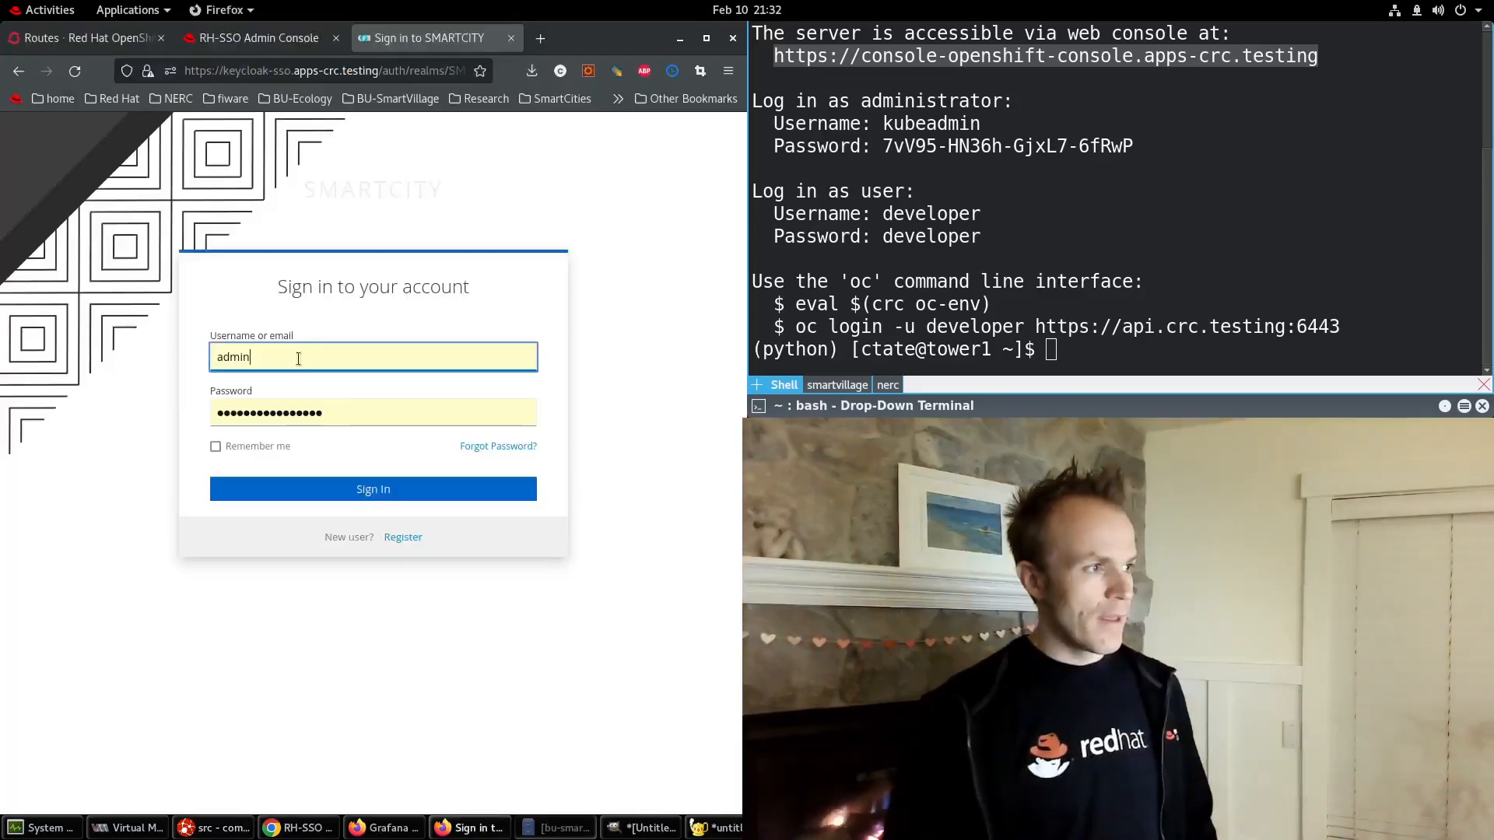
# After the admin sign-in is rejected, log in with the other account's username and password, then return to CodeReady Studio.
pyautogui.click(313, 491)
pyautogui.hotkey('ctrl', 'a')
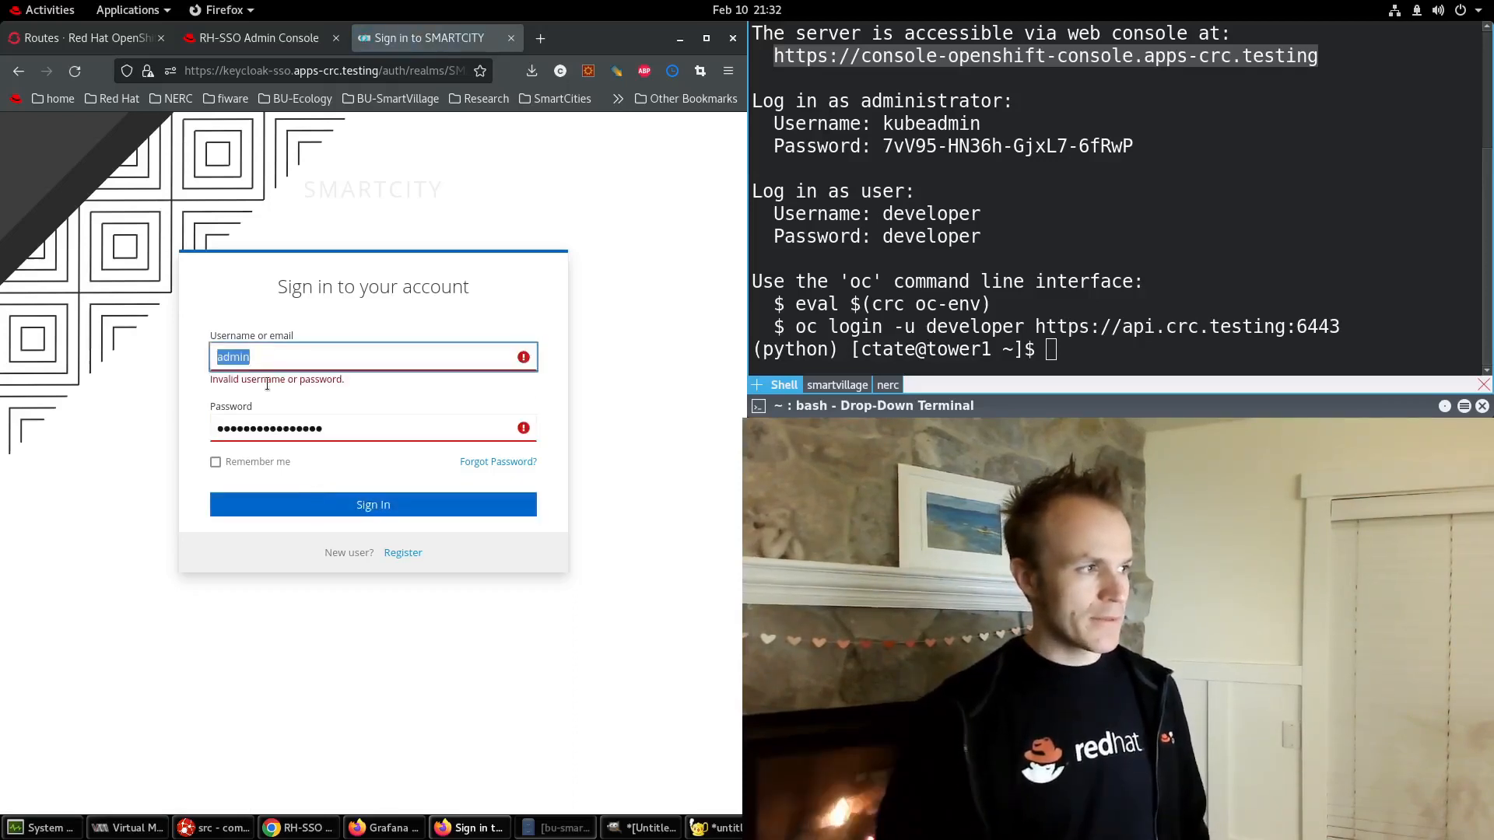
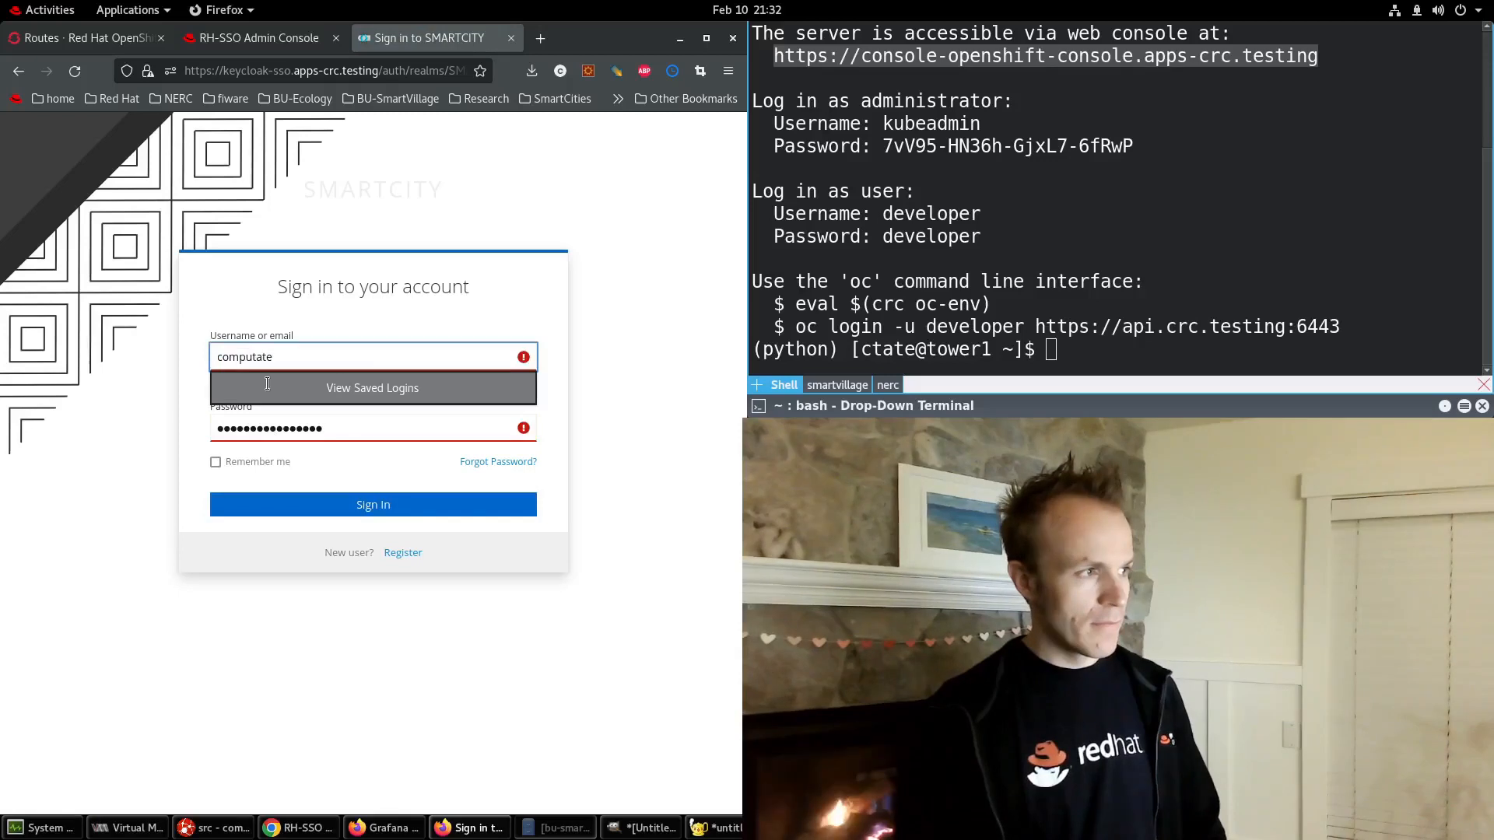
pyautogui.press('Tab')
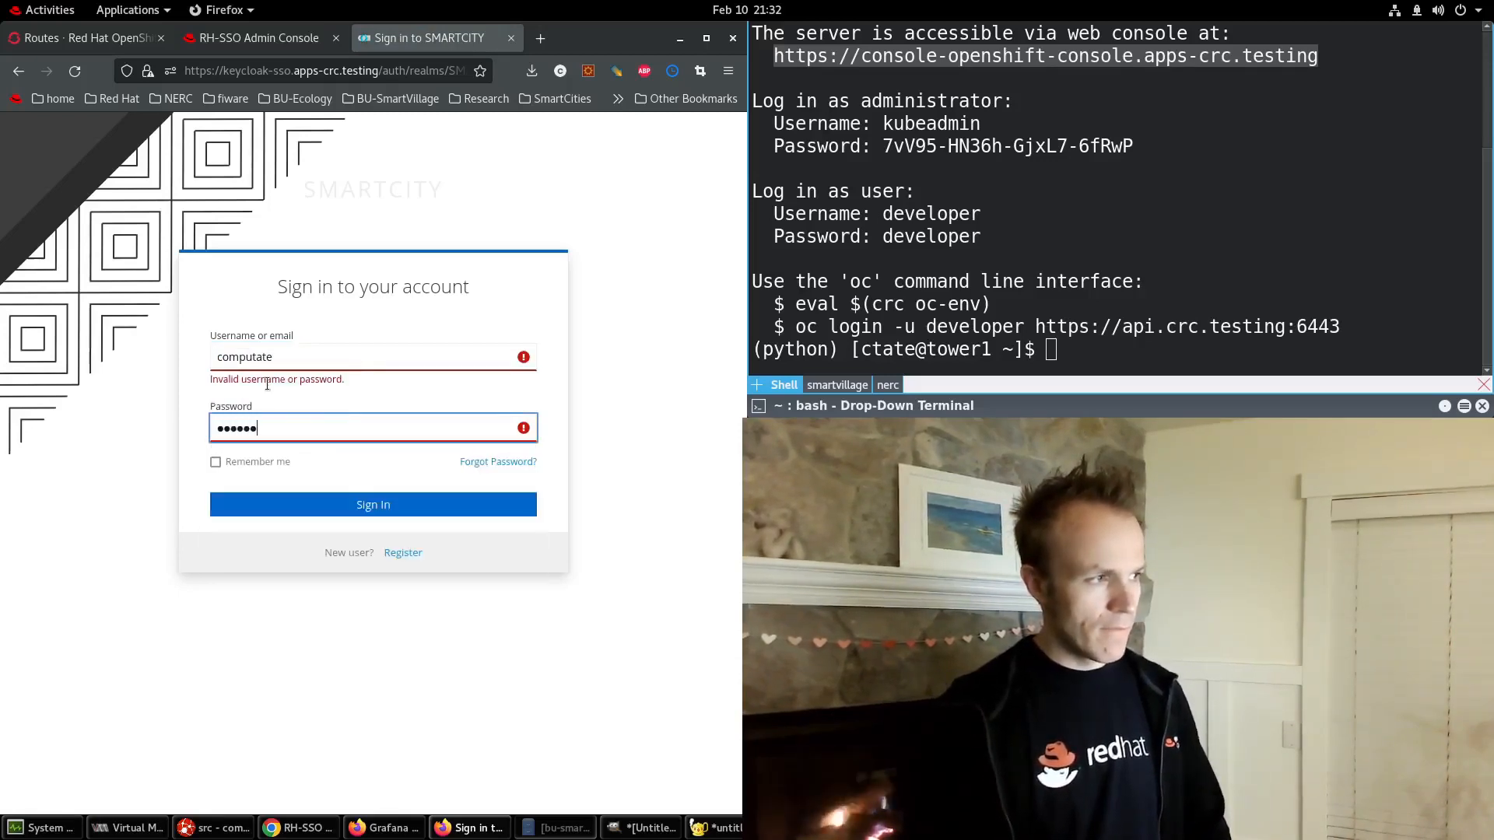
pyautogui.press('BackSpace')
pyautogui.press('BackSpace')
pyautogui.press('BackSpace')
pyautogui.press('BackSpace')
pyautogui.press('BackSpace')
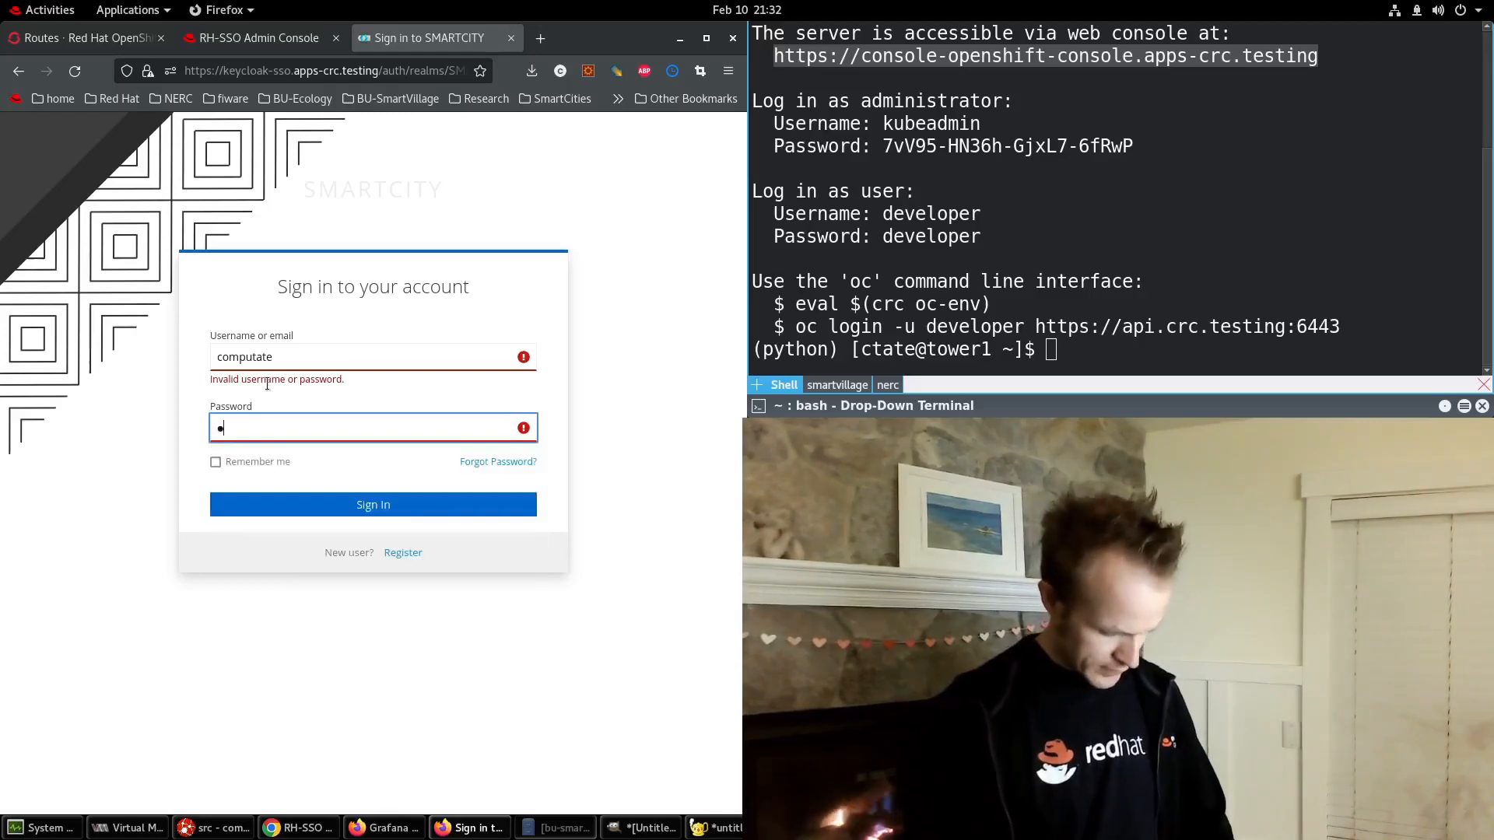
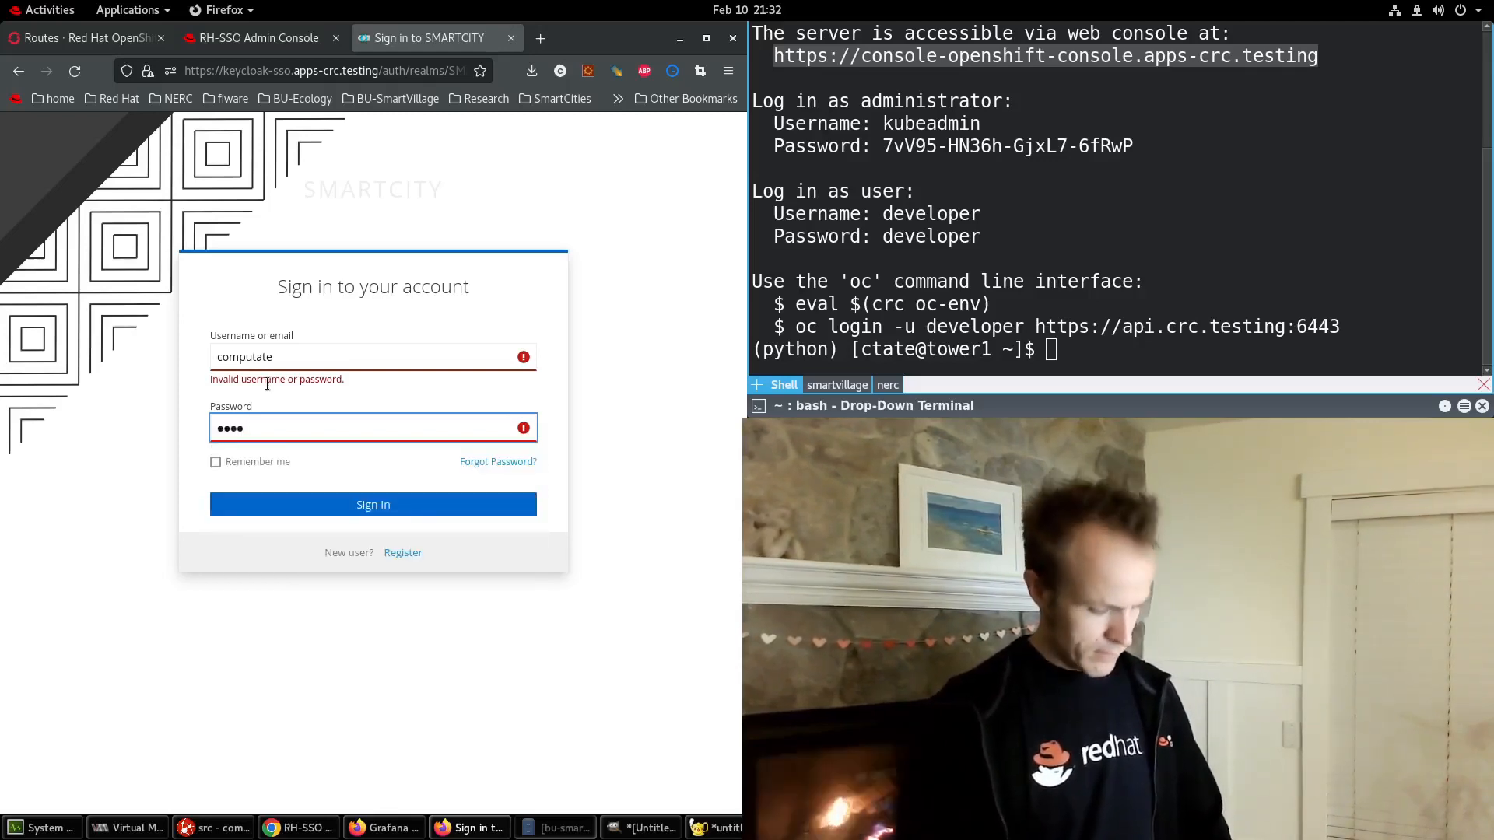
pyautogui.press('Return')
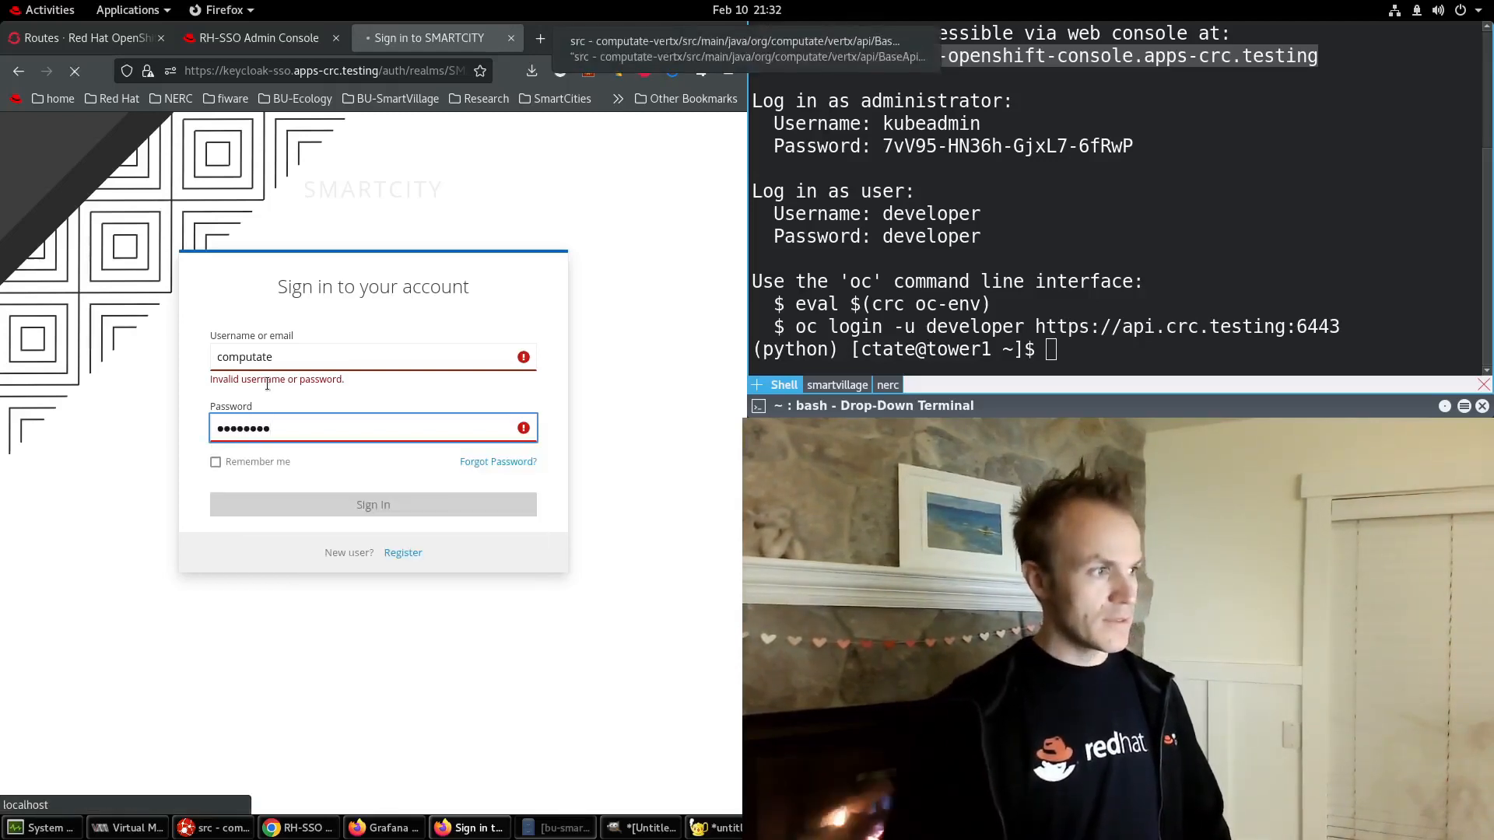
pyautogui.moveTo(613, 51)
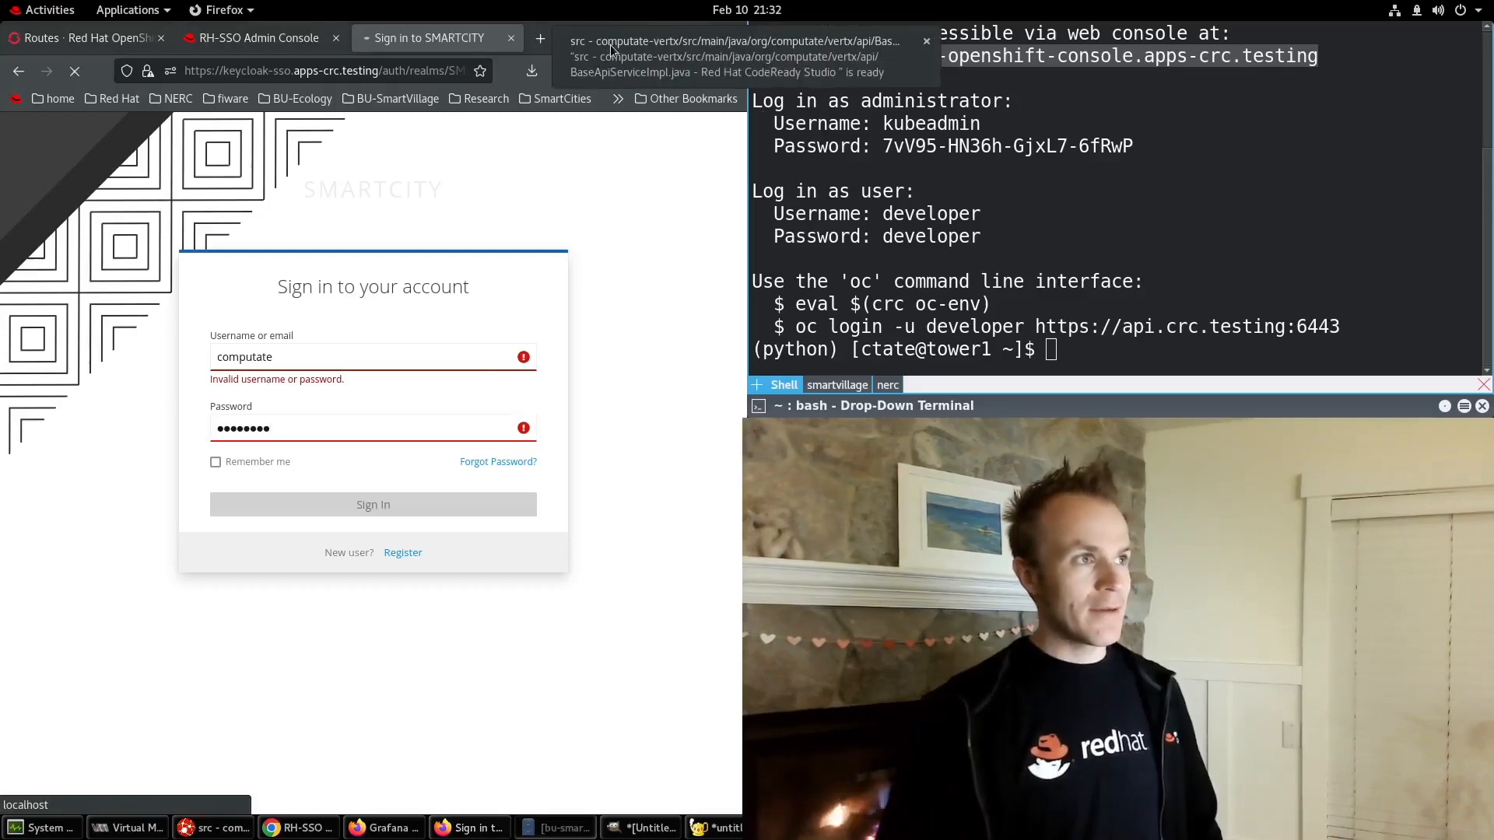
pyautogui.hotkey('alt', 'Tab')
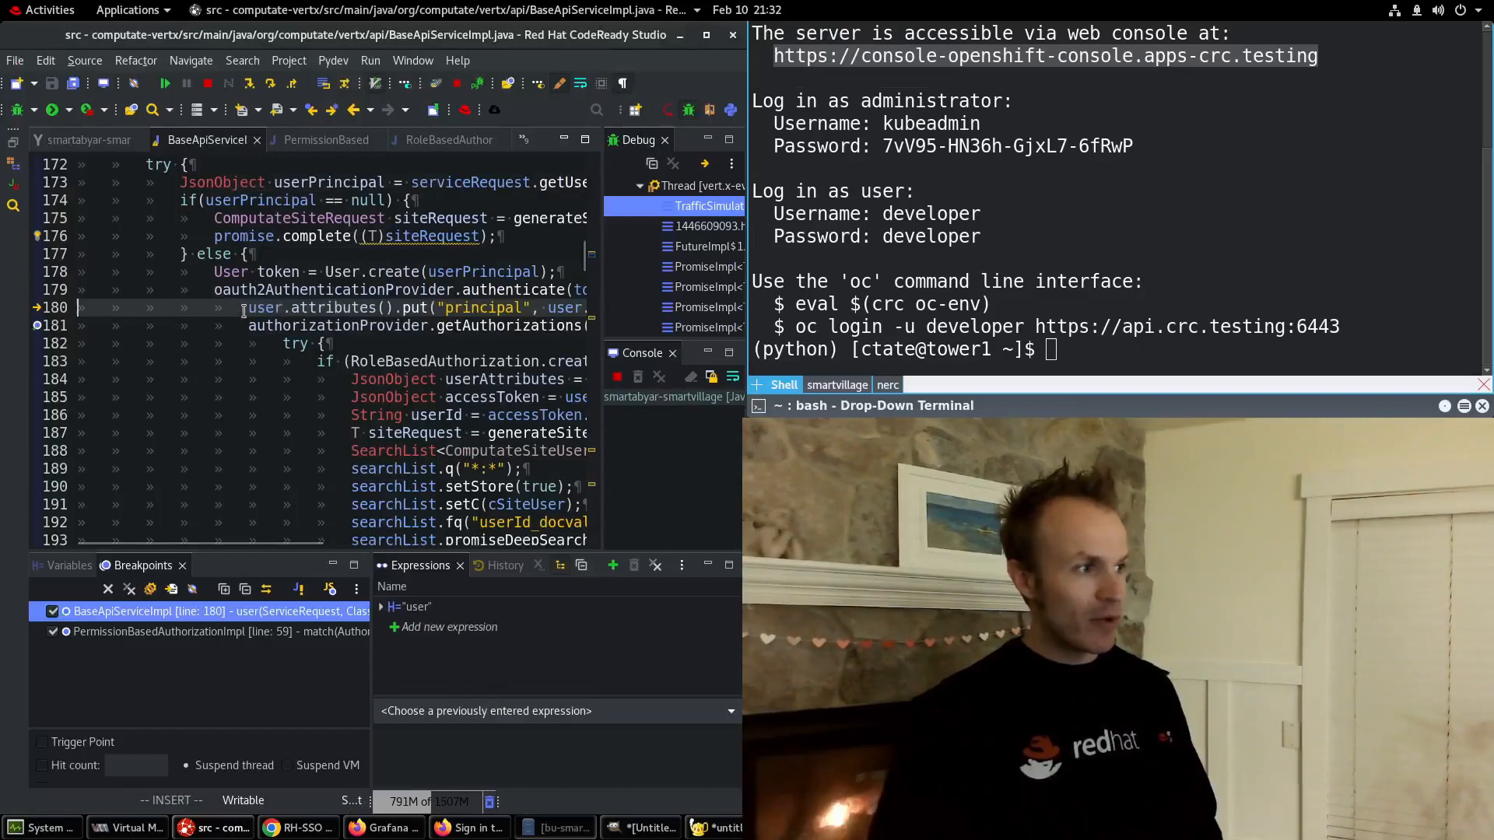
# Add breakpoints on lines 183 and 184 and resume execution to line 183.
pyautogui.doubleClick(53, 362)
pyautogui.doubleClick(53, 379)
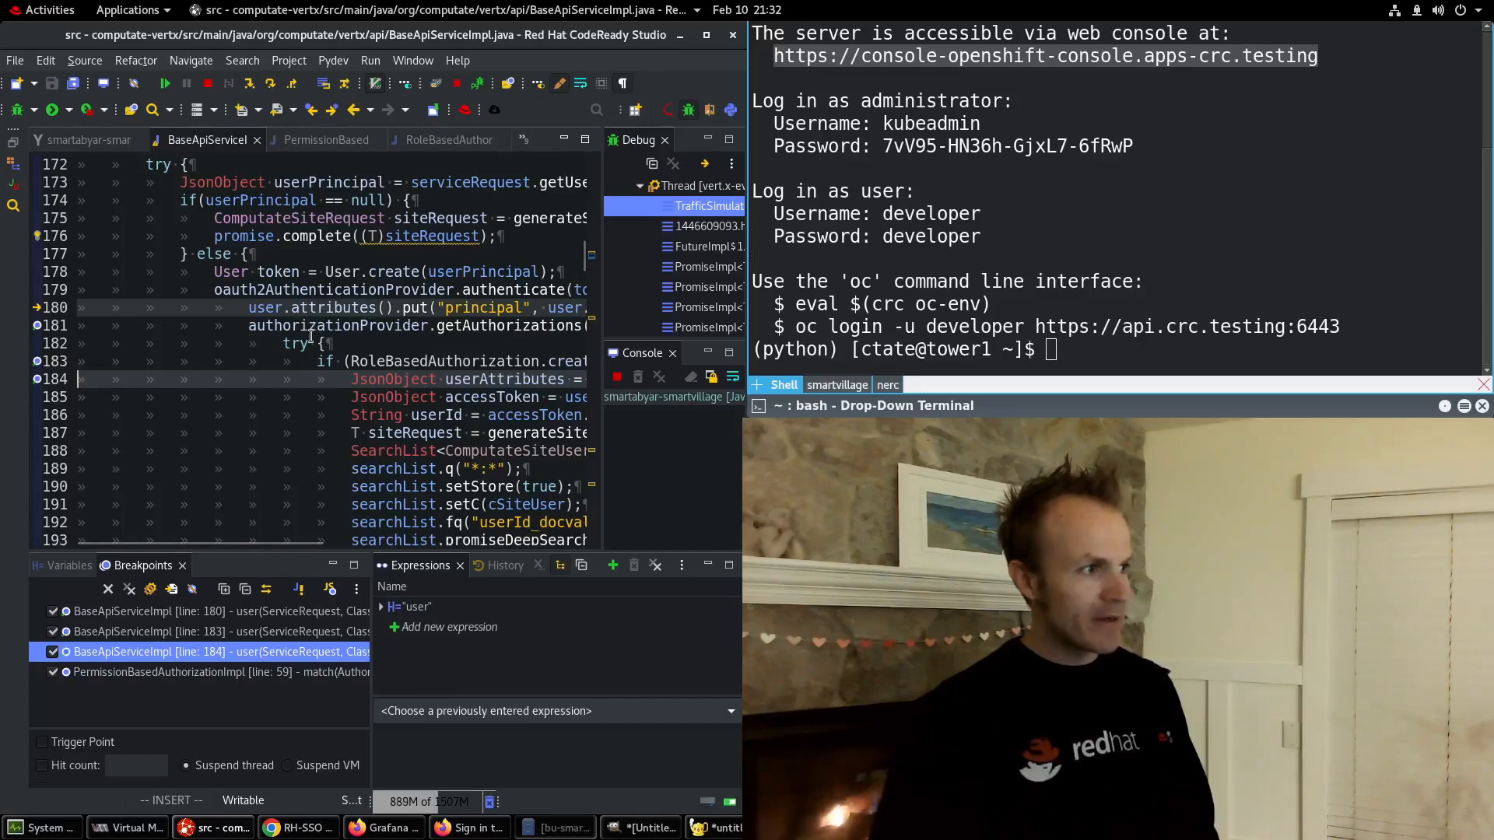
pyautogui.doubleClick(524, 289)
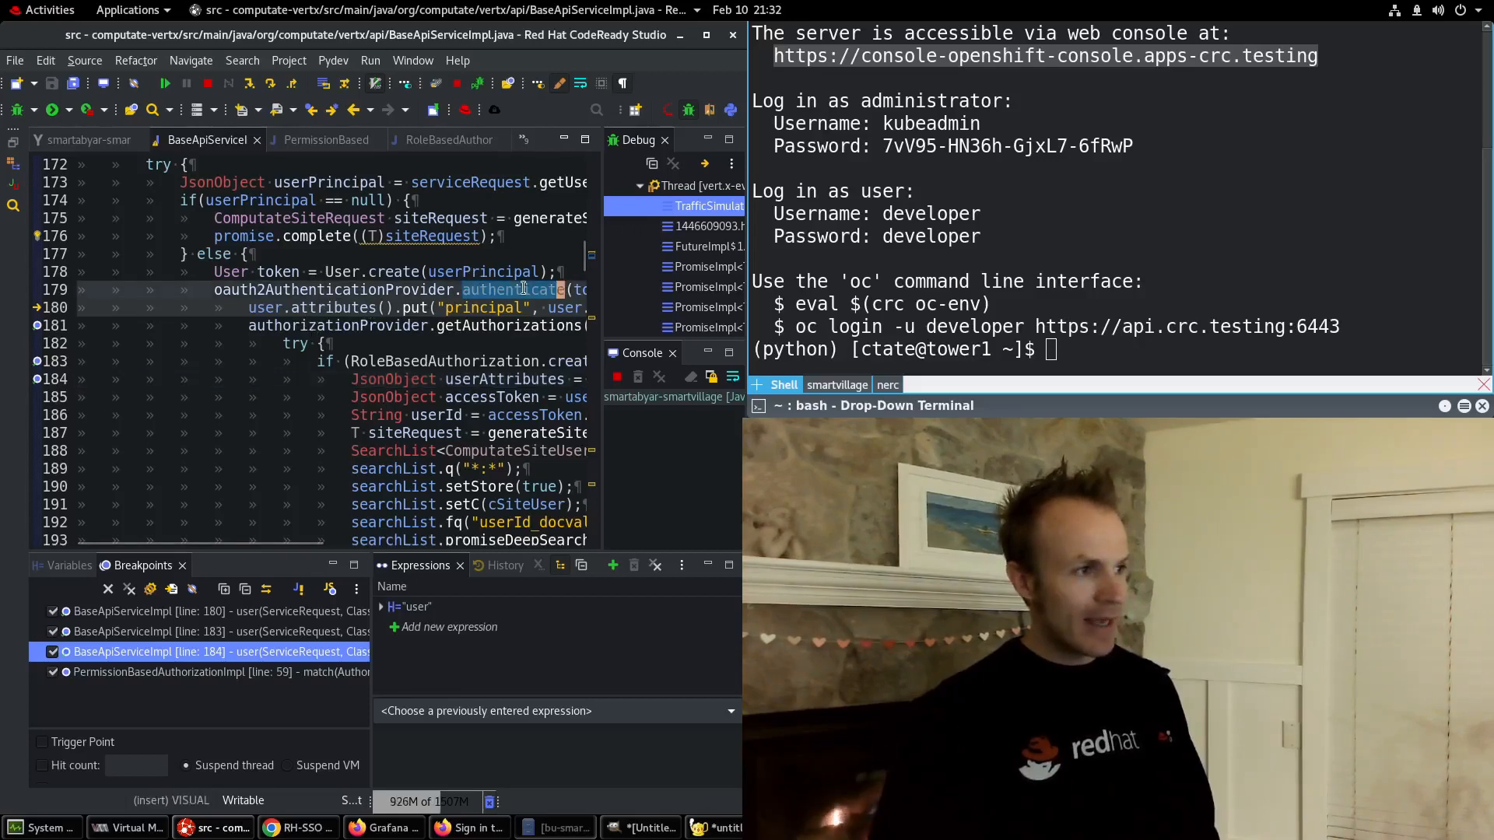
pyautogui.press('F8')
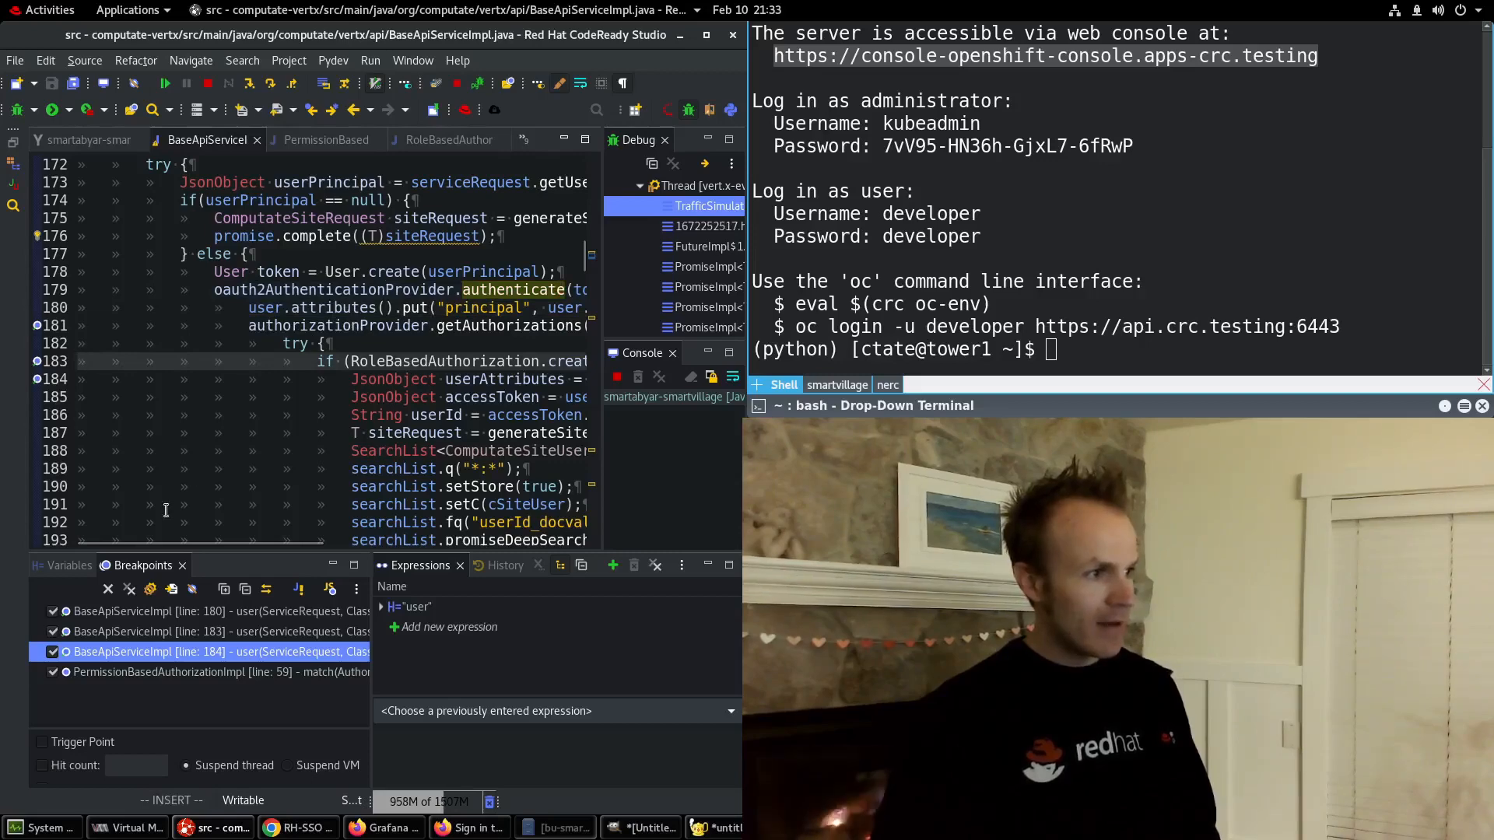
pyautogui.moveTo(208, 542); pyautogui.dragTo(300, 537)
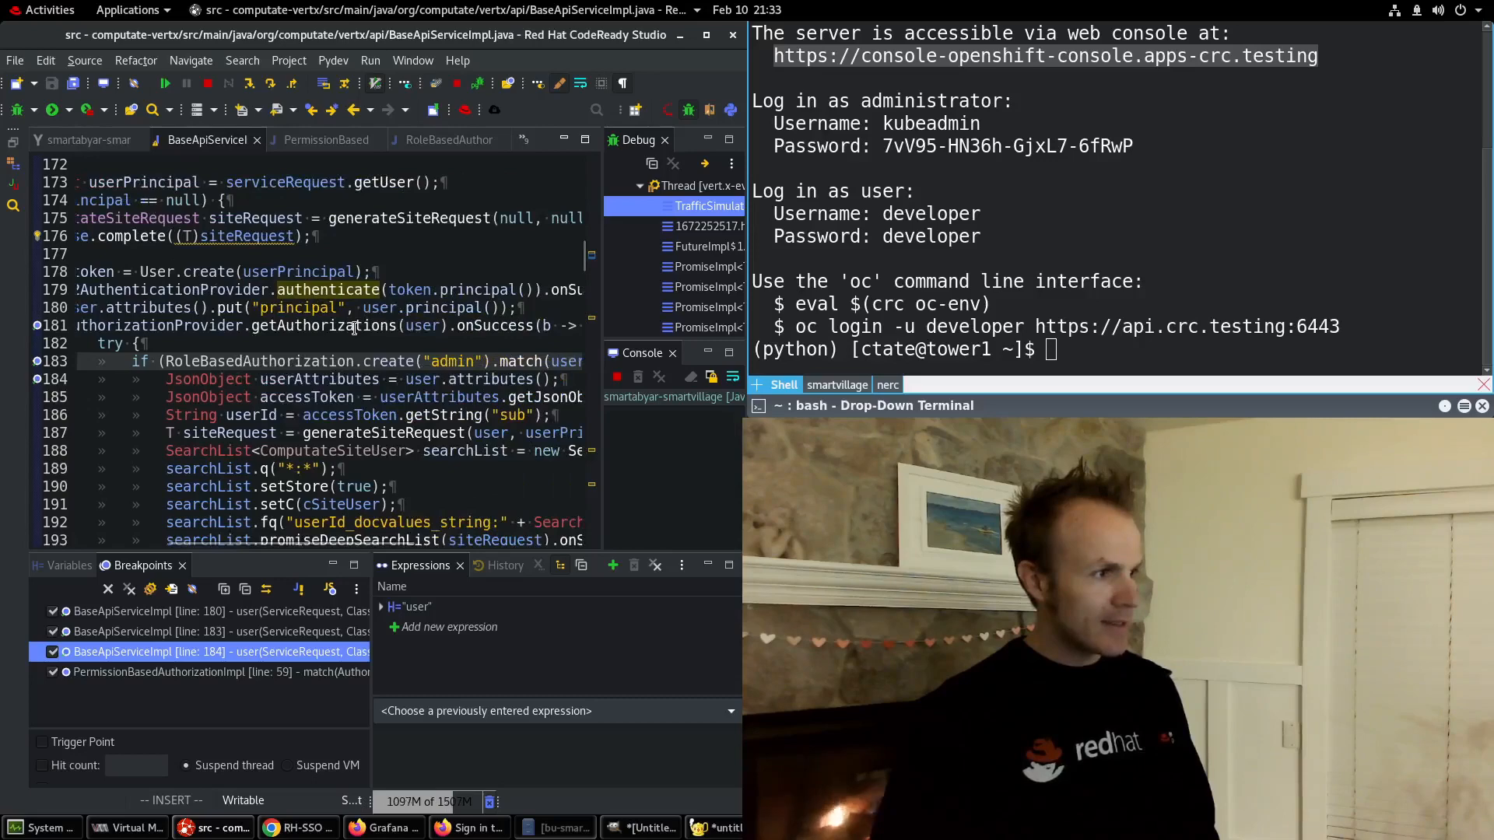
# Expand the user variable's authorizations map down to the keycloak role set.
pyautogui.moveTo(437, 326)
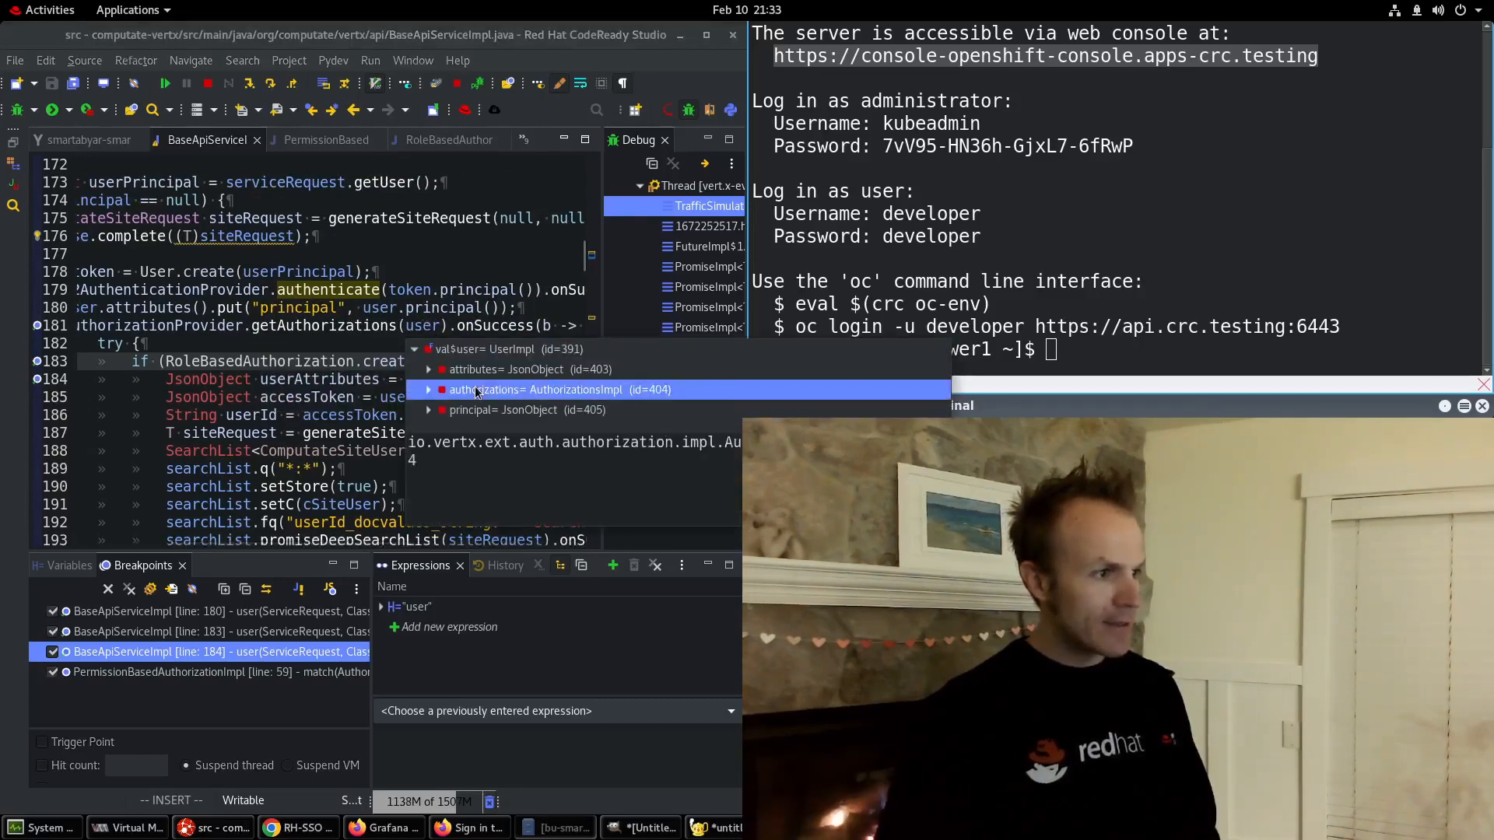
pyautogui.click(430, 390)
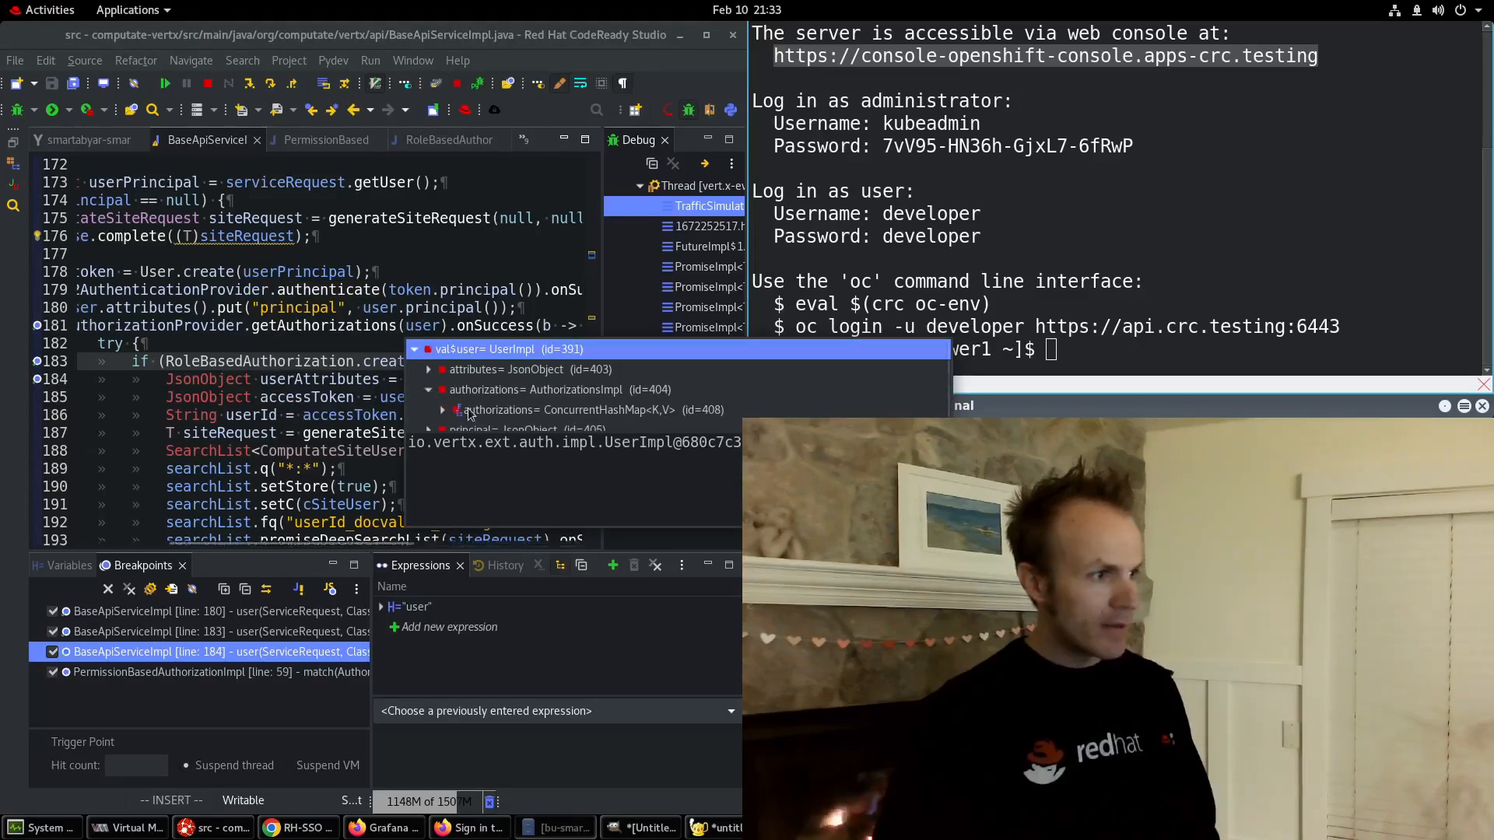
pyautogui.click(455, 411)
pyautogui.click(443, 411)
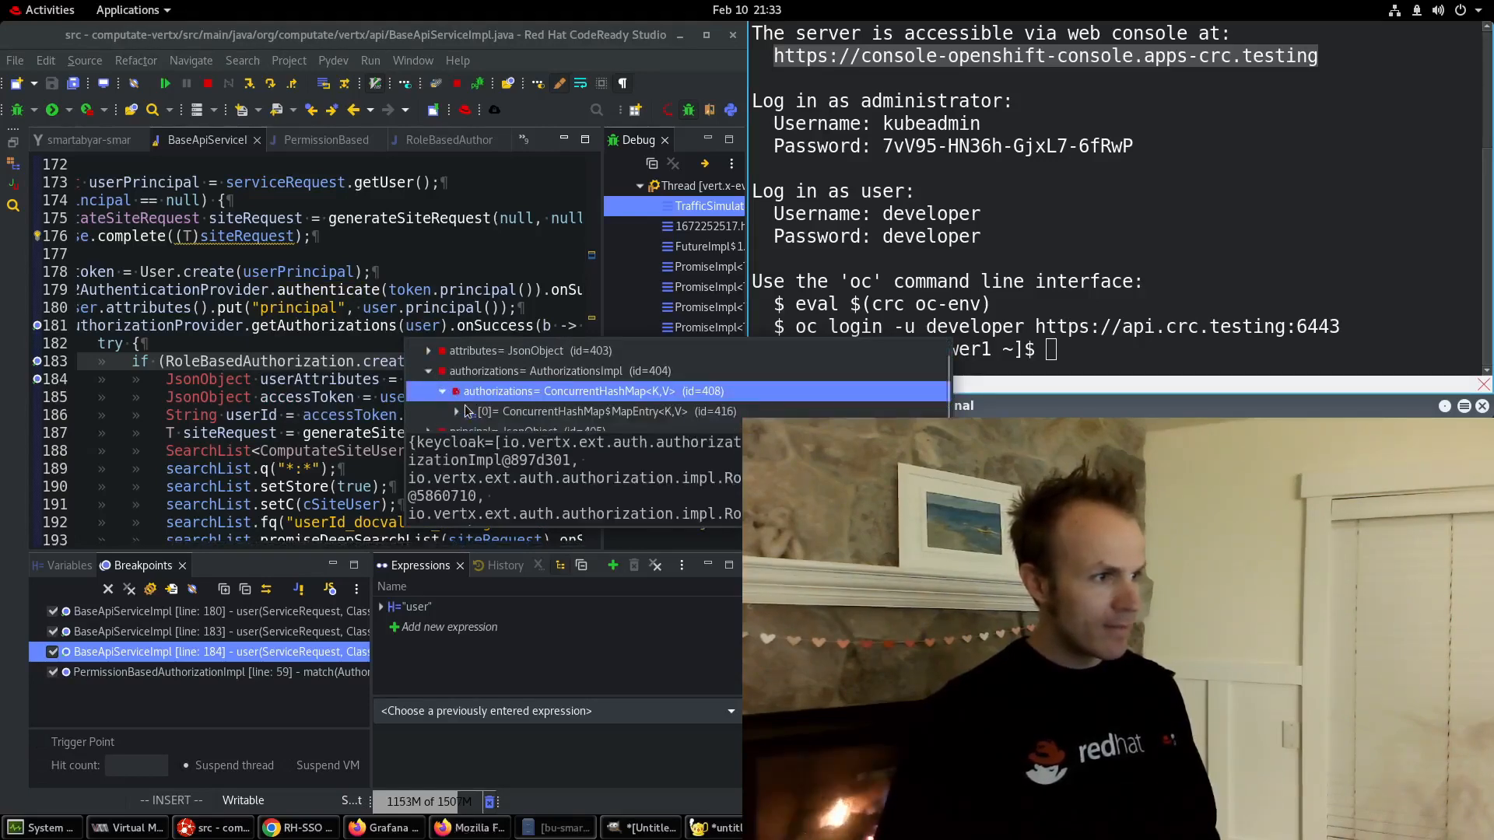
pyautogui.click(484, 402)
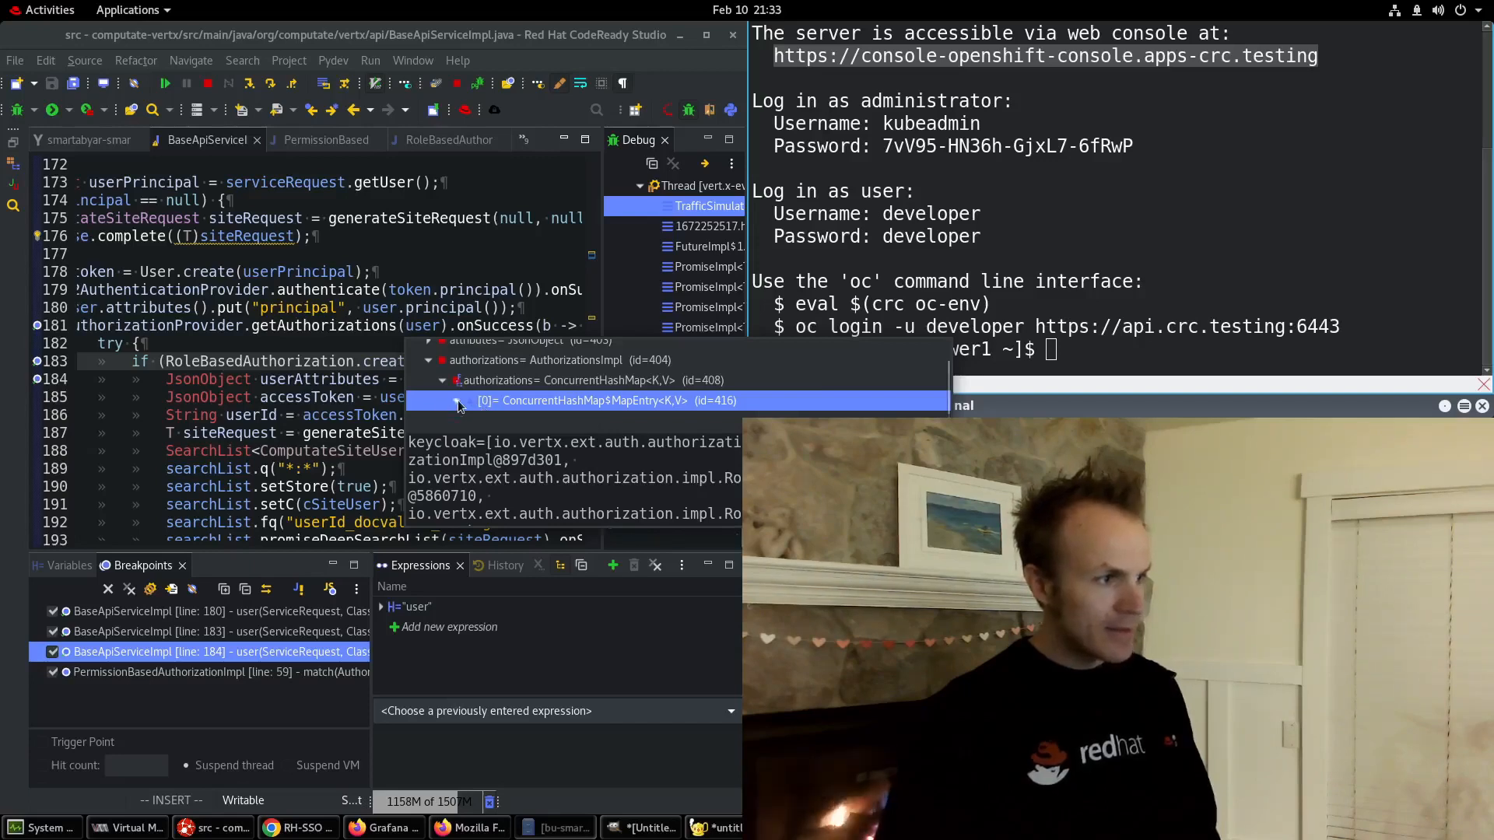
pyautogui.click(456, 400)
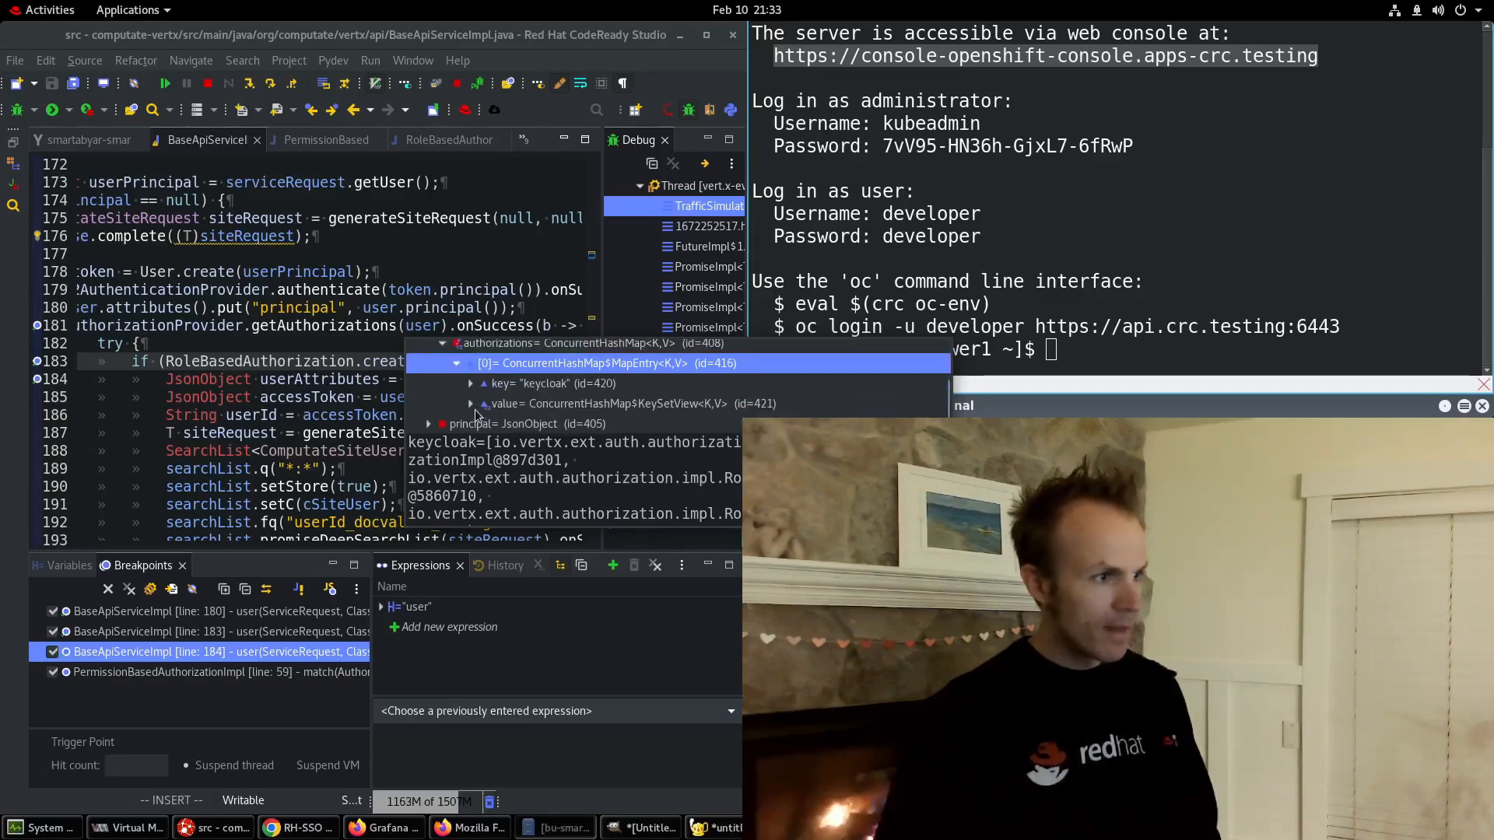
pyautogui.click(471, 404)
pyautogui.click(513, 374)
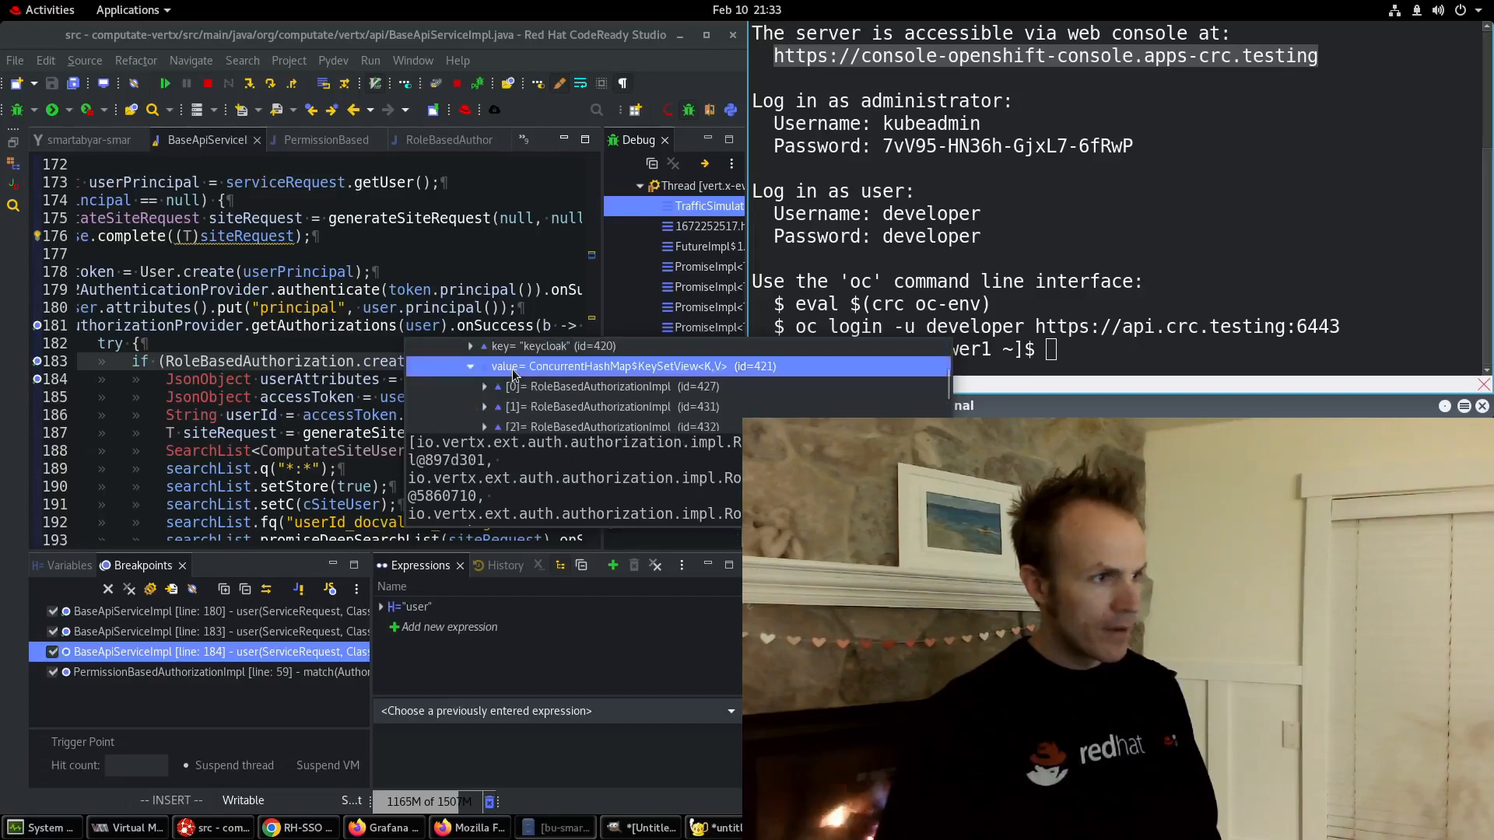
# List the keycloak roles: offline_access, admin, manage-account, default-roles-smartcity, uma_authorization, manage-account-links, view-profile.
pyautogui.click(515, 372)
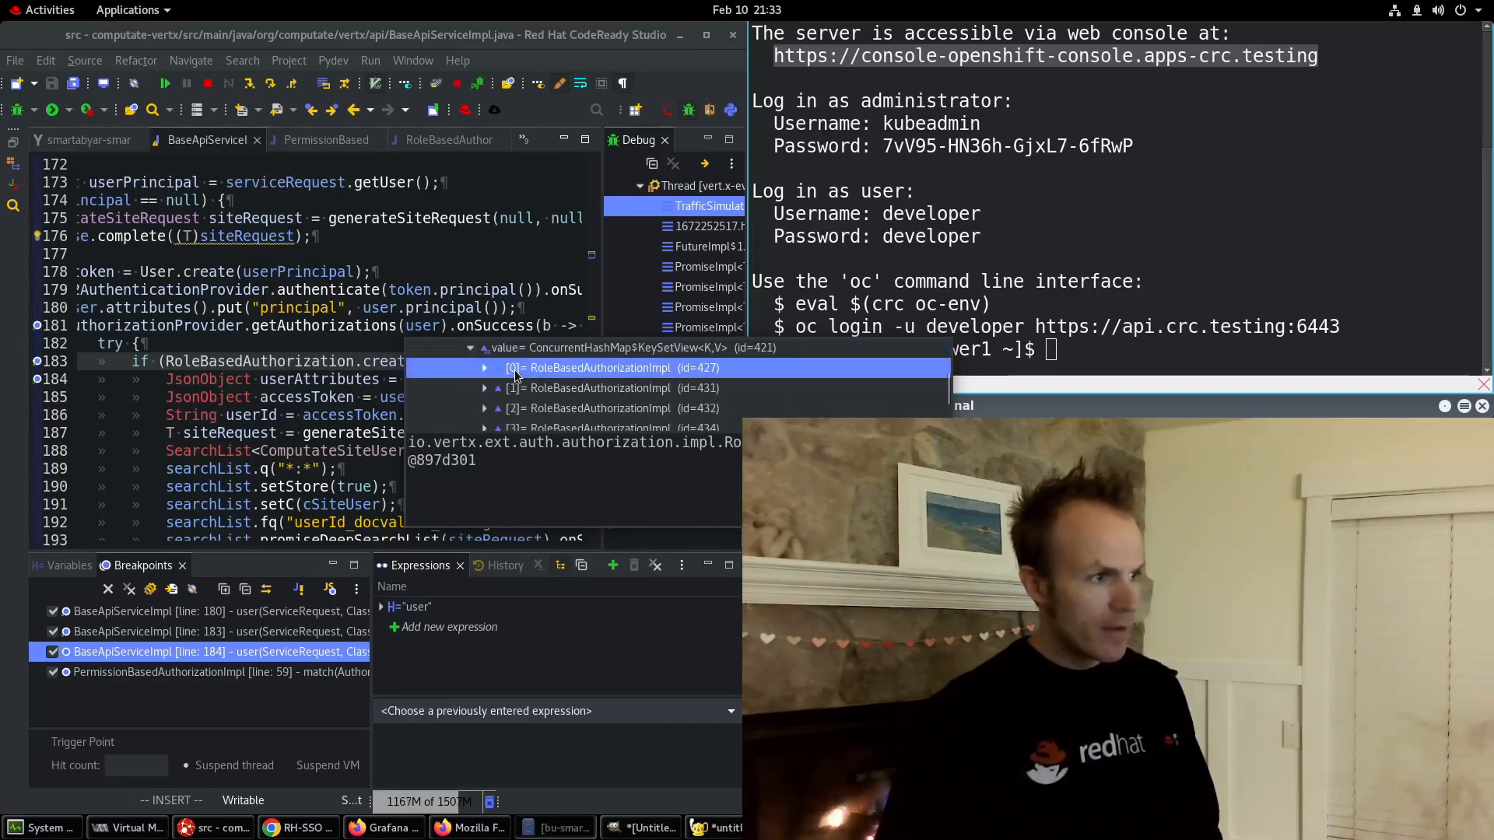
pyautogui.click(481, 370)
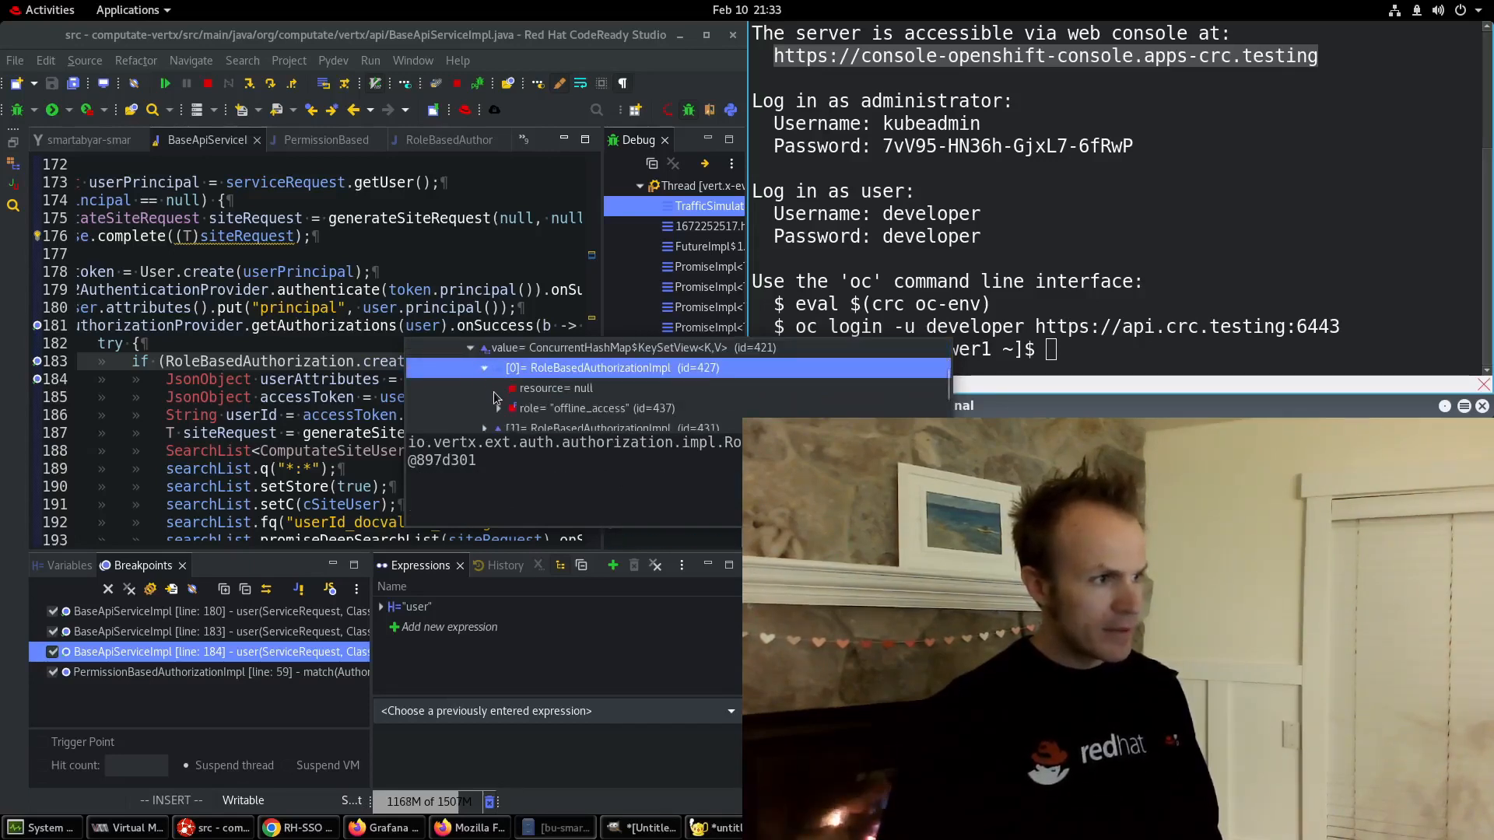
pyautogui.click(485, 410)
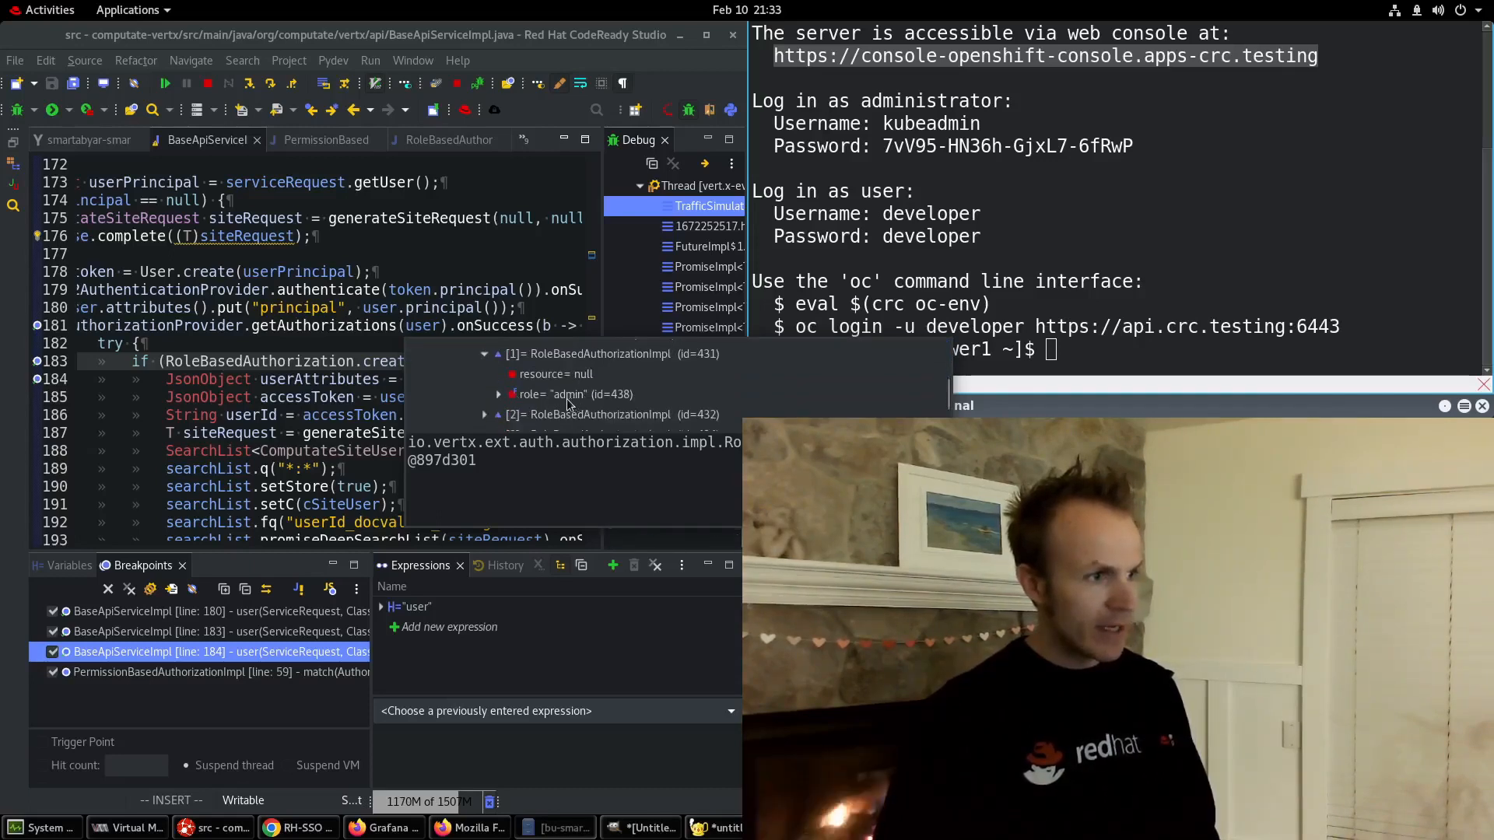
pyautogui.click(485, 415)
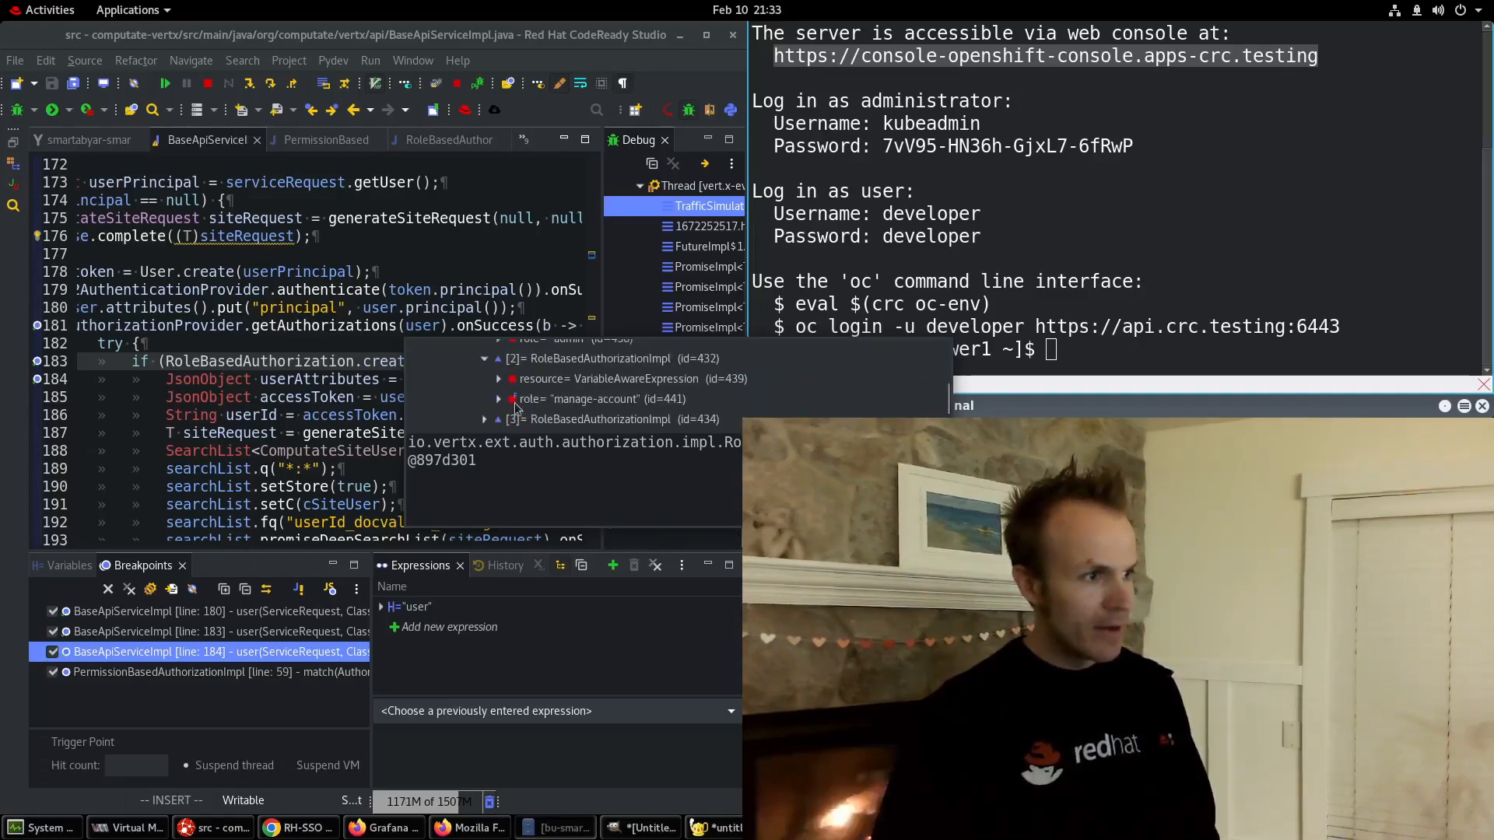
pyautogui.click(485, 406)
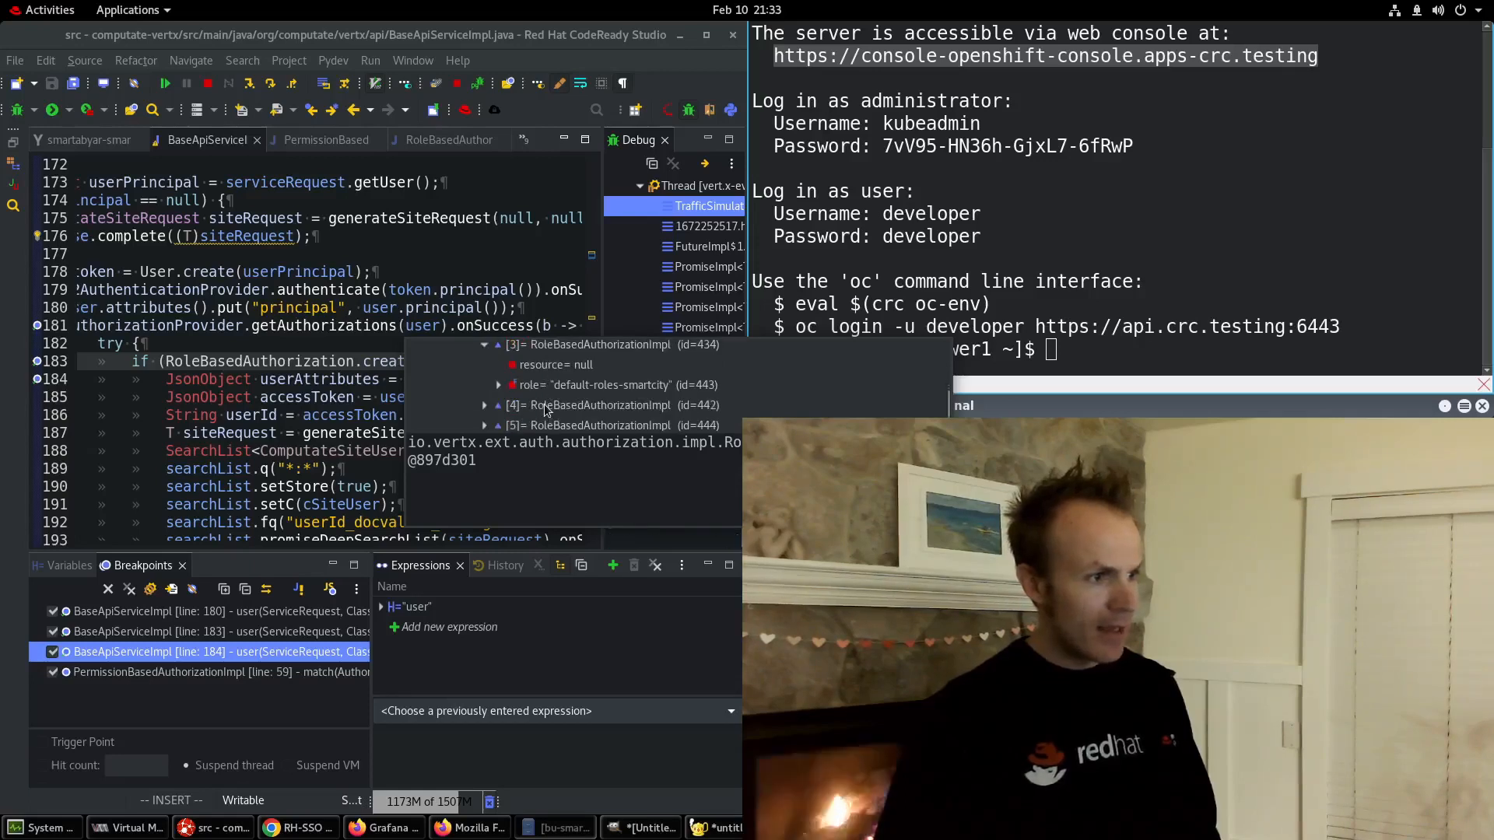
pyautogui.click(485, 406)
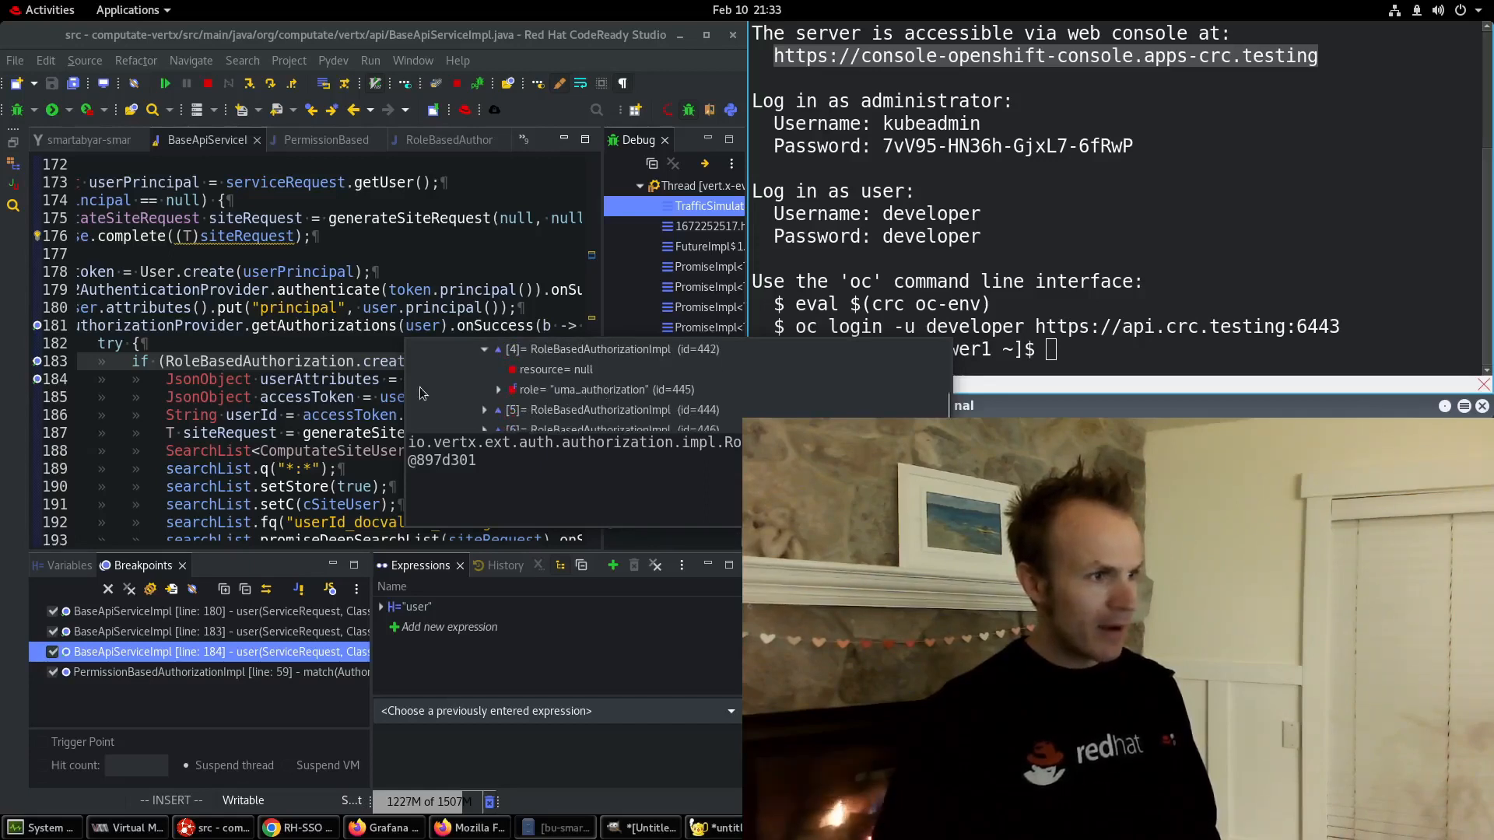
pyautogui.click(485, 410)
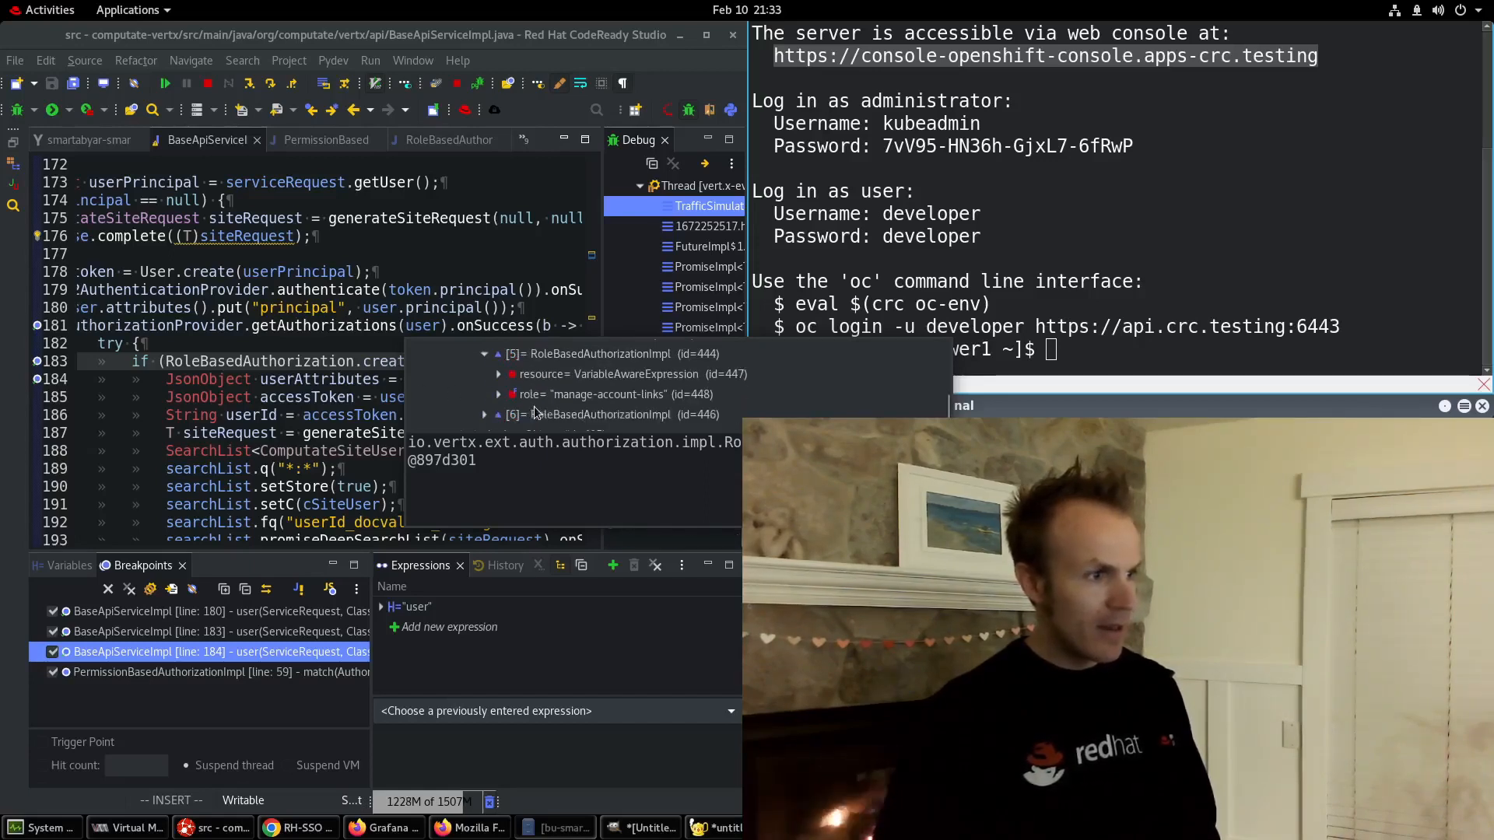
pyautogui.click(486, 414)
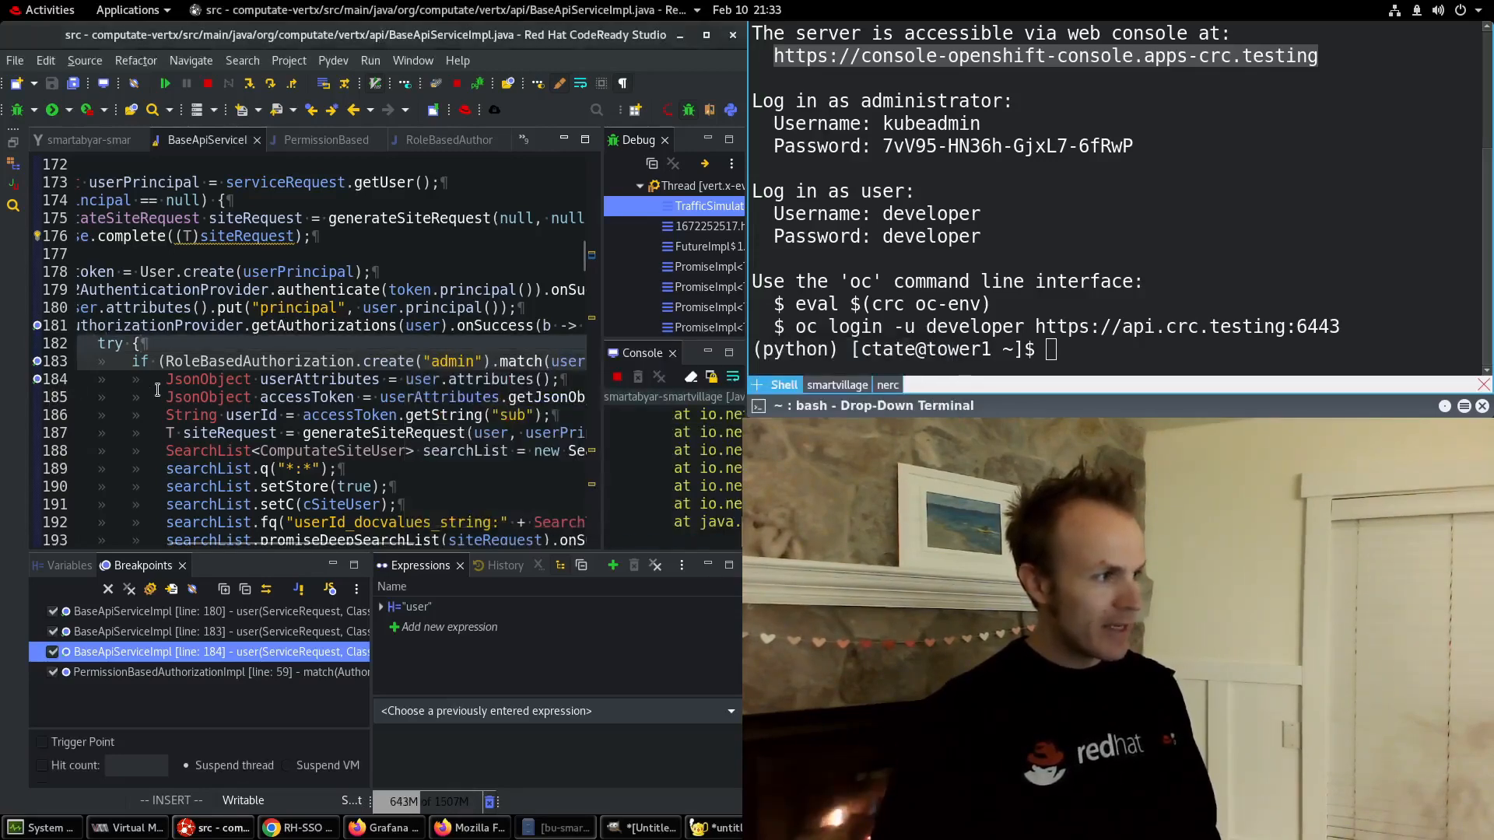
# Resume the paused request past its breakpoints so the traffic simulations page loads in Firefox.
pyautogui.click(123, 384)
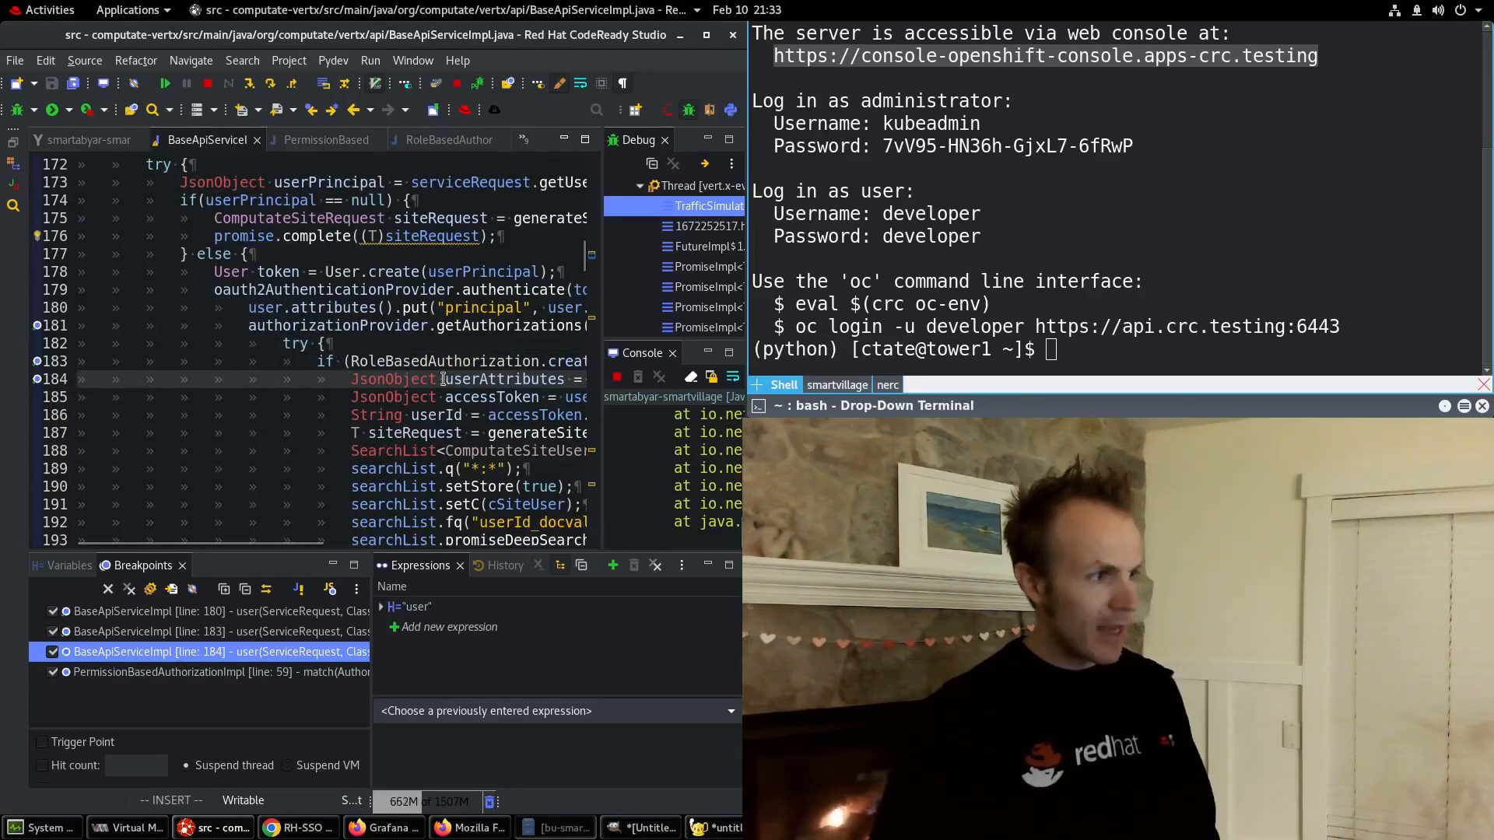
pyautogui.press('F8')
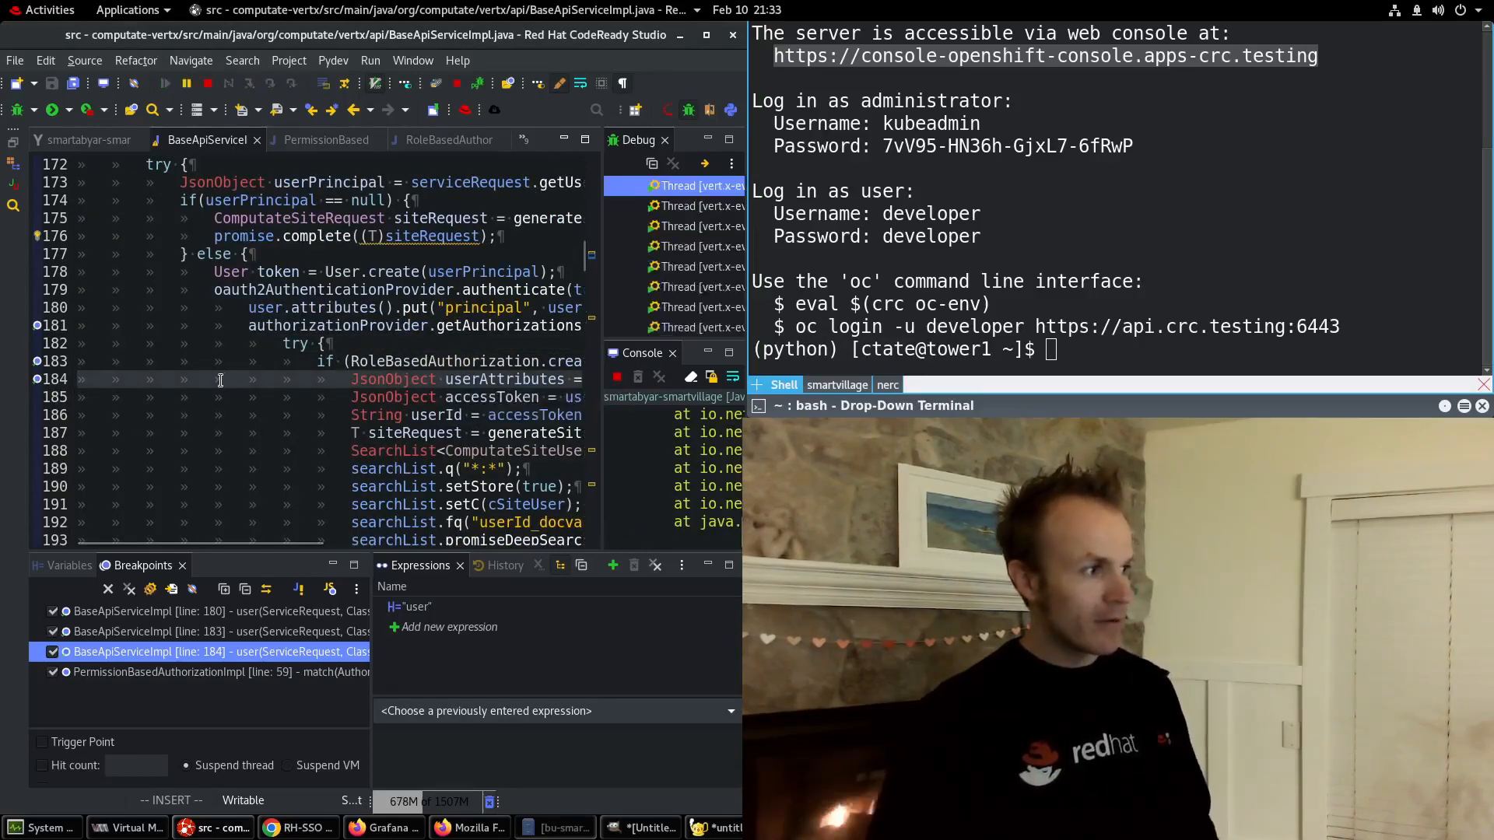
pyautogui.hotkey('alt', 'Tab')
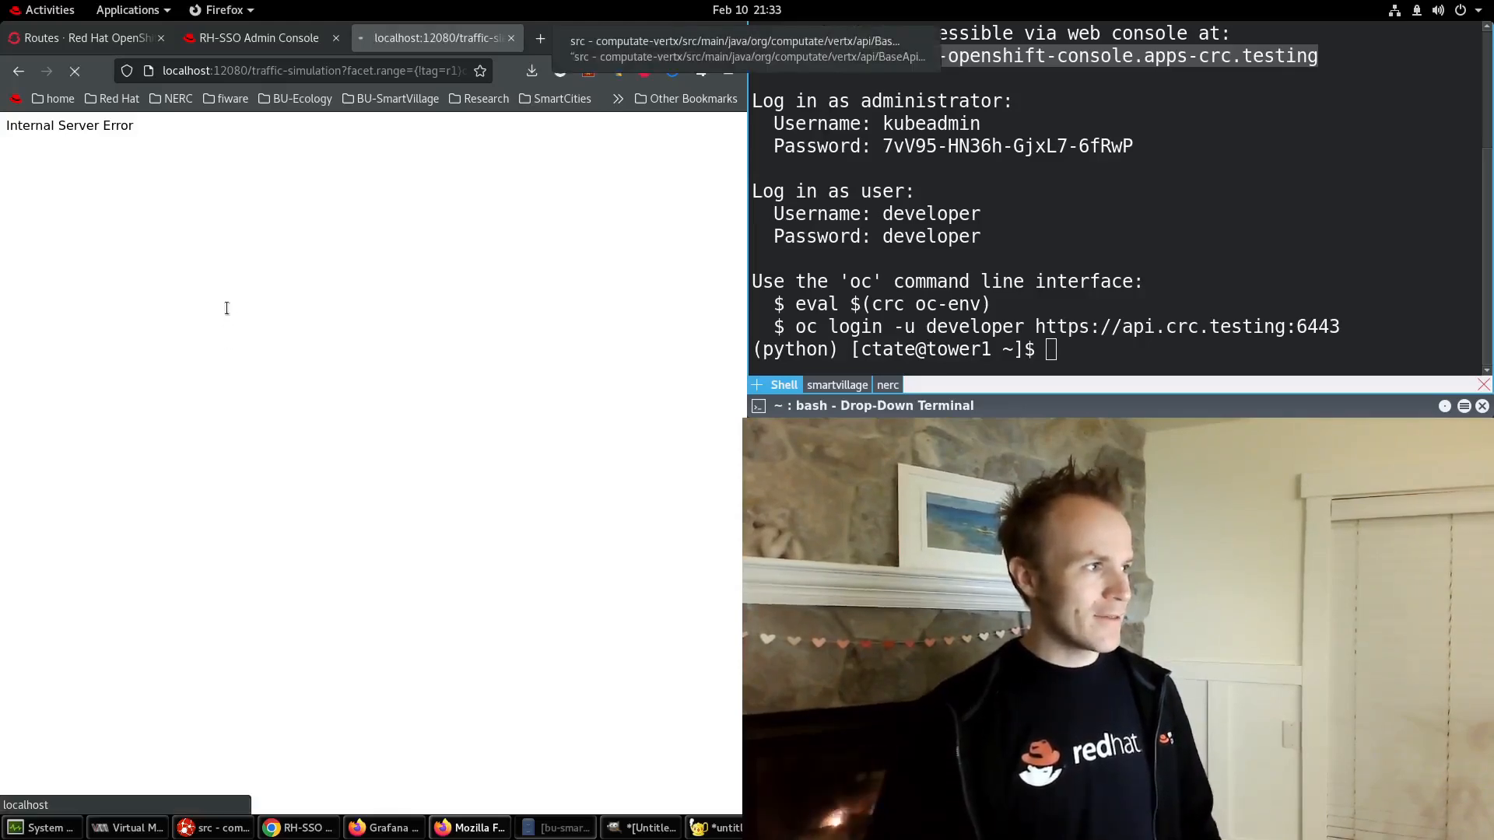
pyautogui.press('F8')
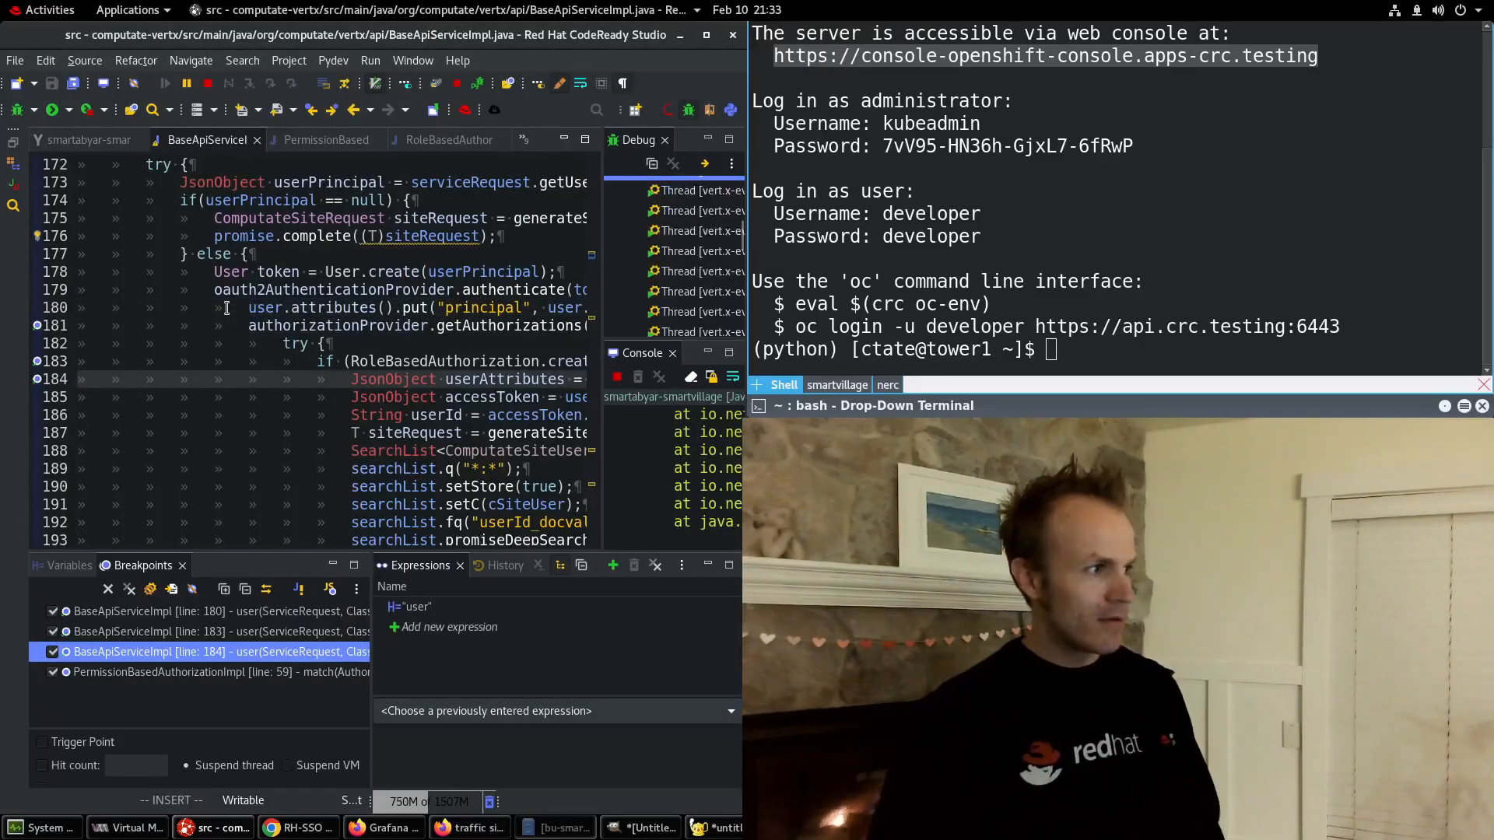
pyautogui.press('F8')
pyautogui.hotkey('alt', 'Tab')
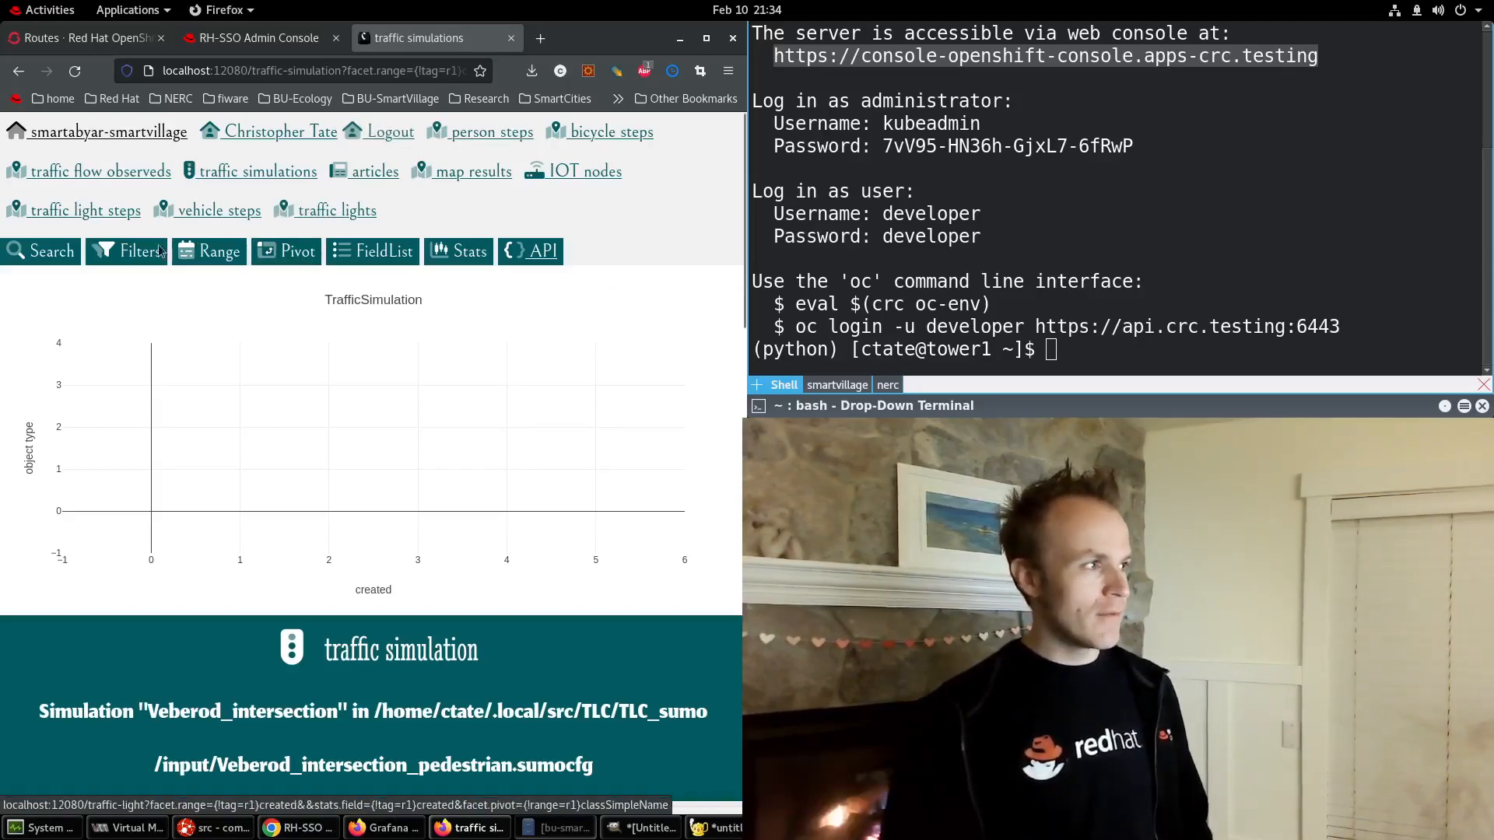
# Remove the breakpoints on lines 183 and 184, then return to the traffic simulations page.
pyautogui.hotkey('alt', 'Tab')
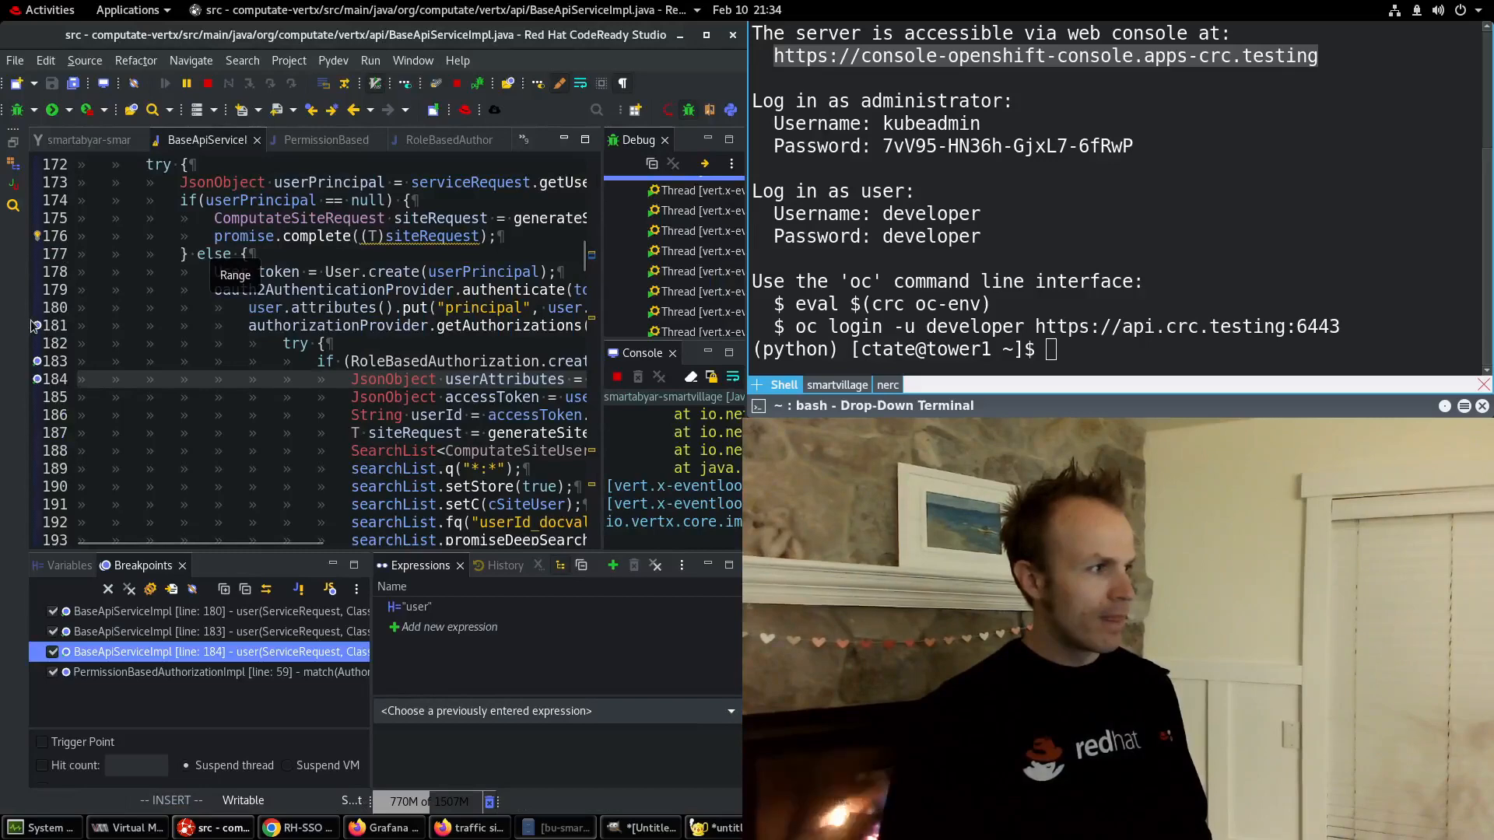
pyautogui.doubleClick(36, 363)
pyautogui.doubleClick(37, 379)
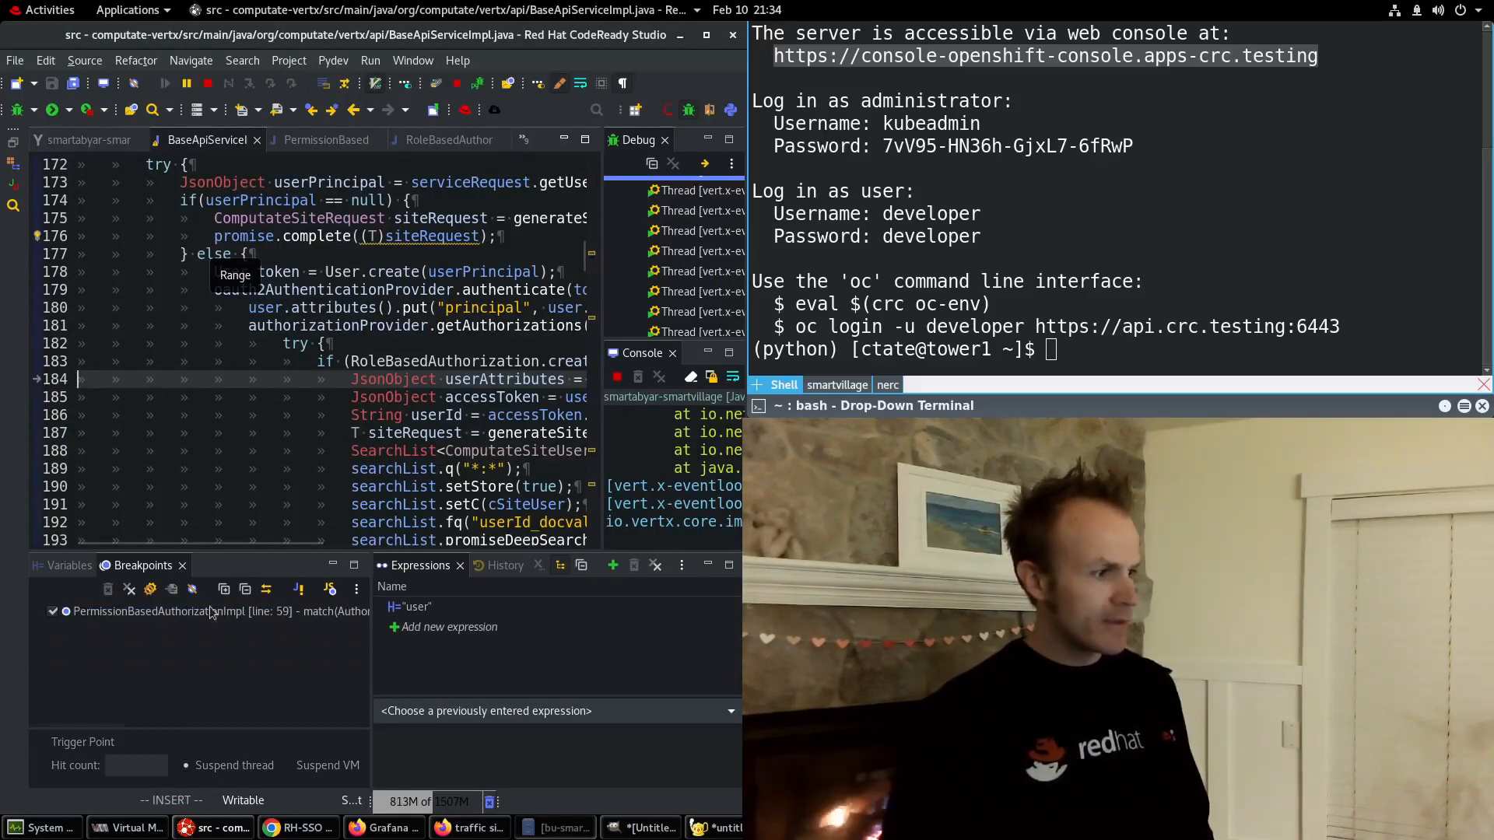
pyautogui.hotkey('alt', 'Tab')
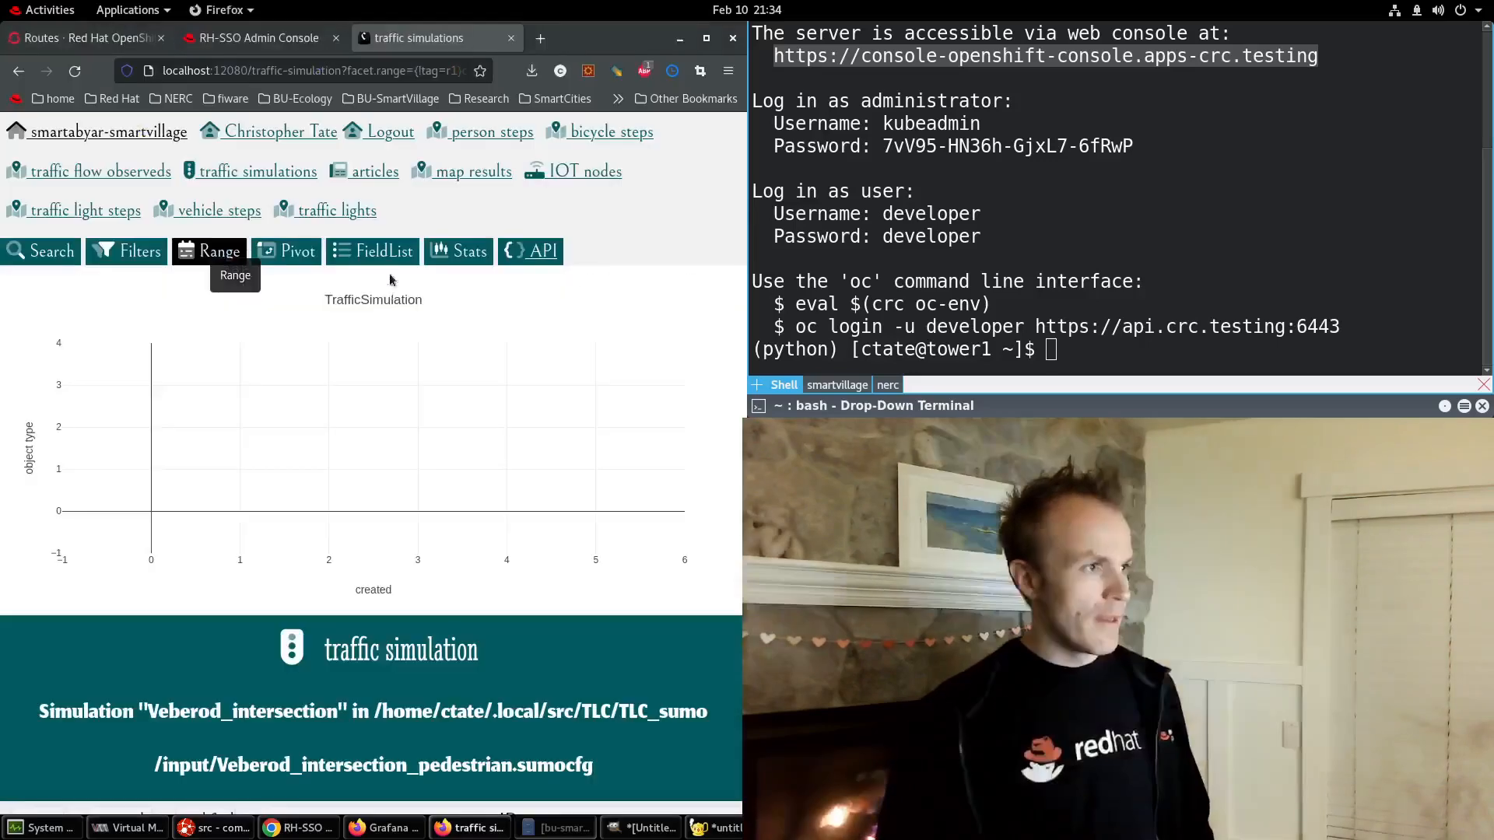
# Log out of the Smart Village app, confirm the logout, and open the browser developer tools.
pyautogui.click(391, 133)
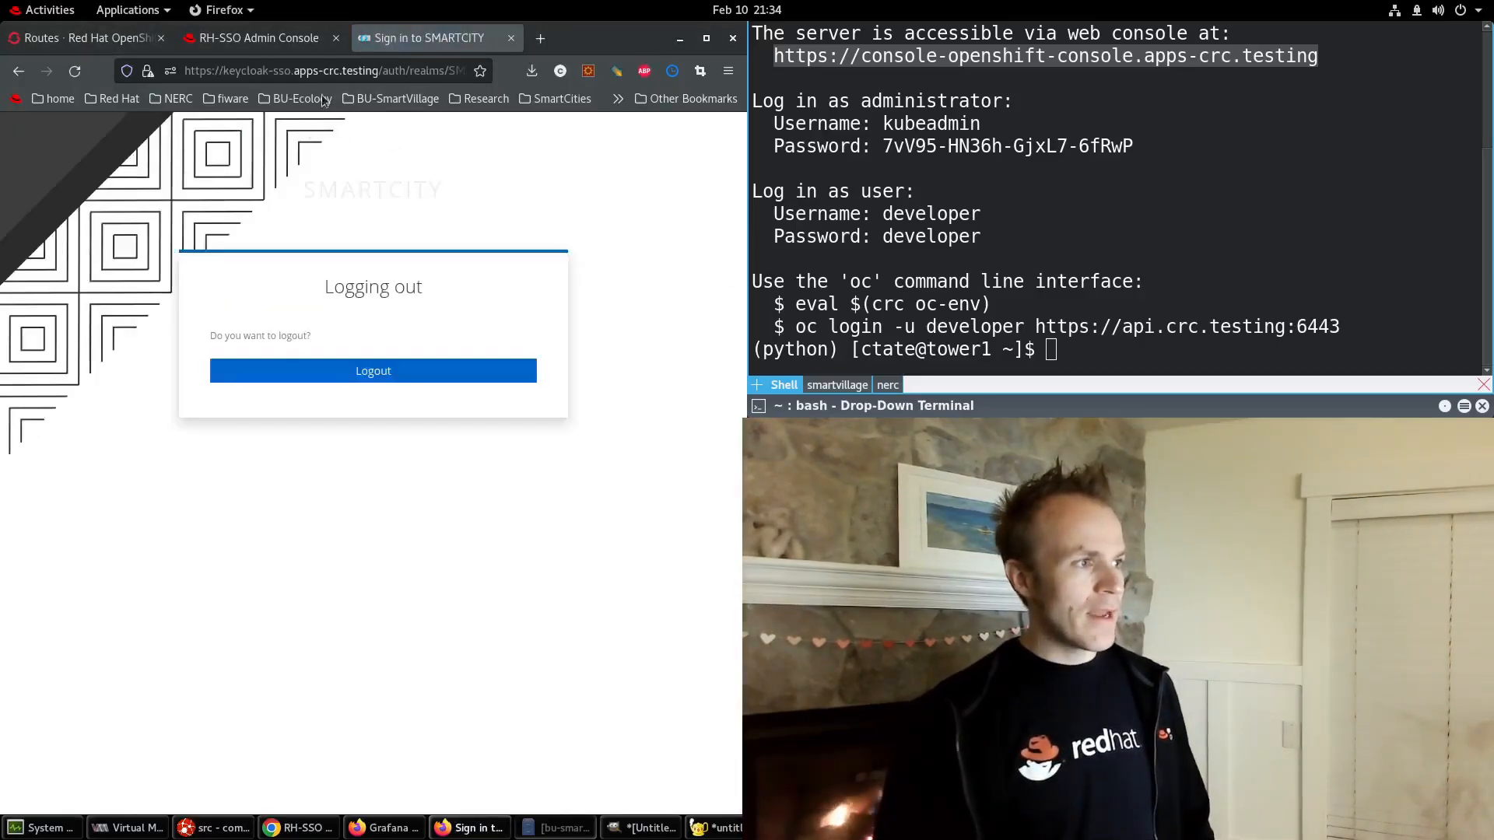
pyautogui.click(356, 372)
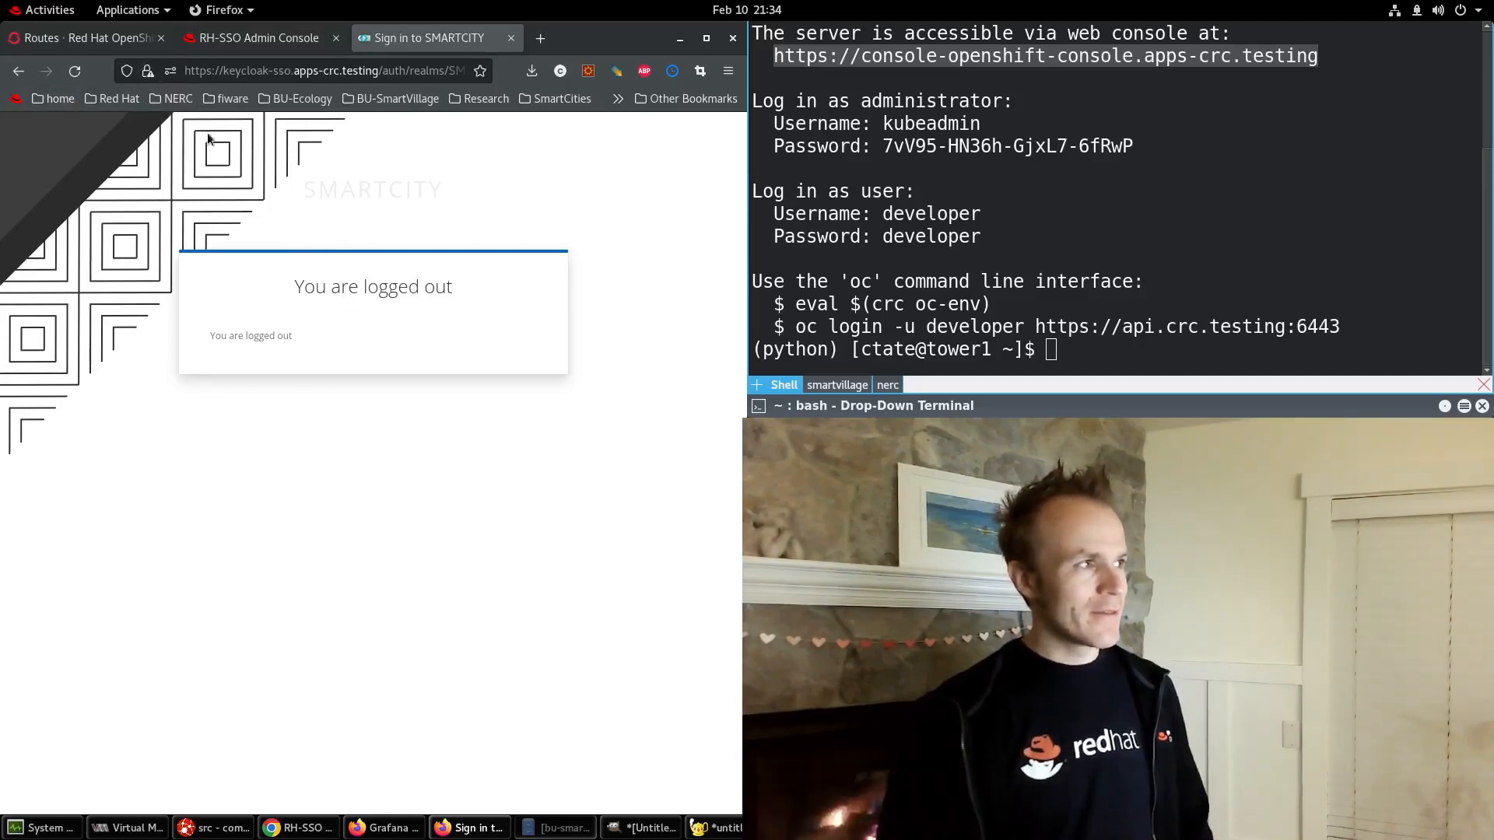
pyautogui.hotkey('ctrl', 'shift', 'i')
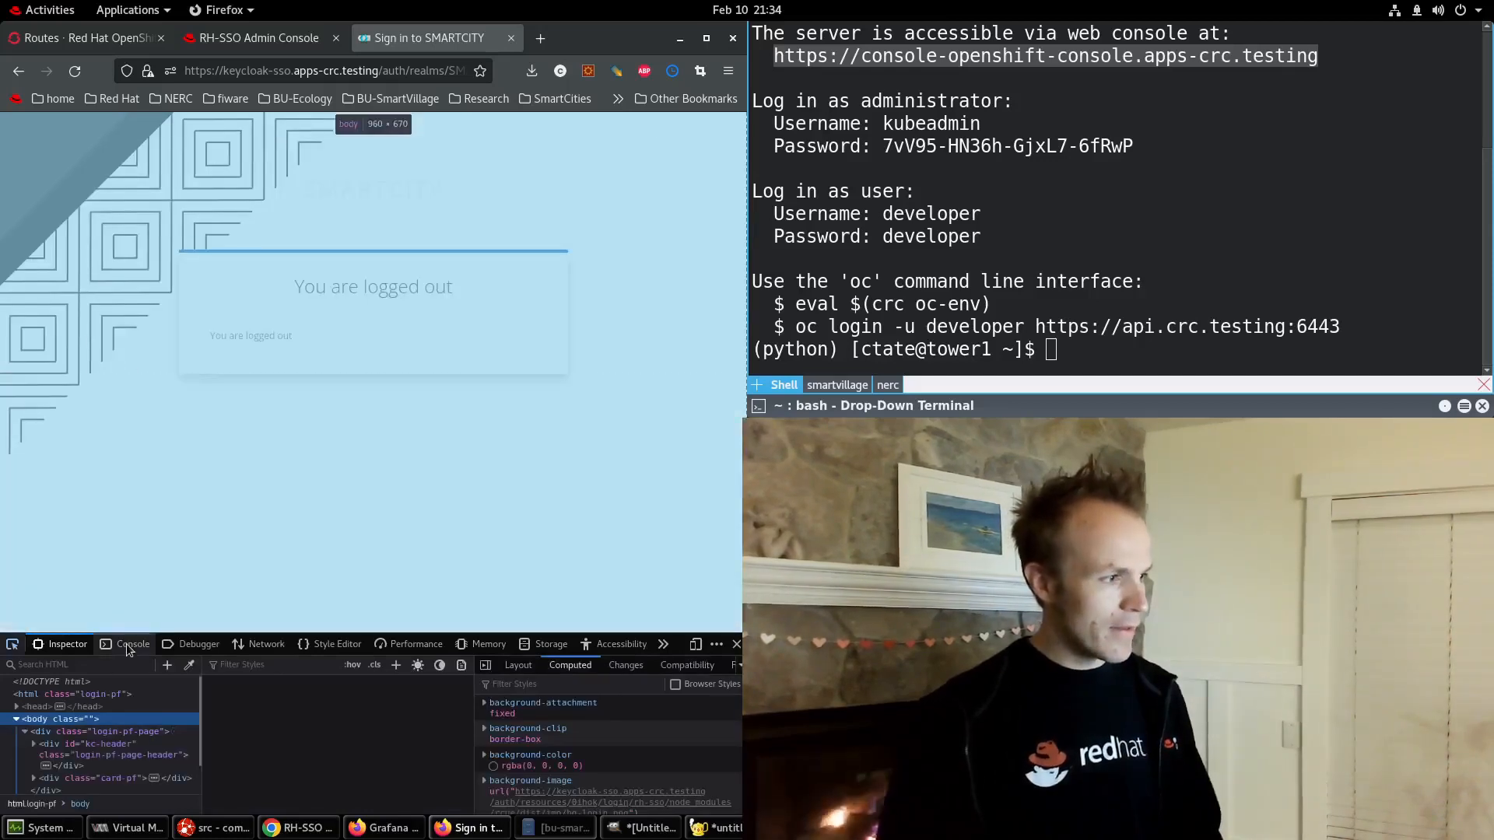
pyautogui.click(129, 645)
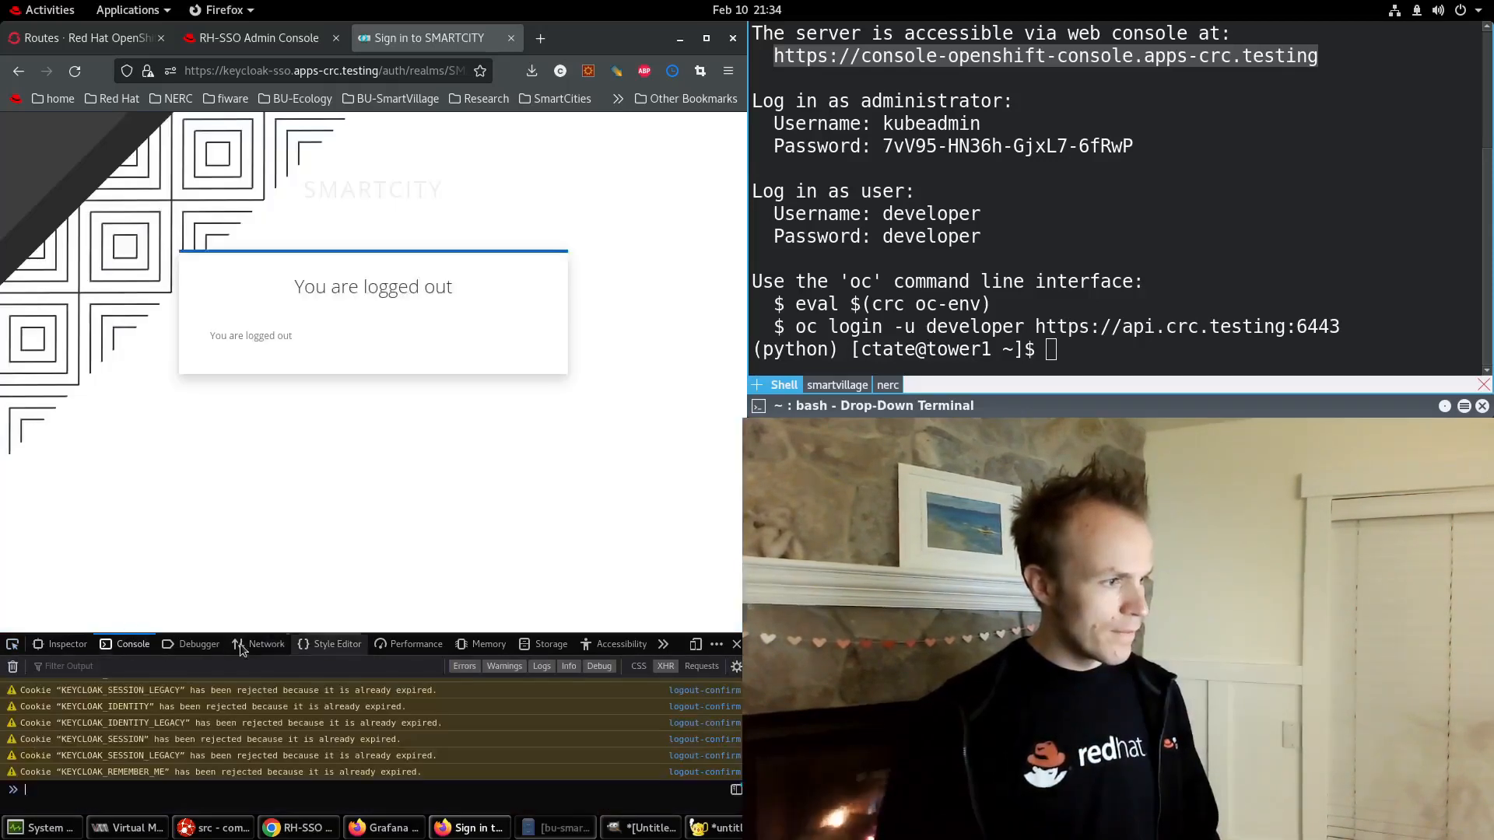
# In the Network panel, reload and resend the logout, then view the POST logout-confirm request's headers.
pyautogui.click(267, 646)
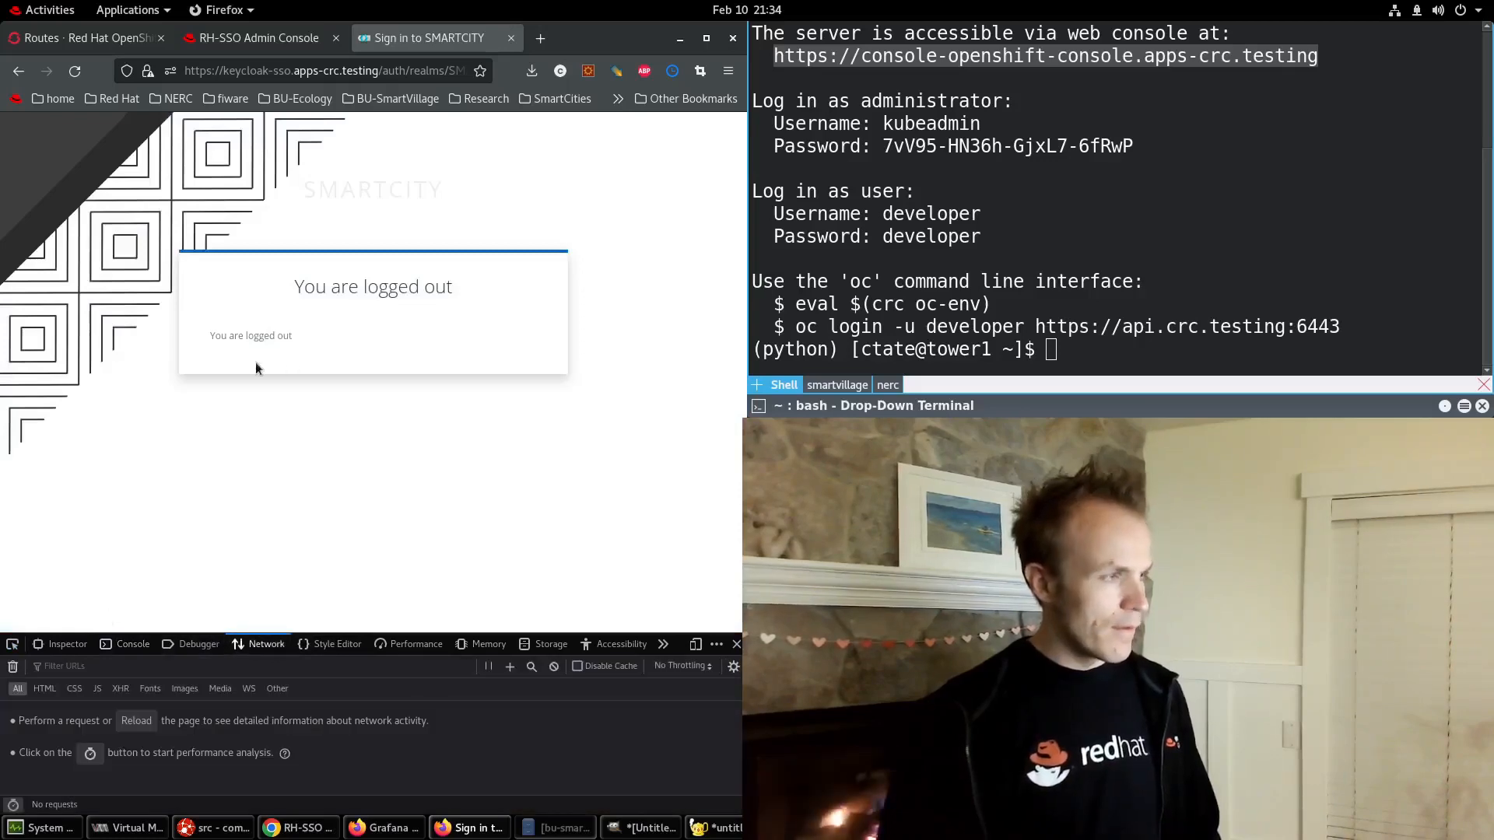
pyautogui.hotkey('ctrl', 'r')
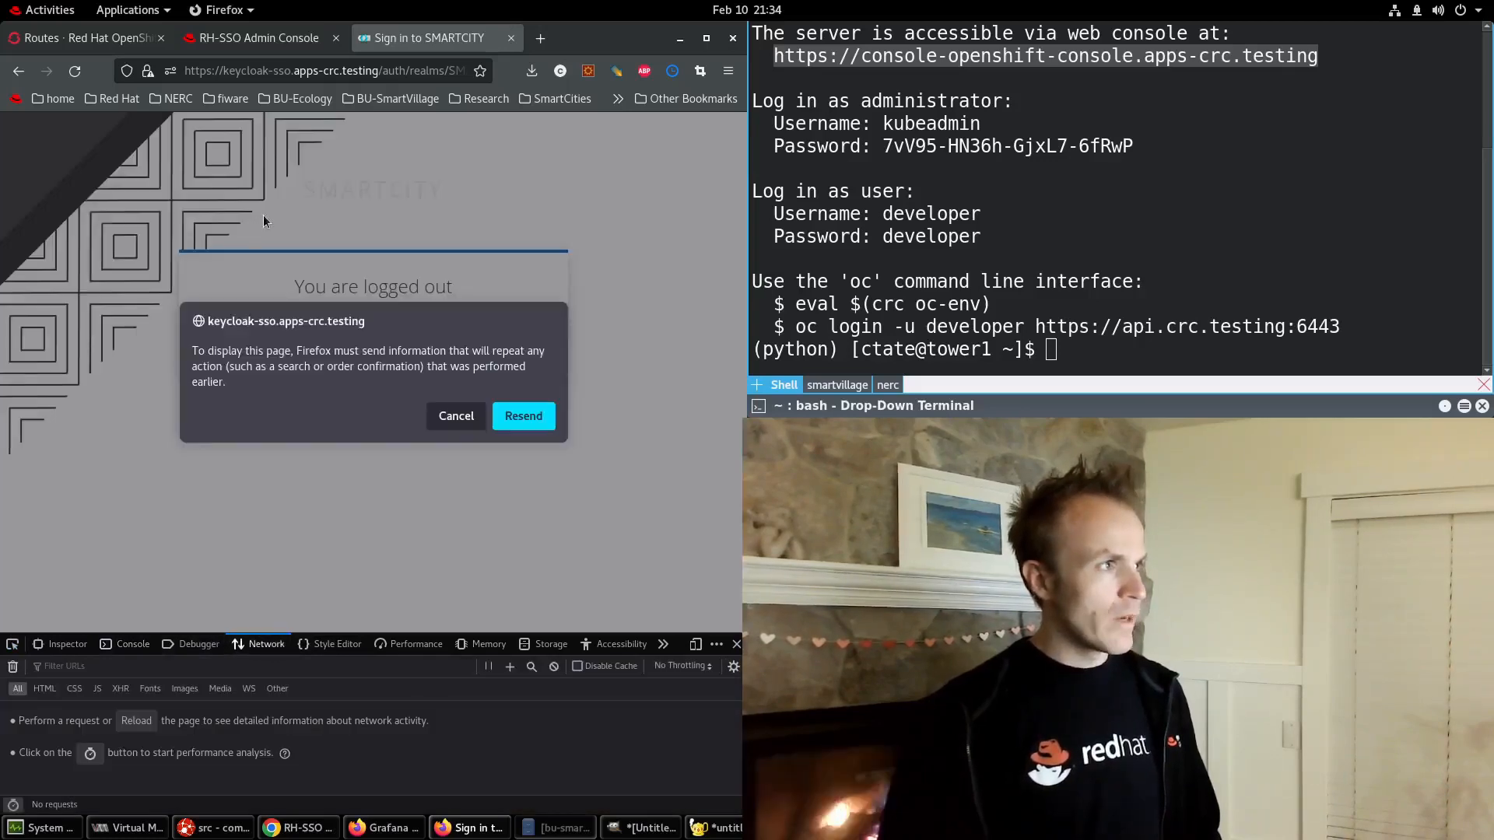
pyautogui.click(523, 417)
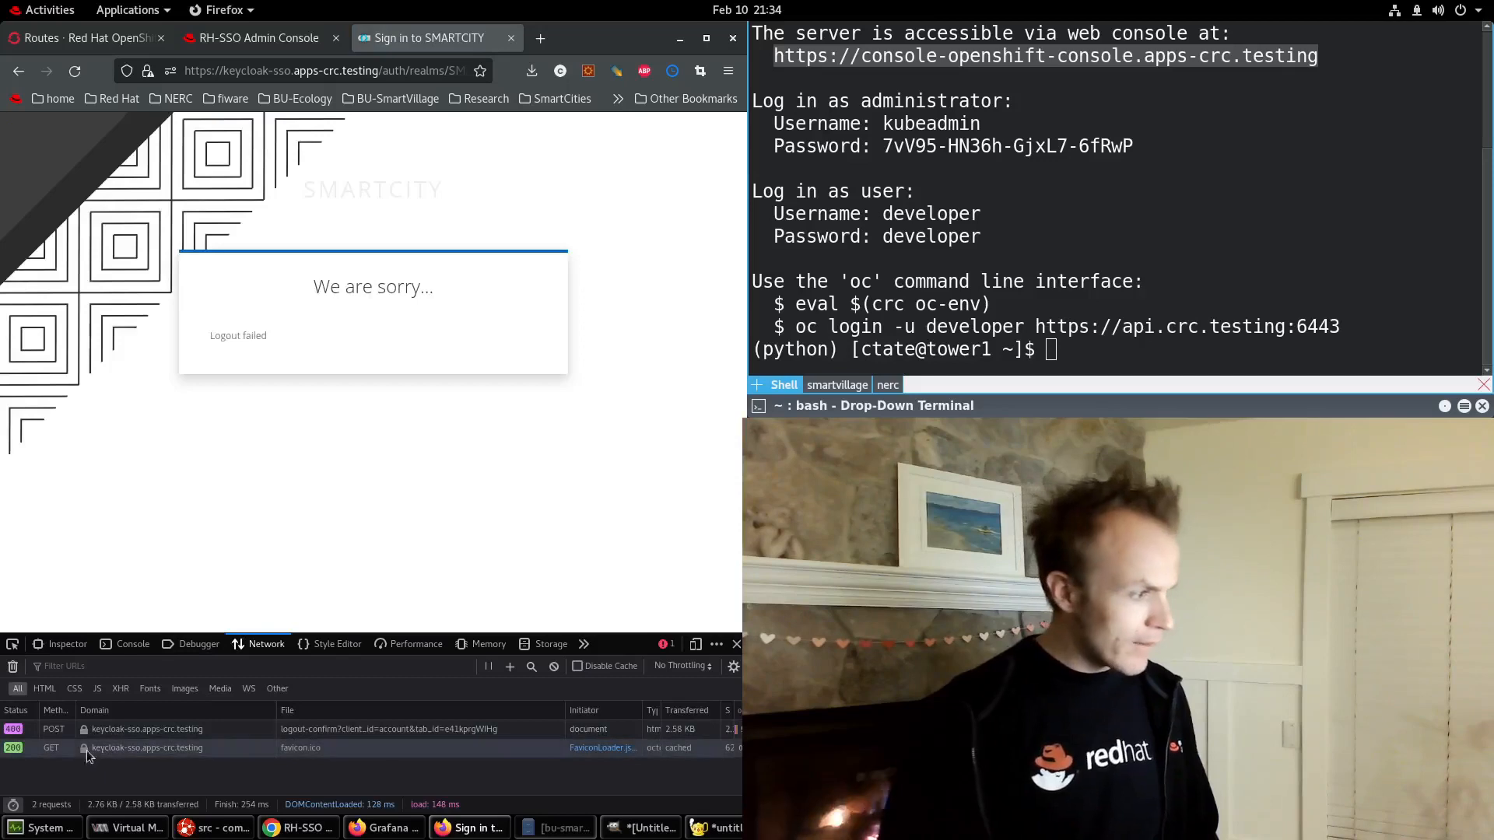
pyautogui.click(86, 729)
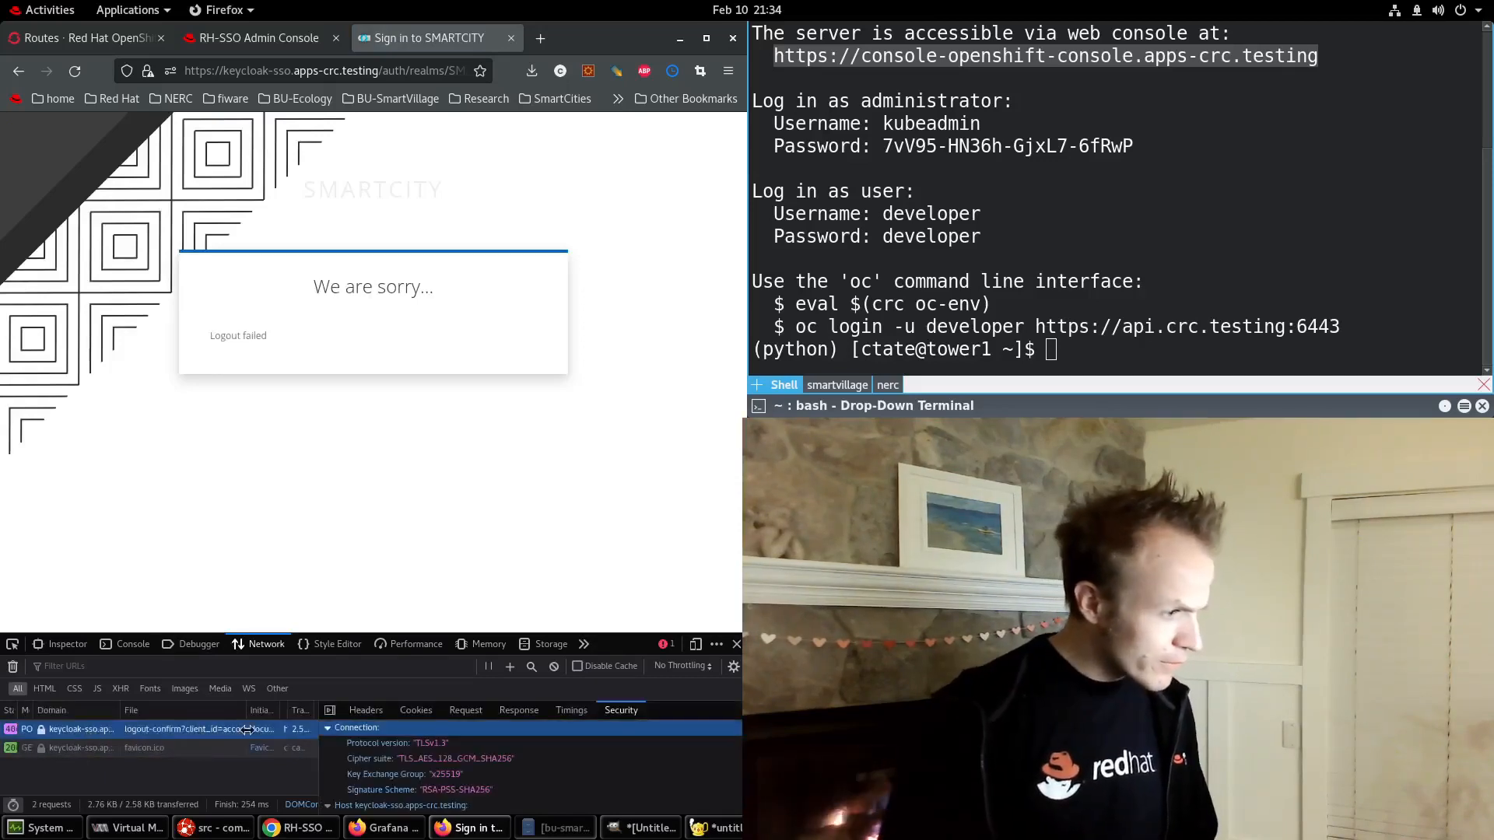
pyautogui.click(366, 710)
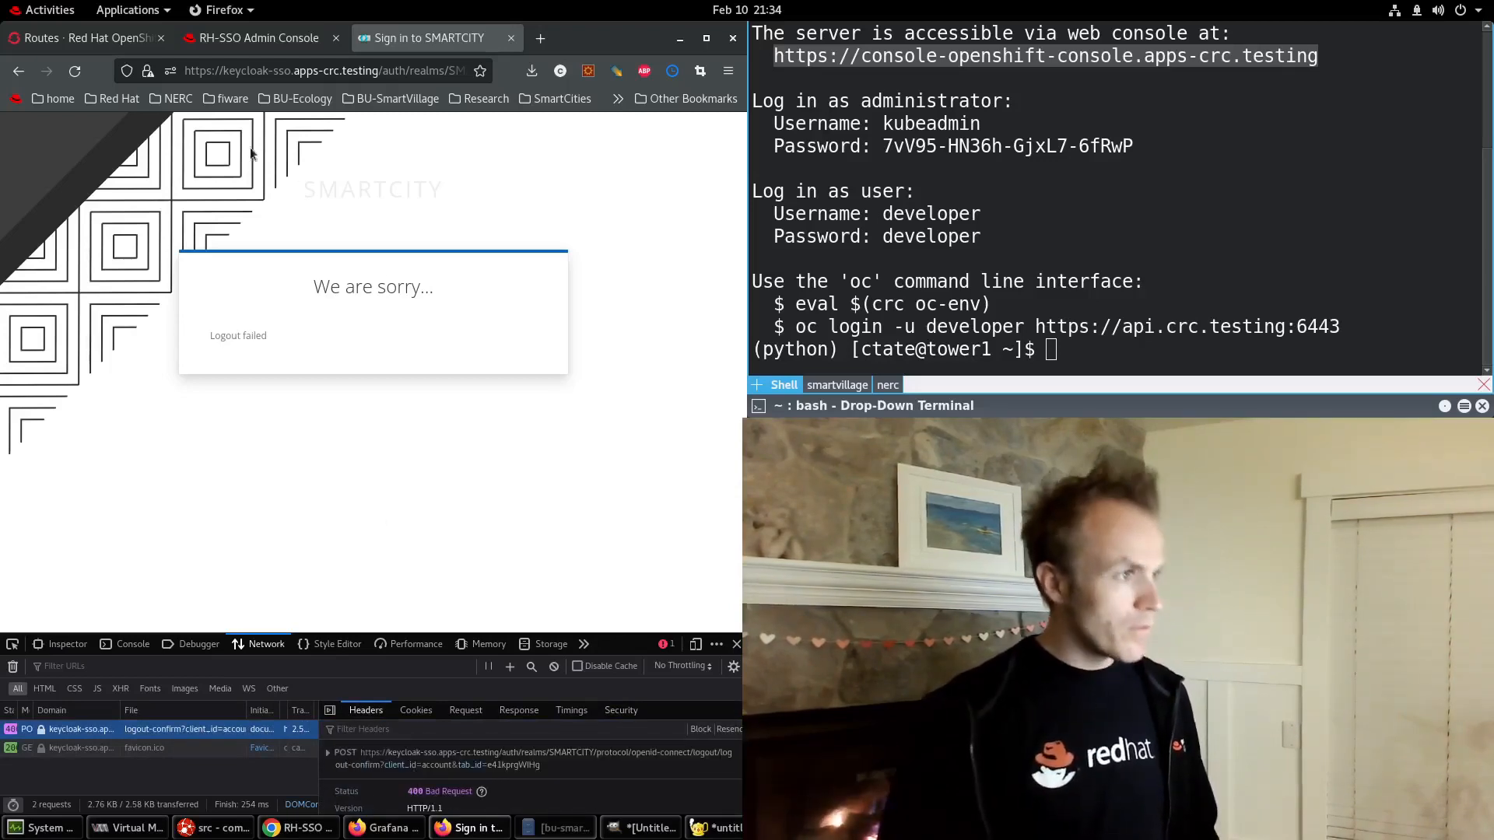
# Go back twice in Firefox and load the app's home page at localhost:12080.
pyautogui.click(381, 71)
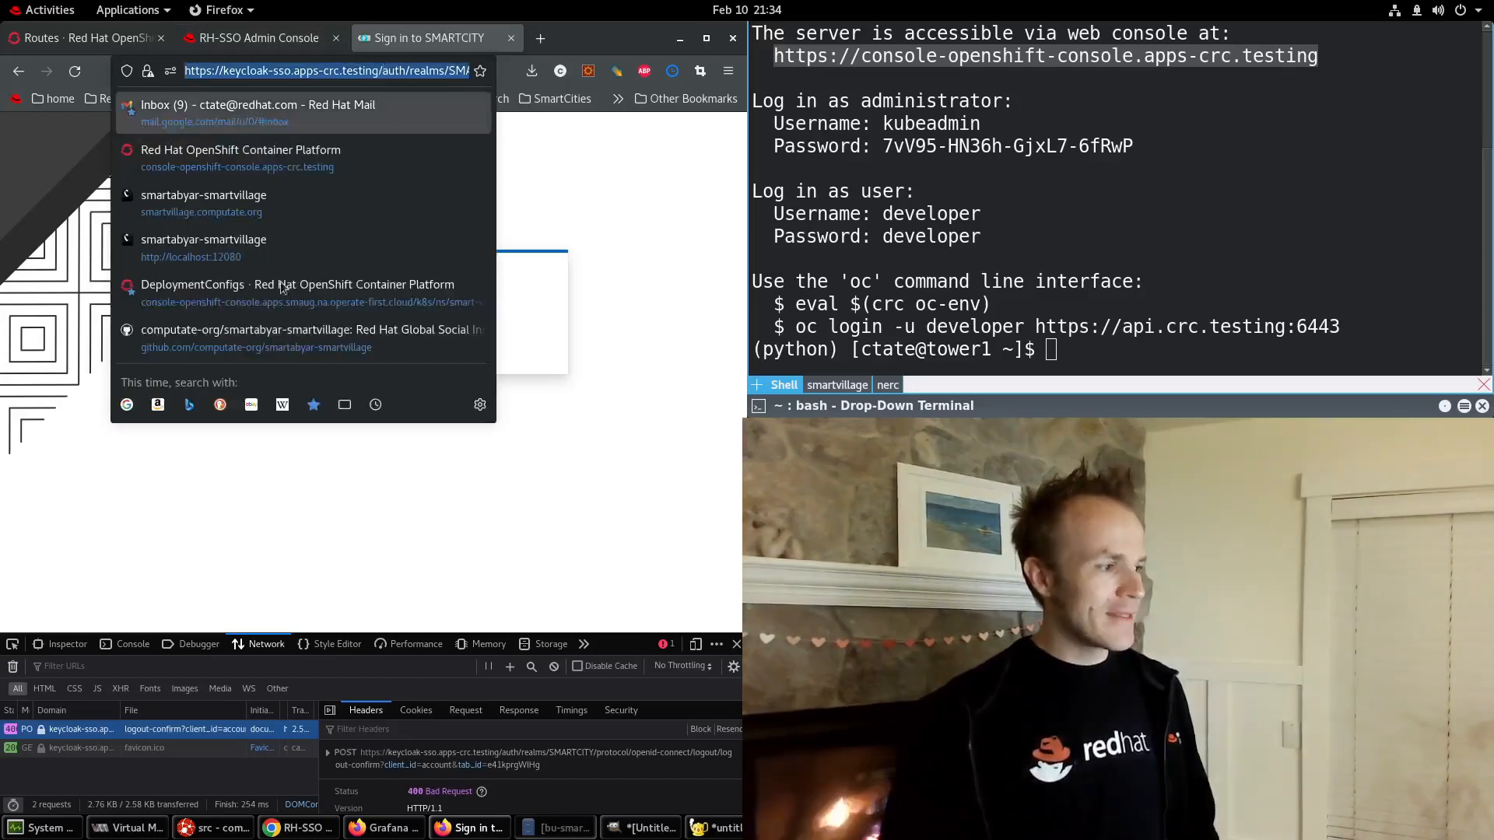
pyautogui.click(134, 646)
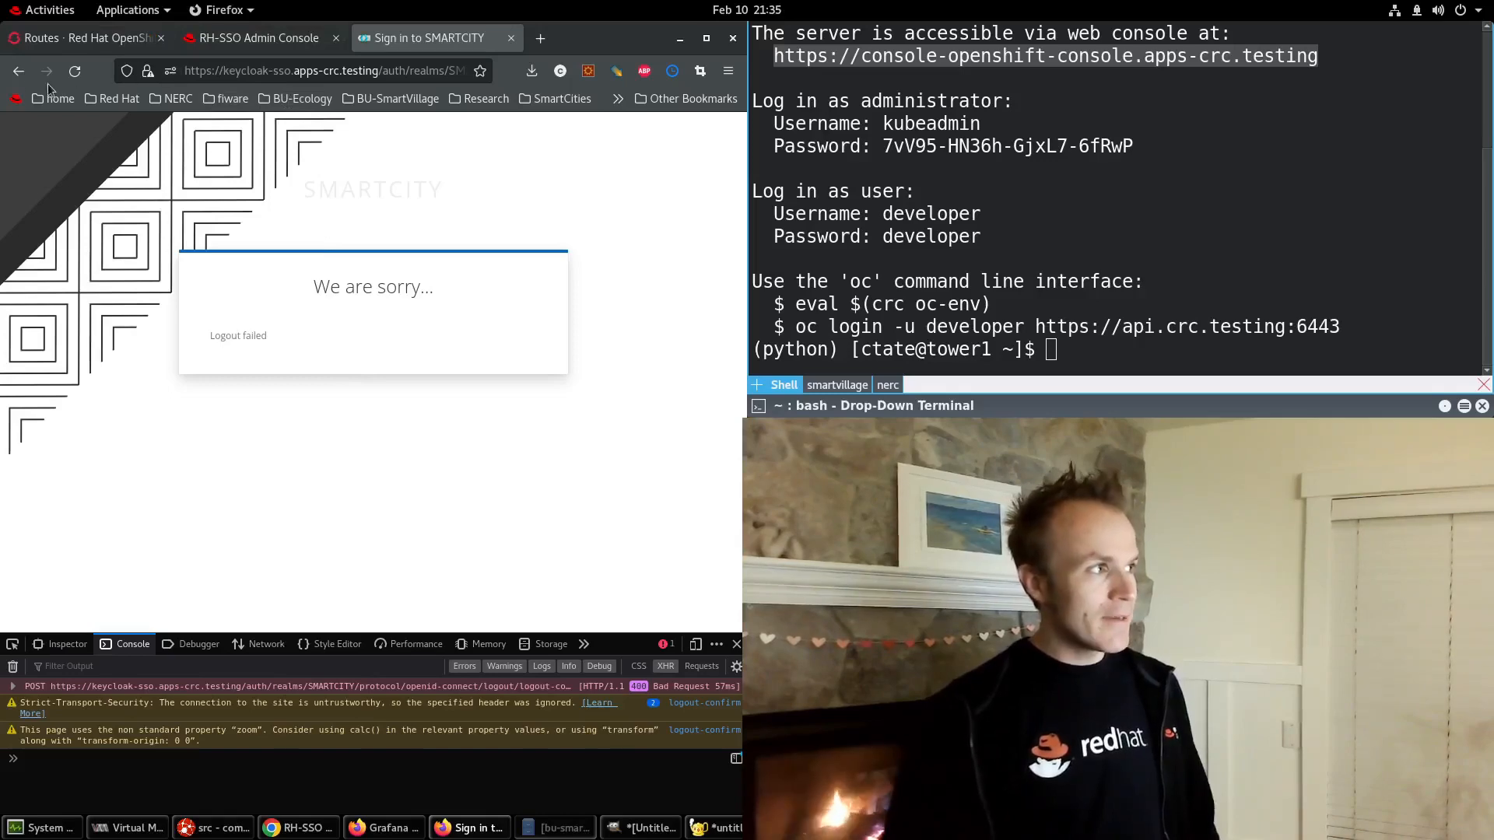
pyautogui.click(17, 73)
pyautogui.click(17, 72)
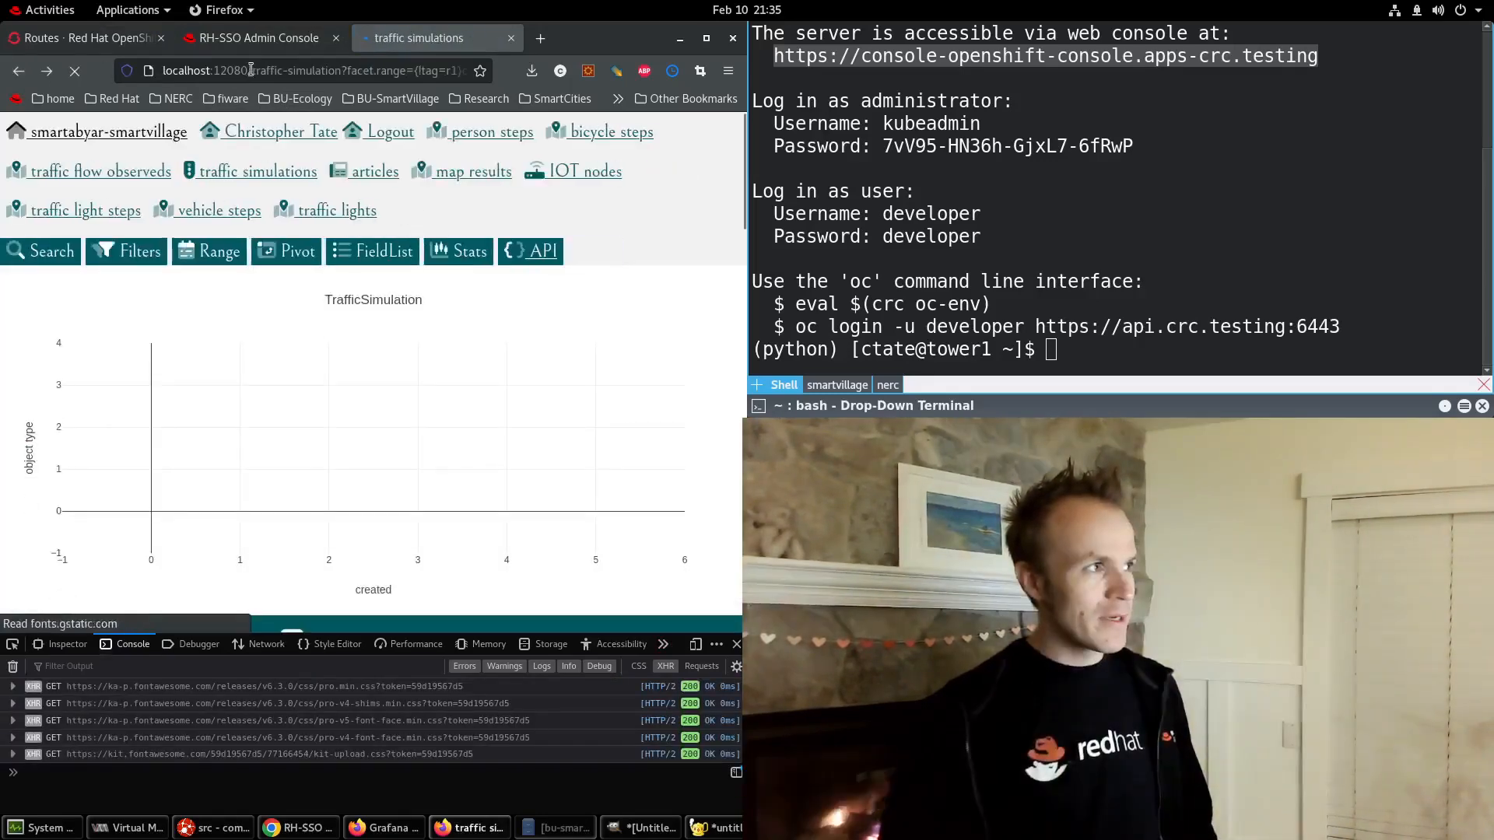
pyautogui.moveTo(251, 71); pyautogui.dragTo(353, 73)
pyautogui.hotkey('shift', 'End')
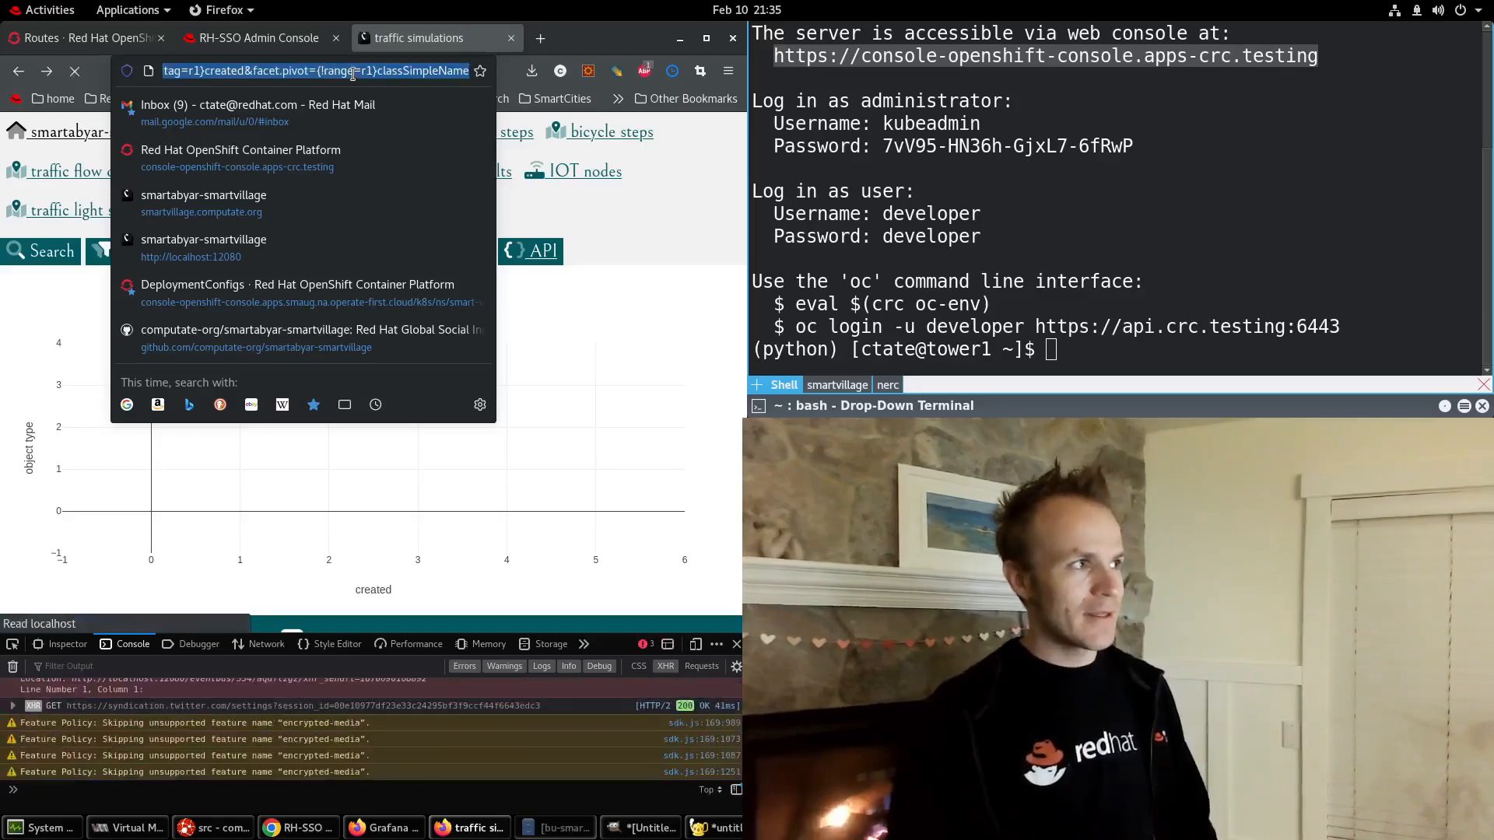
pyautogui.write('l')
pyautogui.press('BackSpace')
pyautogui.press('BackSpace')
pyautogui.press('Return')
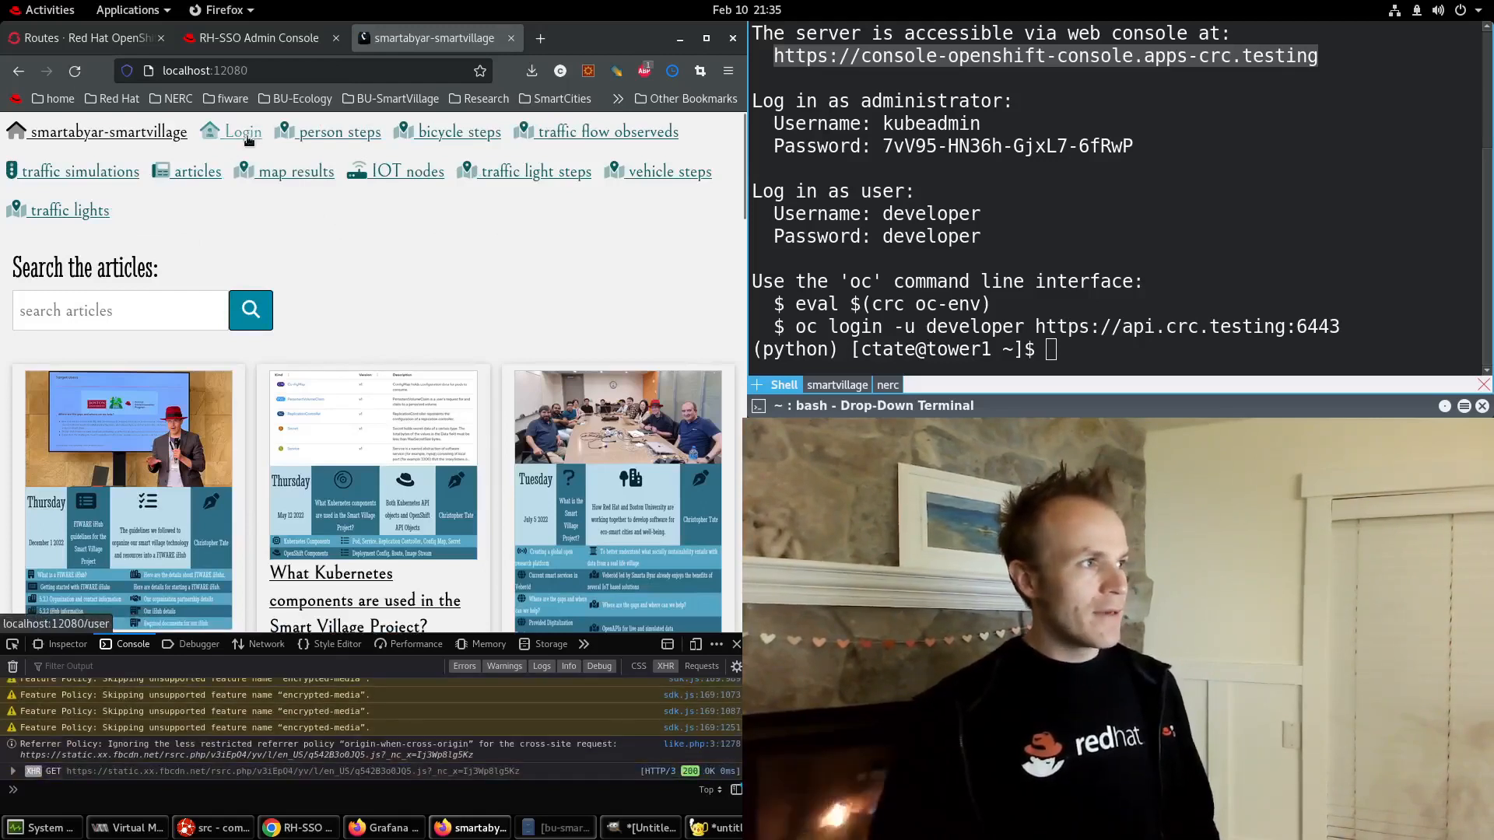
# Open traffic simulations and sign in with username test and the test account's password.
pyautogui.click(96, 177)
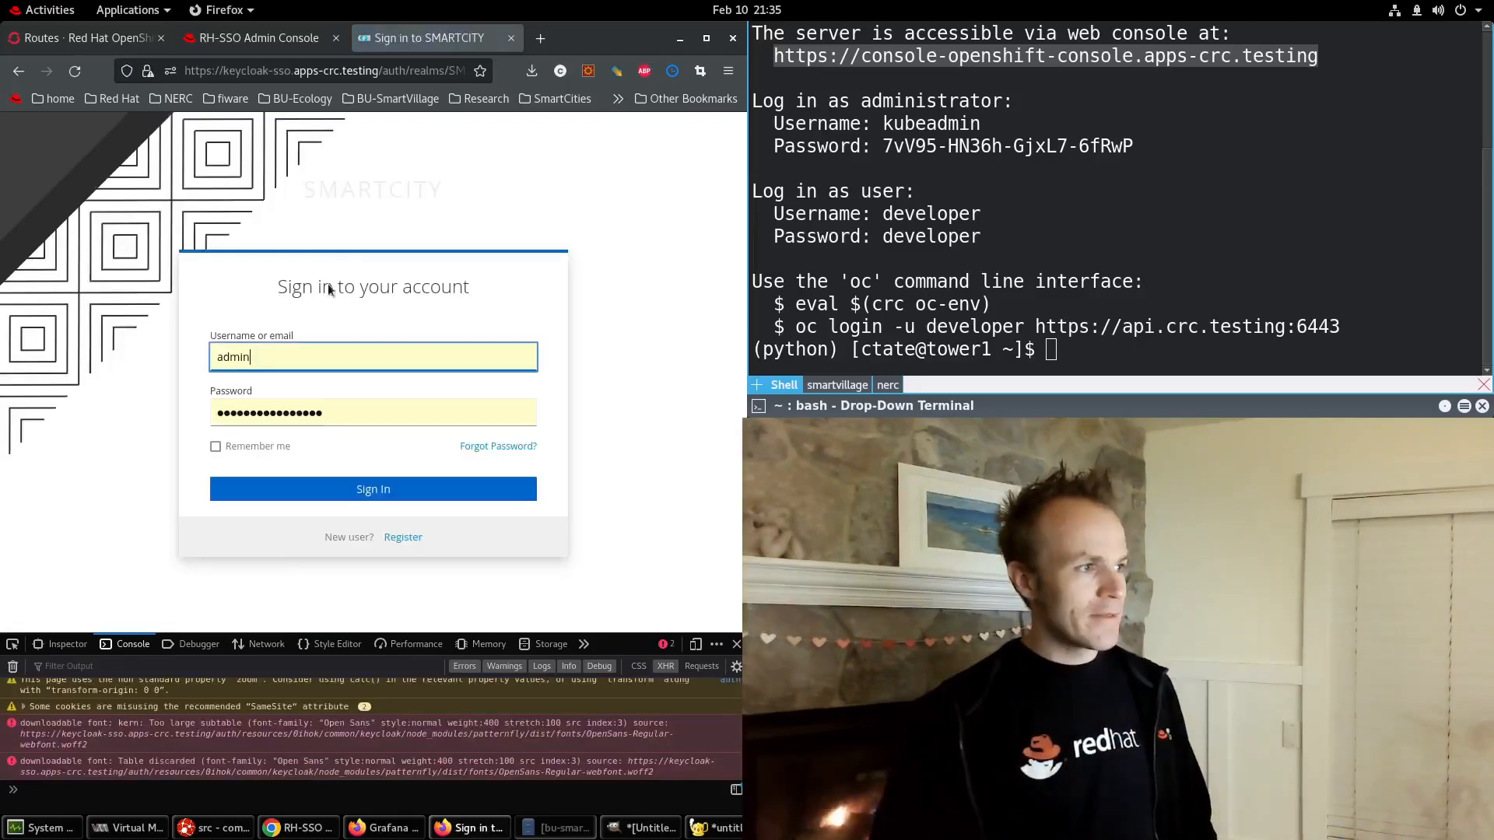
pyautogui.doubleClick(260, 346)
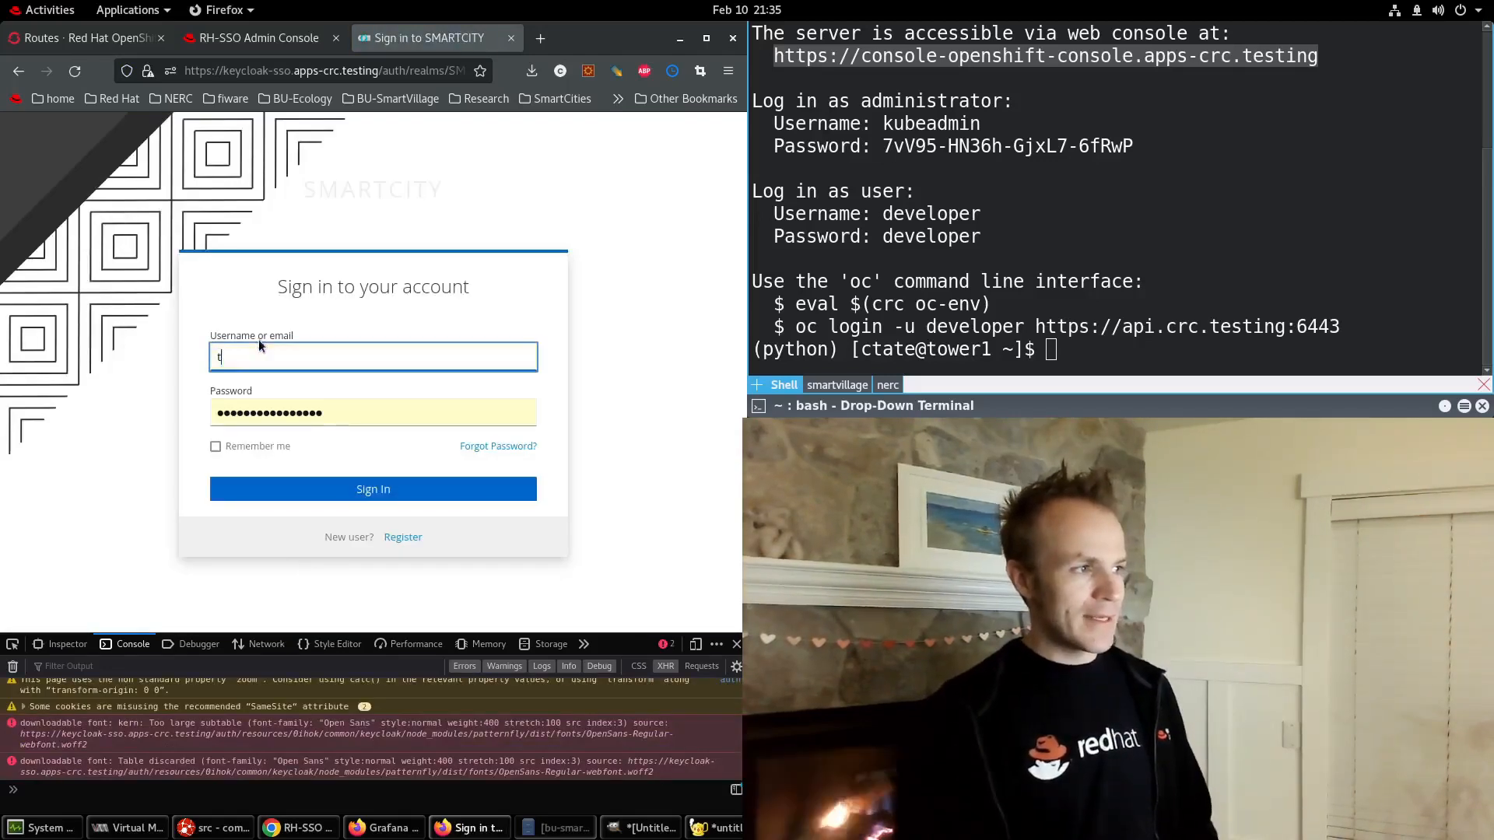
pyautogui.press('Tab')
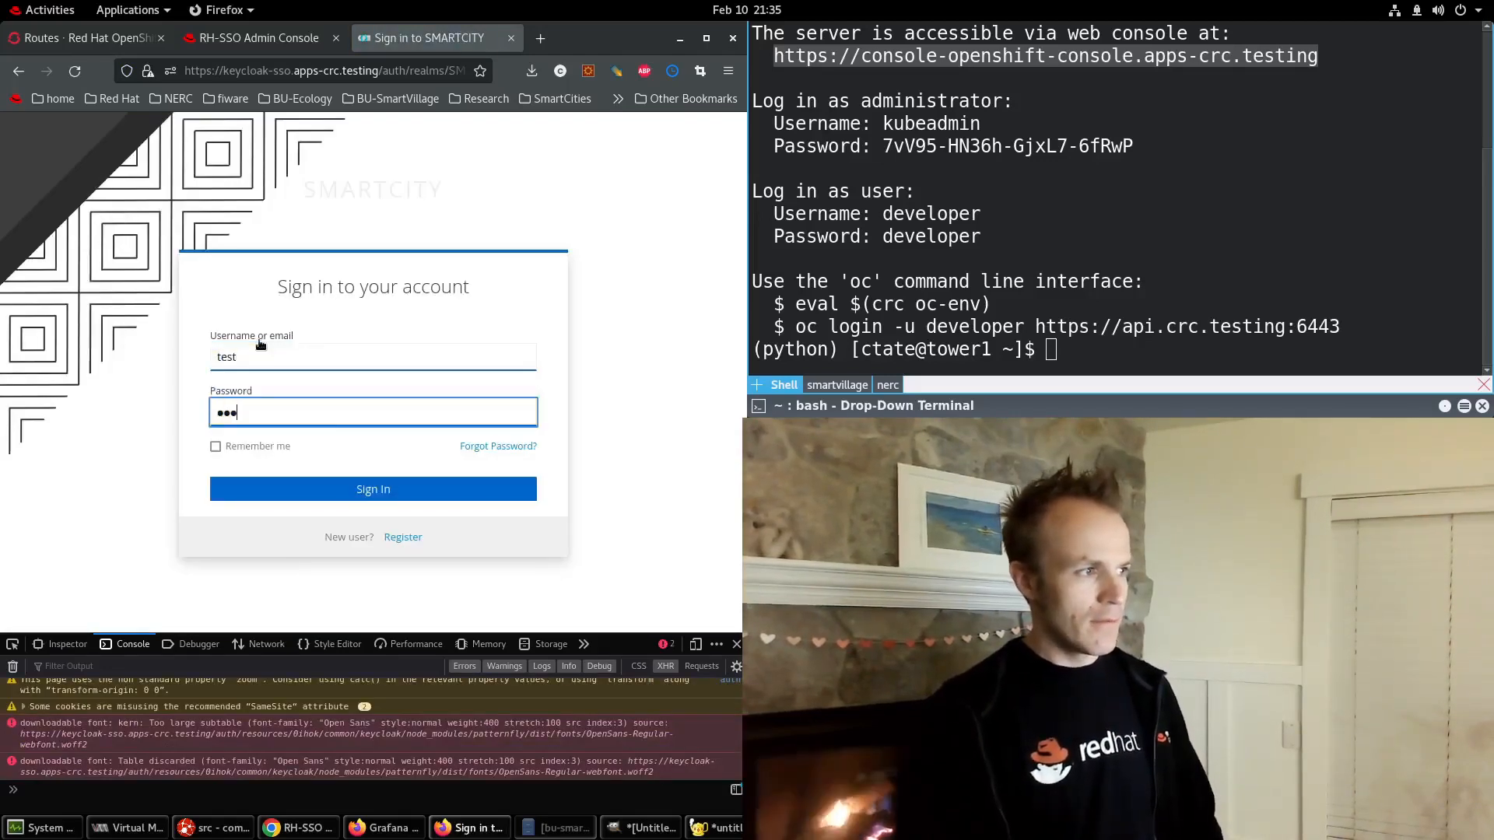
pyautogui.press('BackSpace')
pyautogui.press('BackSpace')
pyautogui.press('BackSpace')
pyautogui.press('BackSpace')
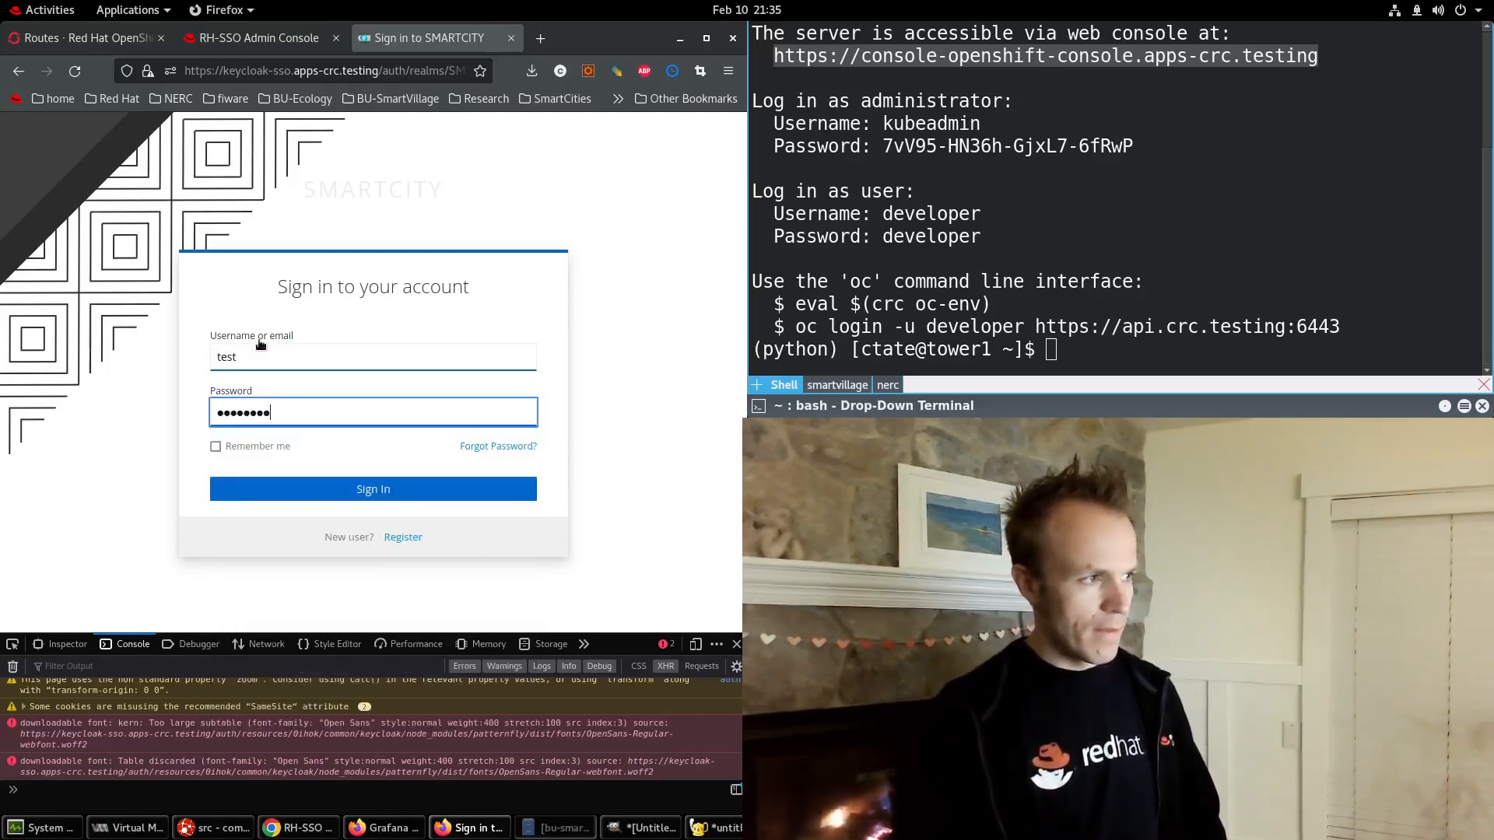
pyautogui.press('Return')
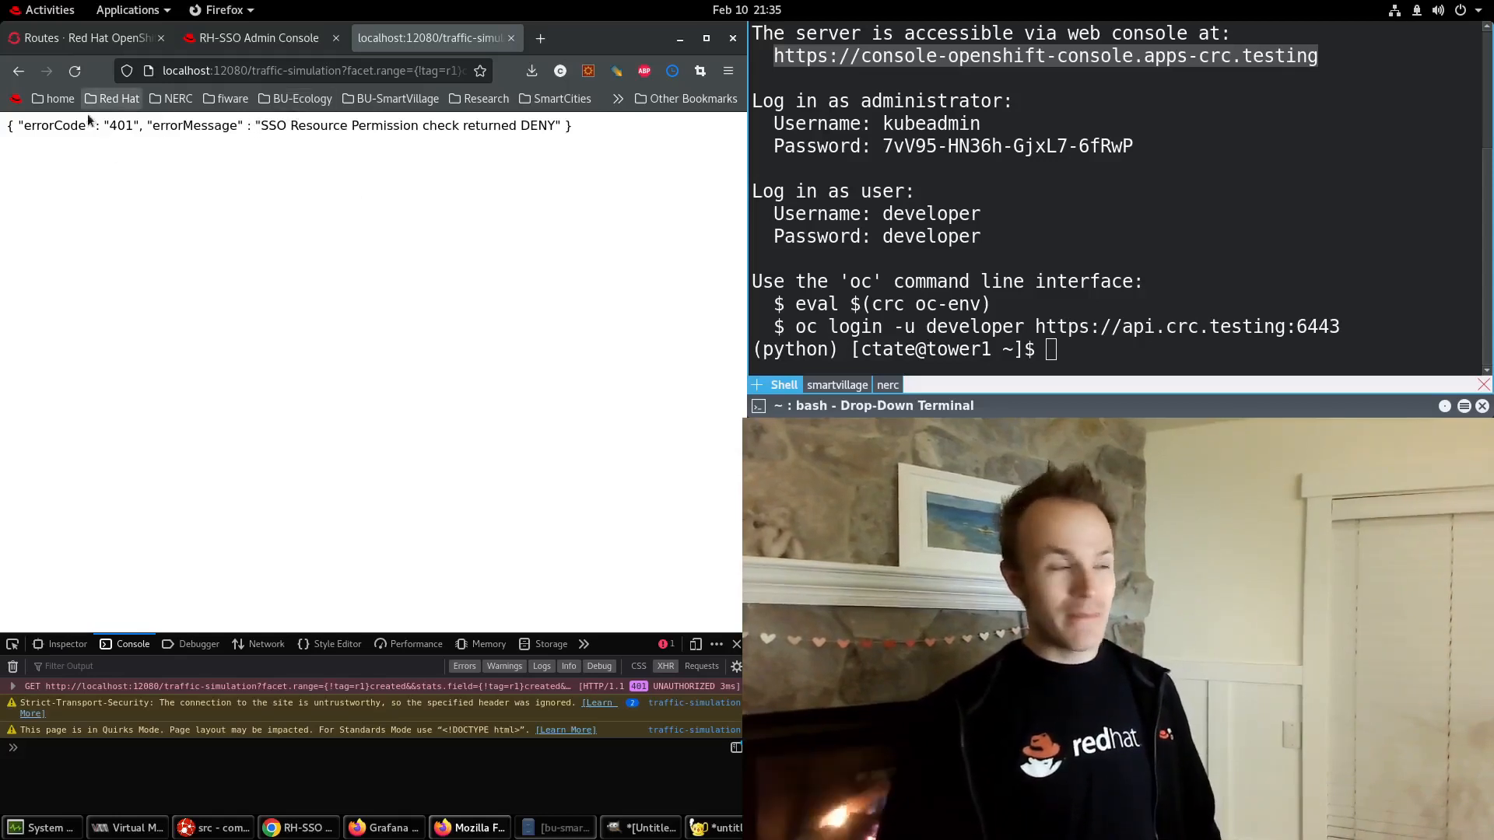
pyautogui.moveTo(49, 128); pyautogui.dragTo(166, 147)
pyautogui.doubleClick(269, 126)
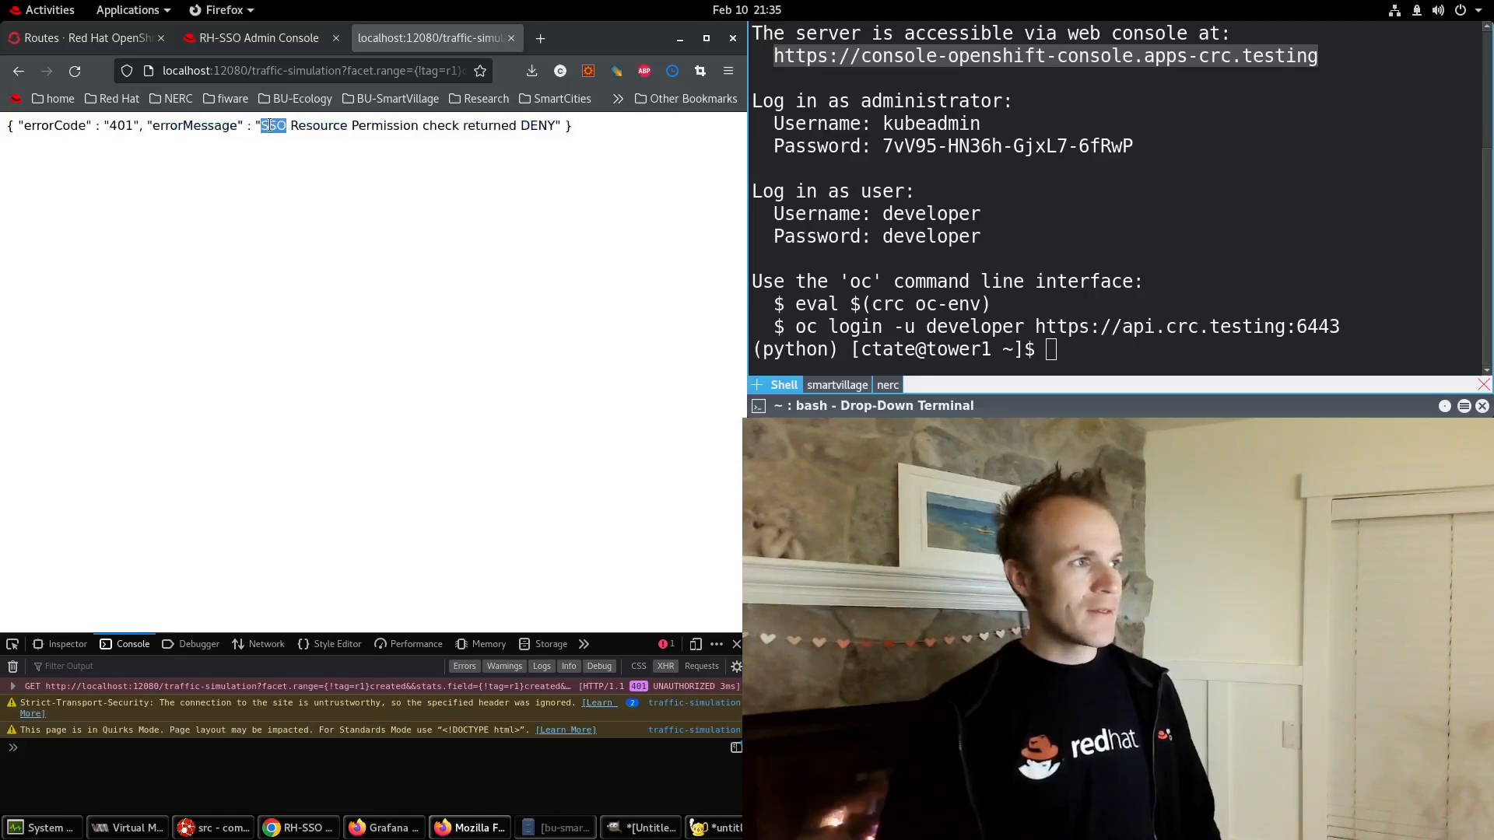
pyautogui.moveTo(414, 126); pyautogui.dragTo(553, 132)
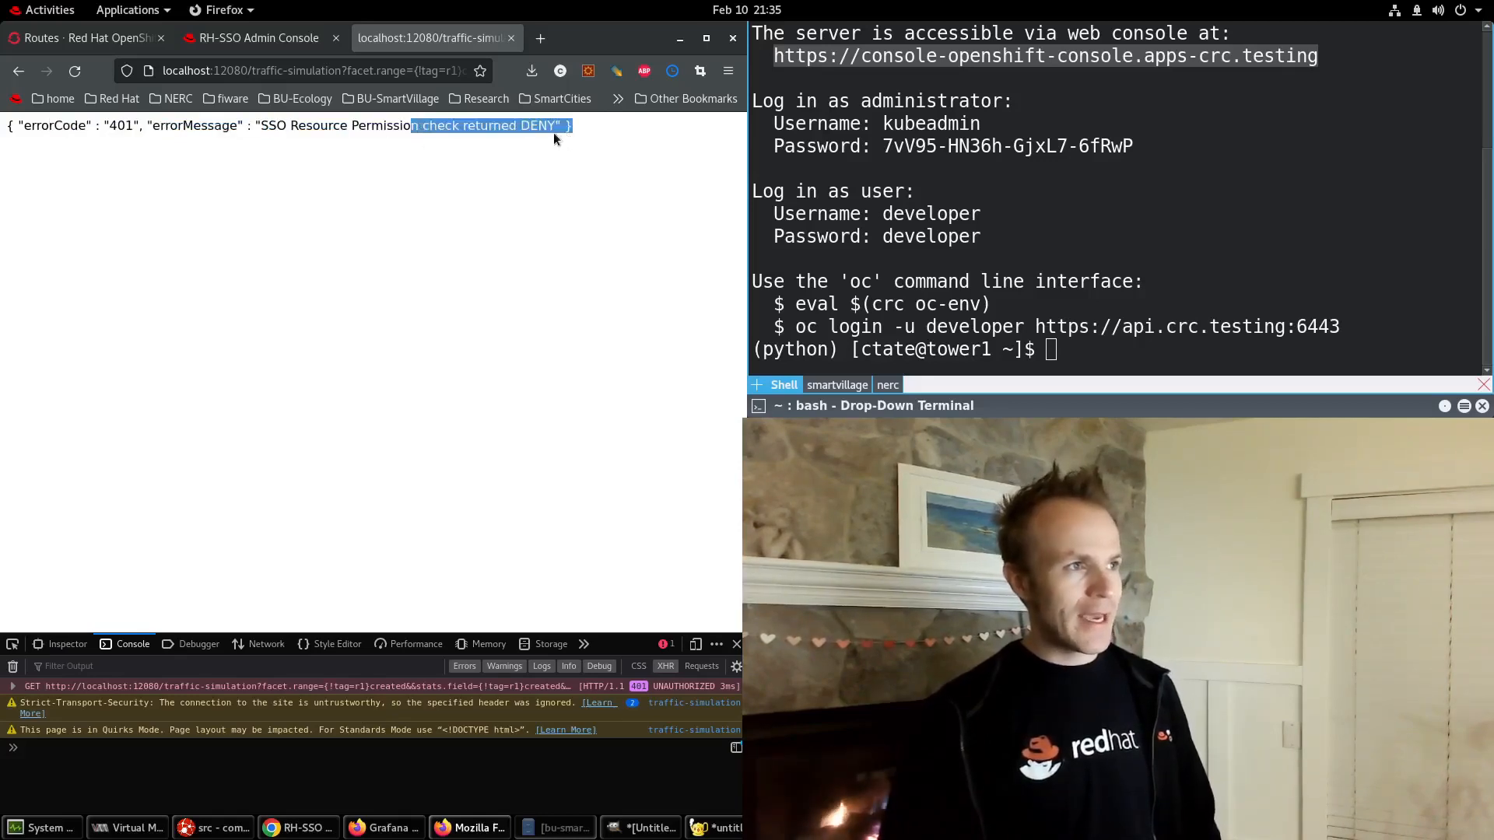
pyautogui.click(266, 127)
pyautogui.moveTo(277, 129); pyautogui.dragTo(545, 125)
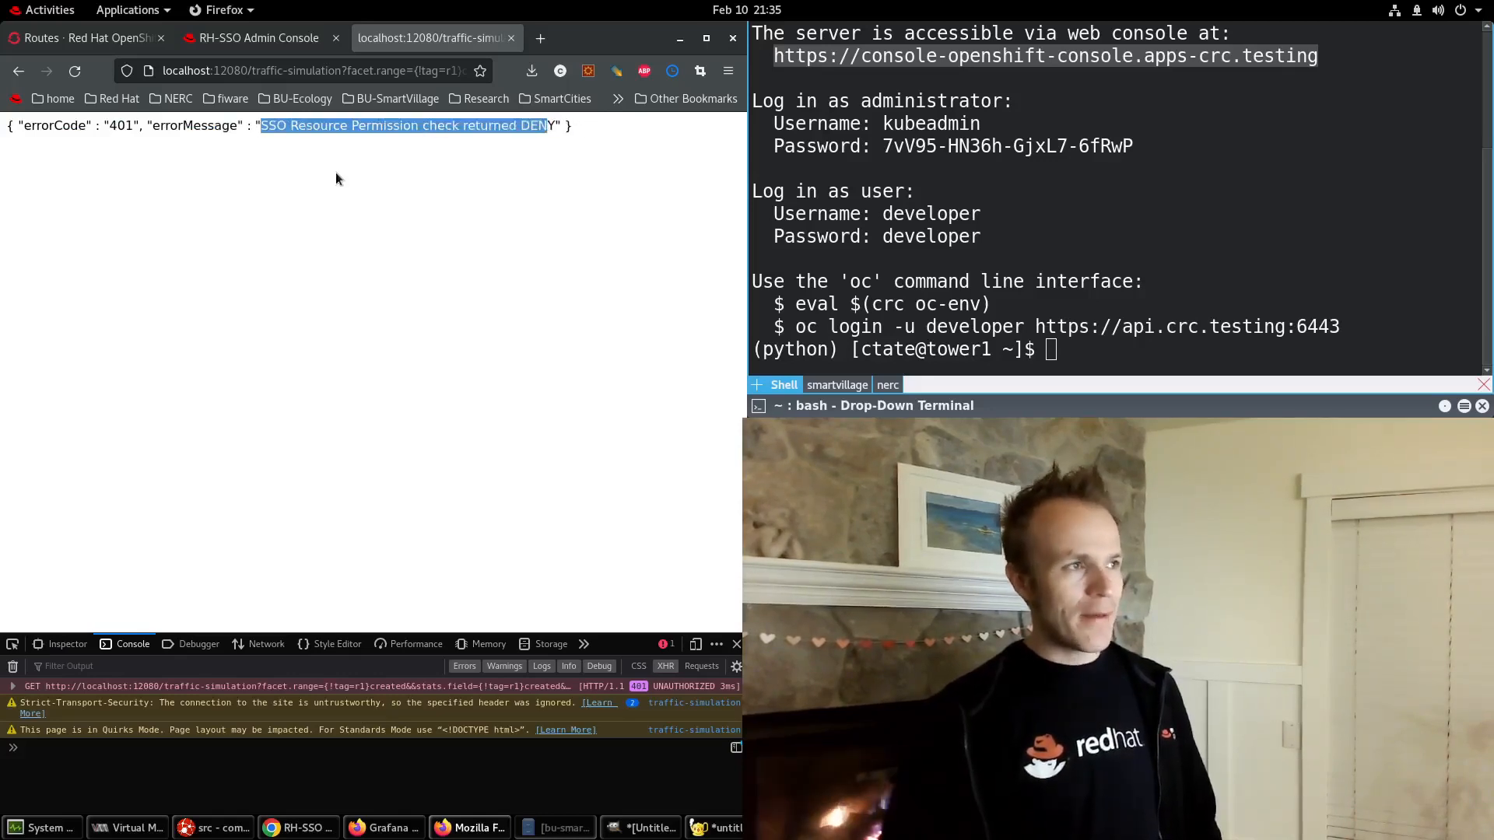
pyautogui.click(535, 120)
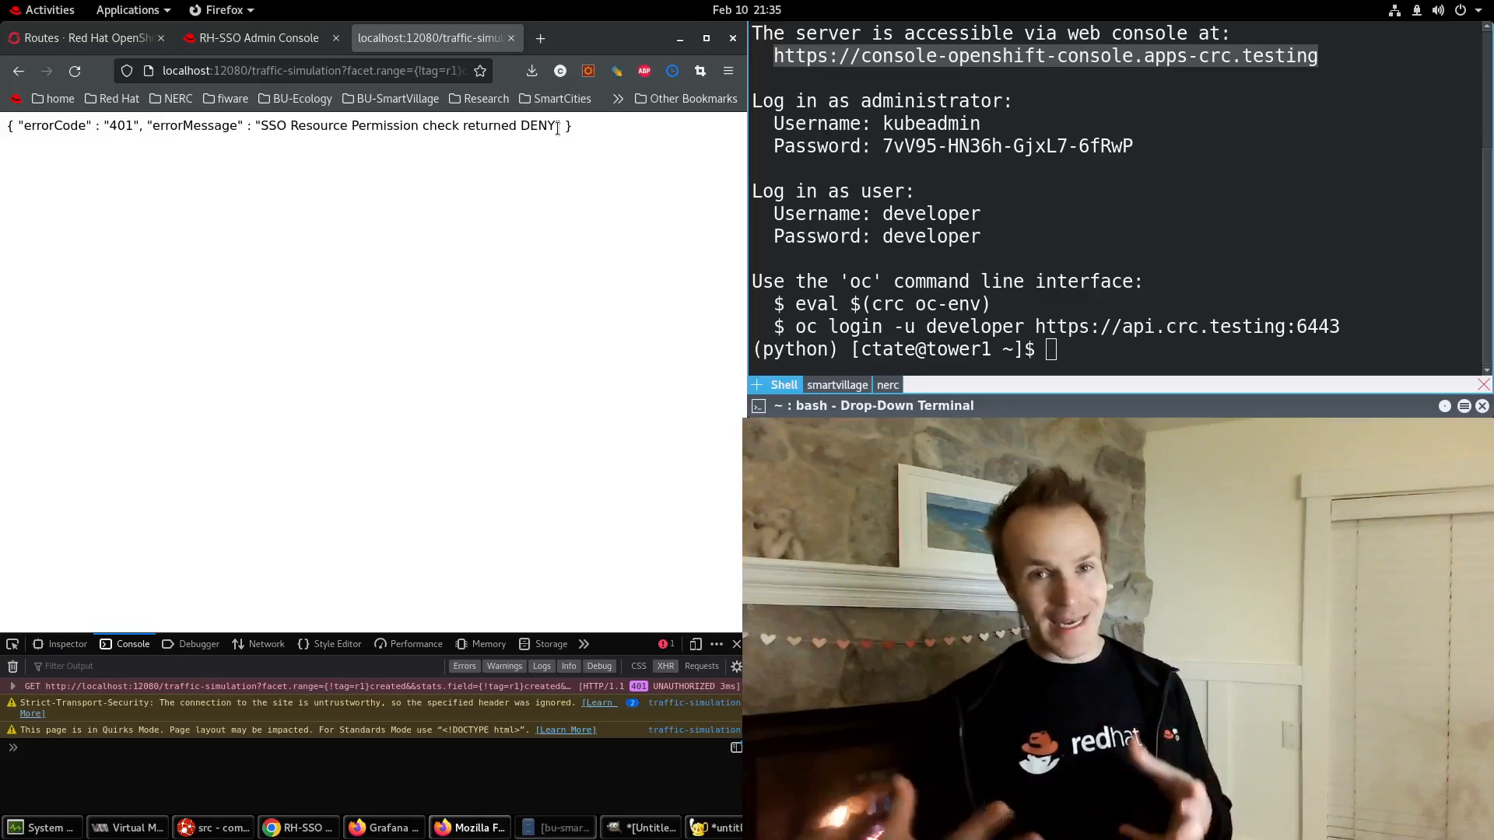